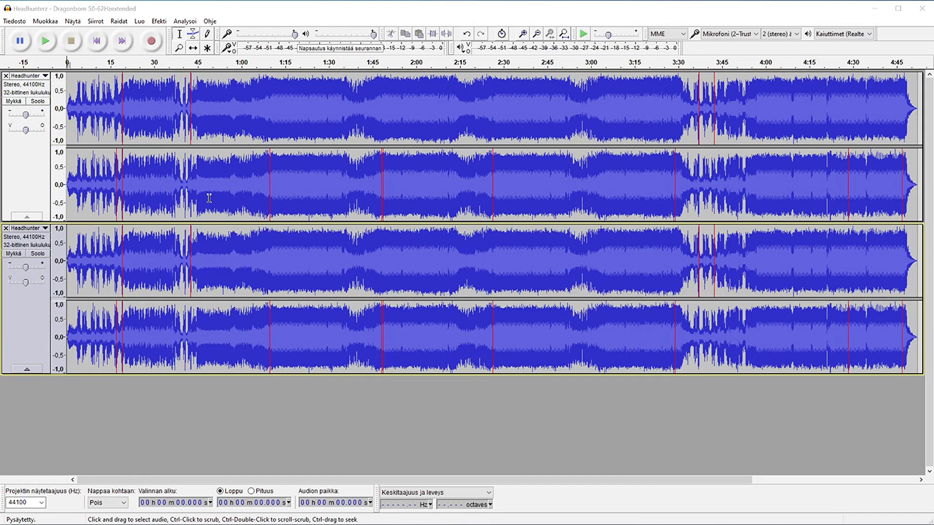
# - Apply Equalization to the entire upper track using the HPF curve with a filter length of 8191
pyautogui.click(167, 114)
pyautogui.hotkey('ctrl', 'a')
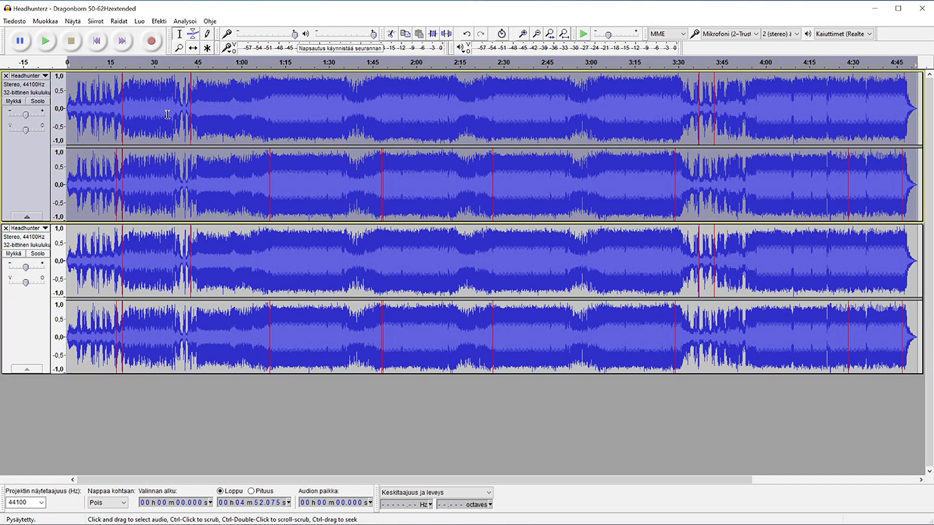
pyautogui.click(159, 21)
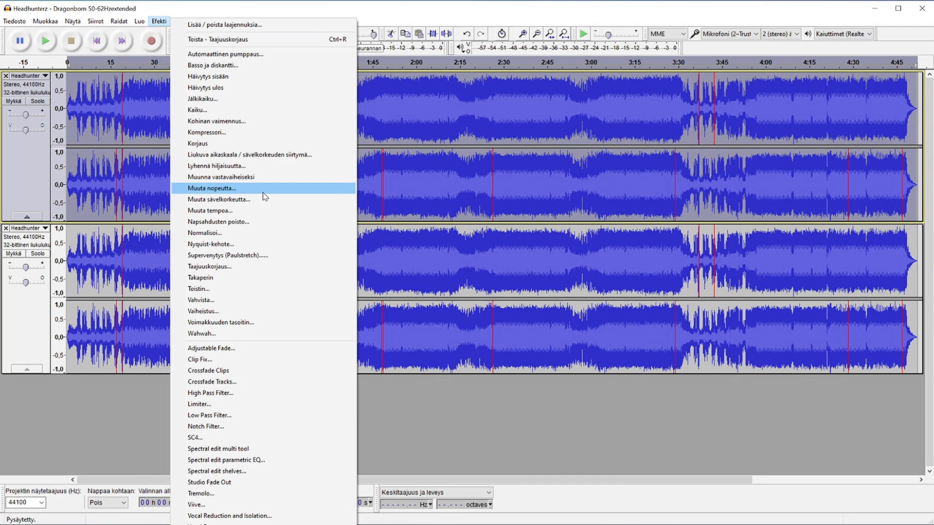
pyautogui.click(249, 273)
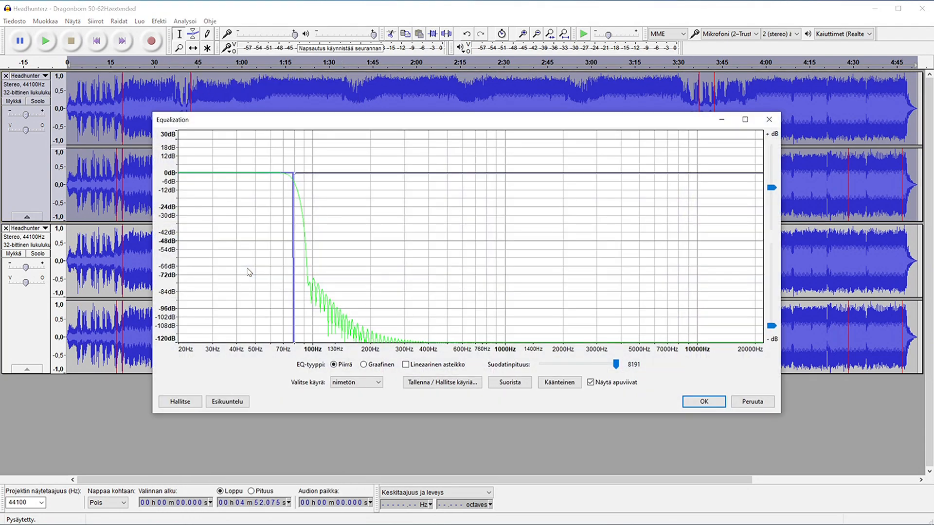
pyautogui.click(377, 382)
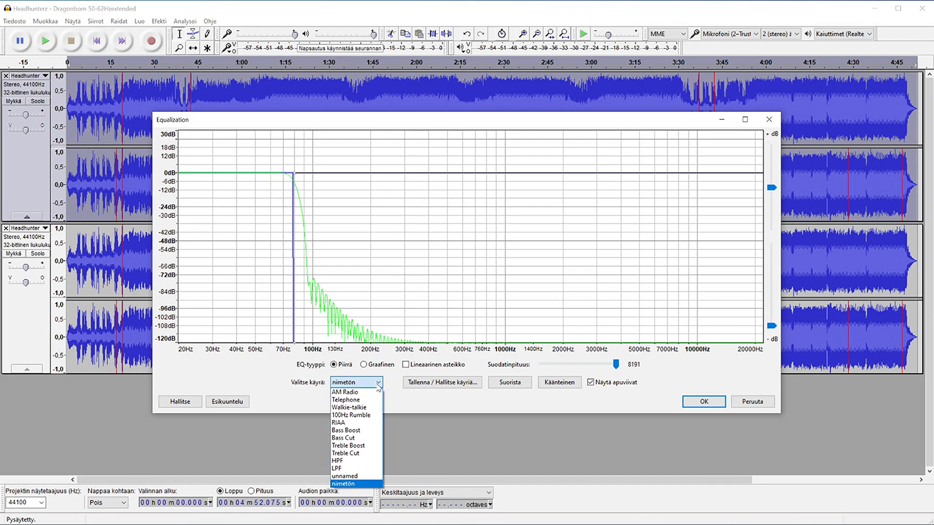
pyautogui.click(367, 462)
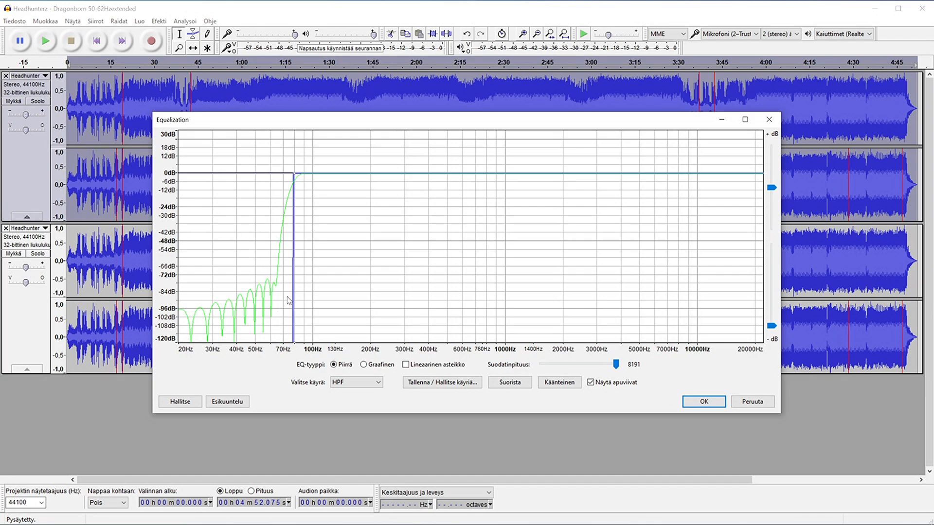
pyautogui.moveTo(295, 345)
pyautogui.mouseDown()
pyautogui.moveTo(176, 176)
pyautogui.moveTo(240, 276)
pyautogui.moveTo(309, 350)
pyautogui.moveTo(296, 343)
pyautogui.mouseUp()
pyautogui.moveTo(299, 350); pyautogui.dragTo(298, 348)
pyautogui.moveTo(611, 364)
pyautogui.moveTo(612, 363)
pyautogui.mouseDown()
pyautogui.moveTo(562, 364)
pyautogui.moveTo(622, 366)
pyautogui.mouseUp()
pyautogui.click(711, 402)
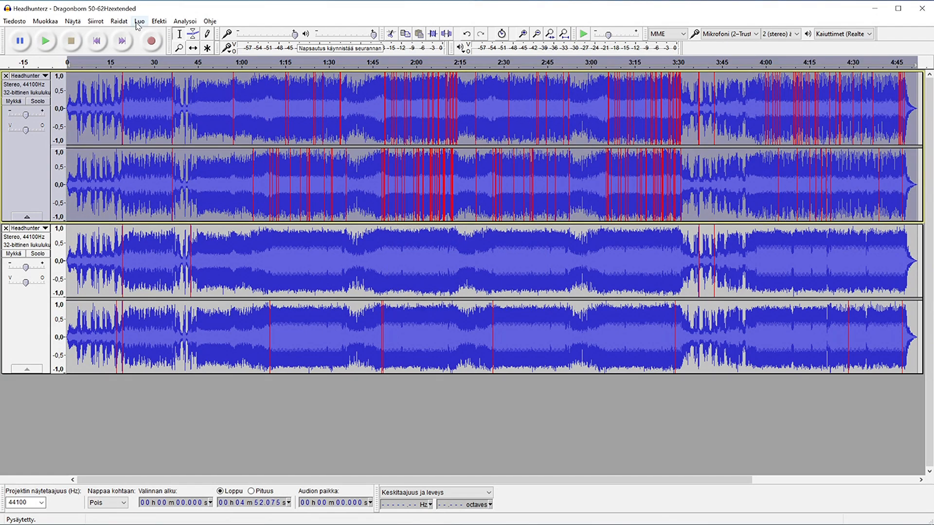
# - Amplify the upper track by -1.959 dB for a new peak amplitude of 0.0 dB
pyautogui.click(159, 21)
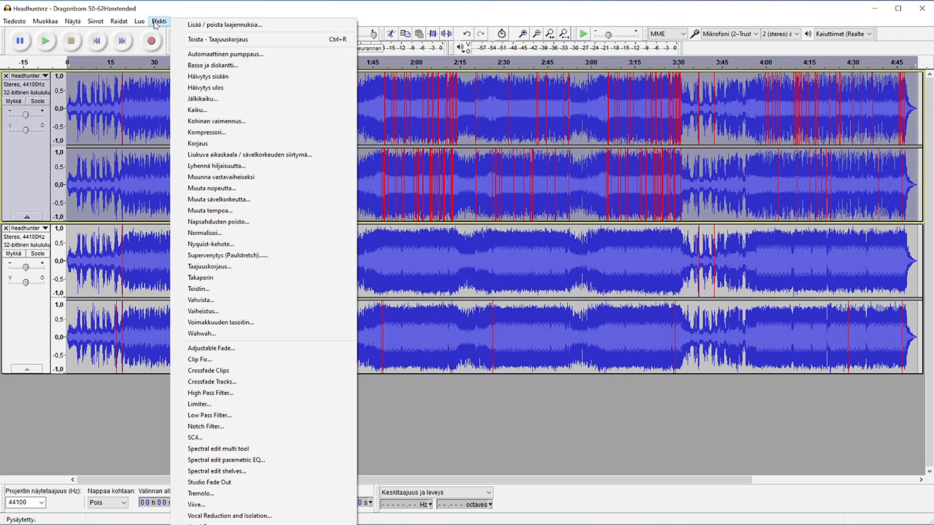
pyautogui.click(264, 302)
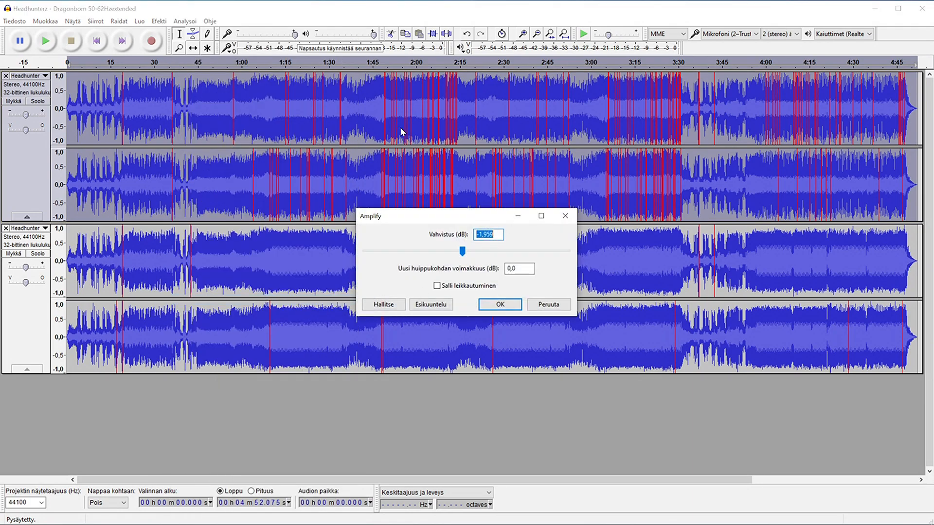
pyautogui.click(492, 307)
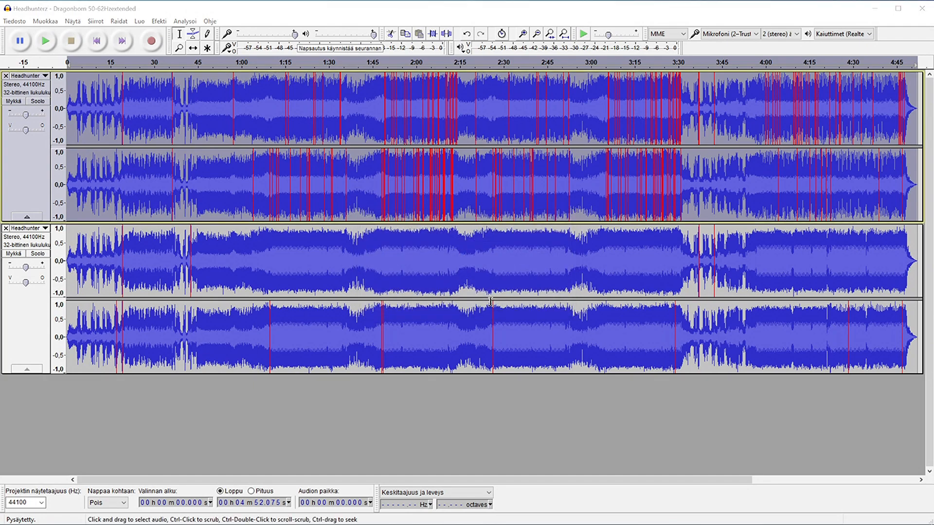
# - Switch the clipping display off and back on
pyautogui.click(51, 21)
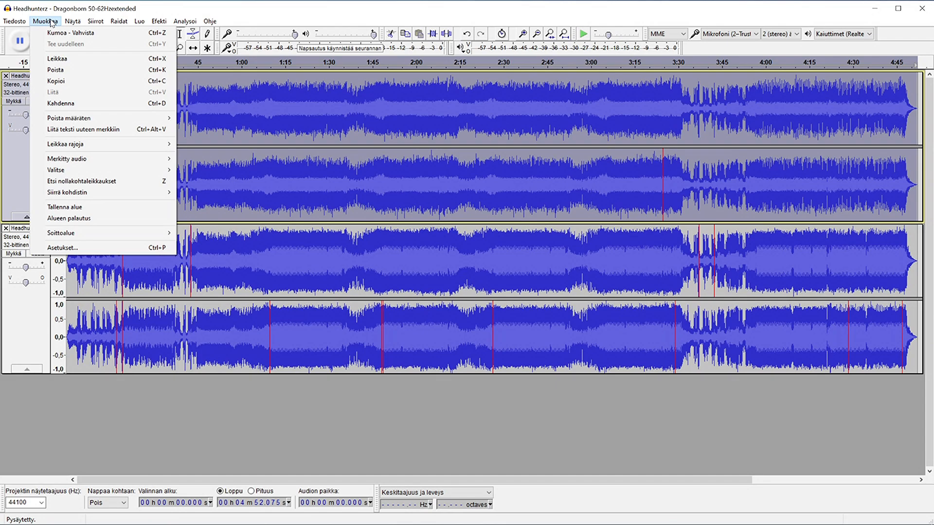
pyautogui.moveTo(68, 24)
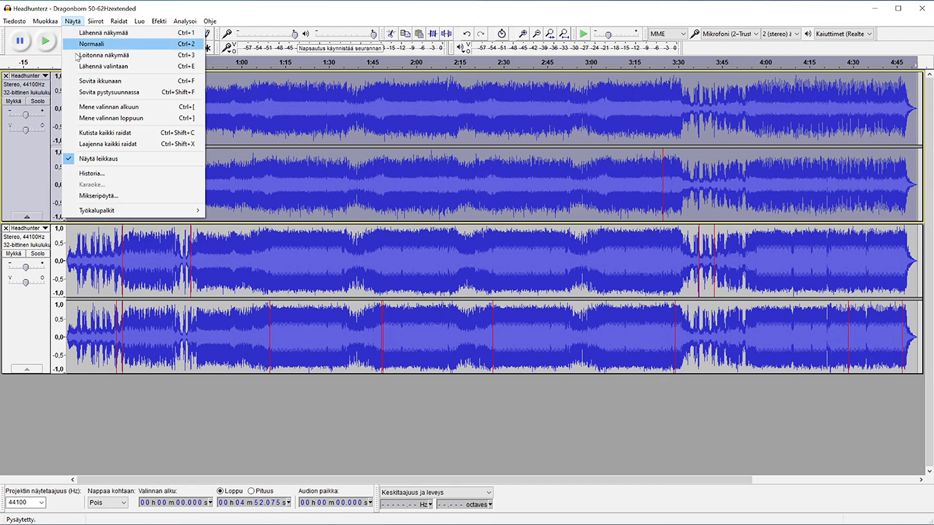
pyautogui.click(112, 160)
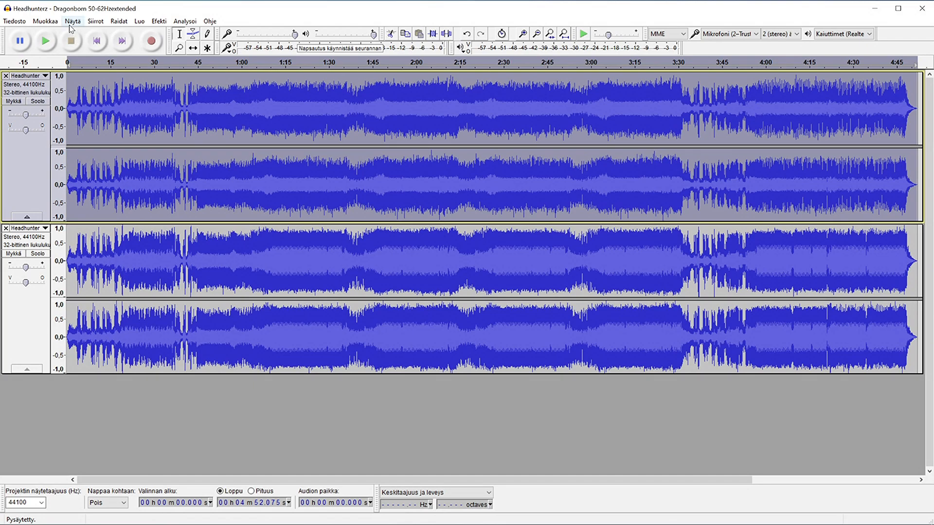
pyautogui.click(71, 21)
pyautogui.click(111, 160)
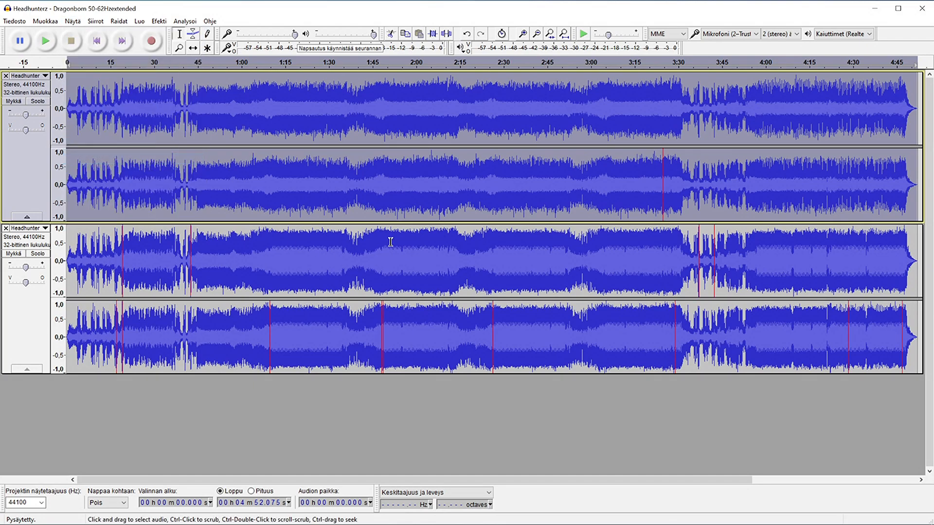
# - Apply Equalization to the entire lower track using the LPF curve with a filter length of 8191
pyautogui.press('Down')
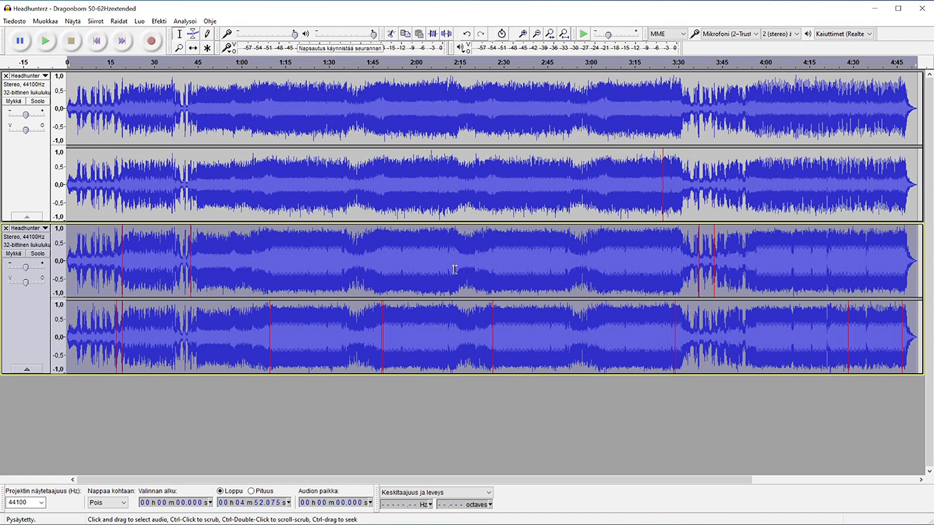
pyautogui.click(159, 21)
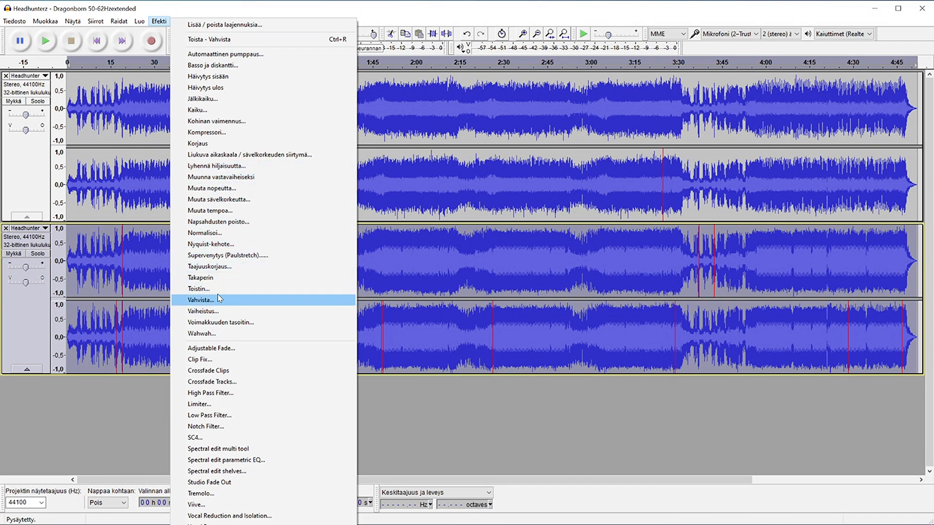
pyautogui.click(231, 267)
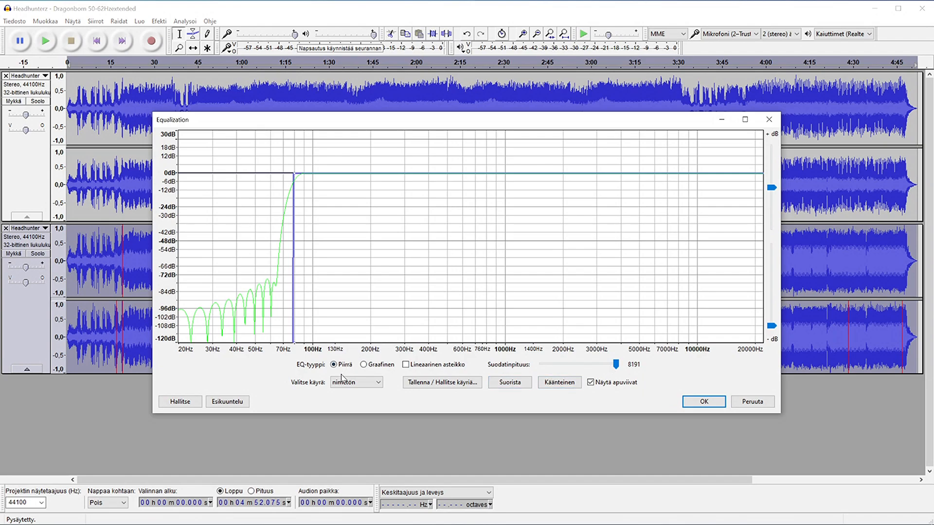
pyautogui.click(376, 383)
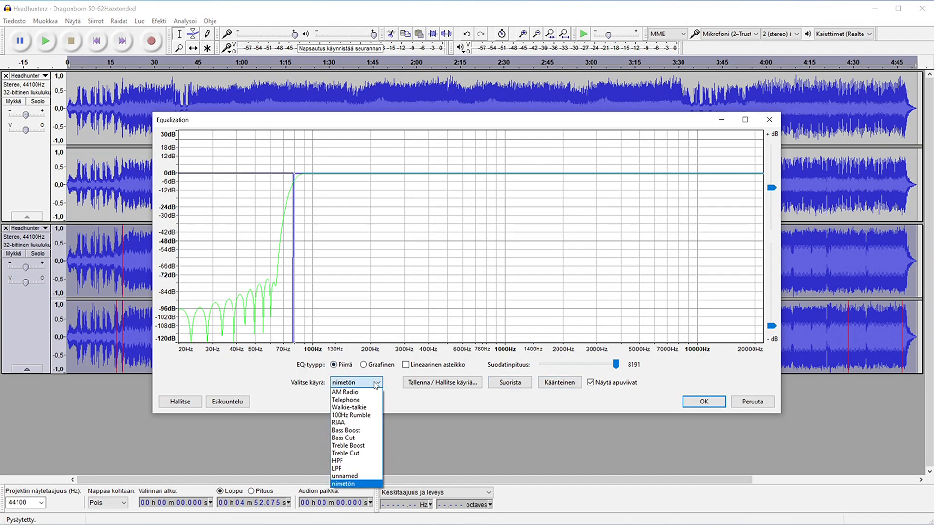
pyautogui.click(373, 468)
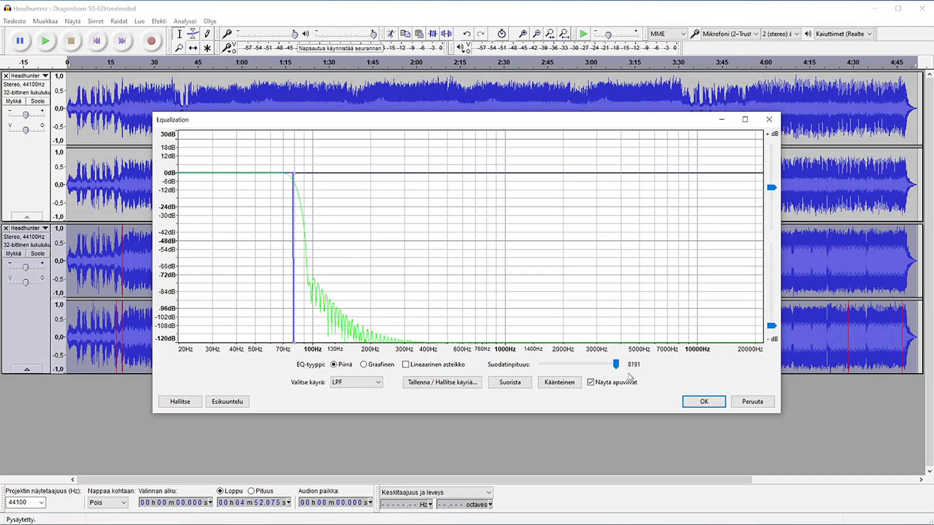
pyautogui.click(698, 403)
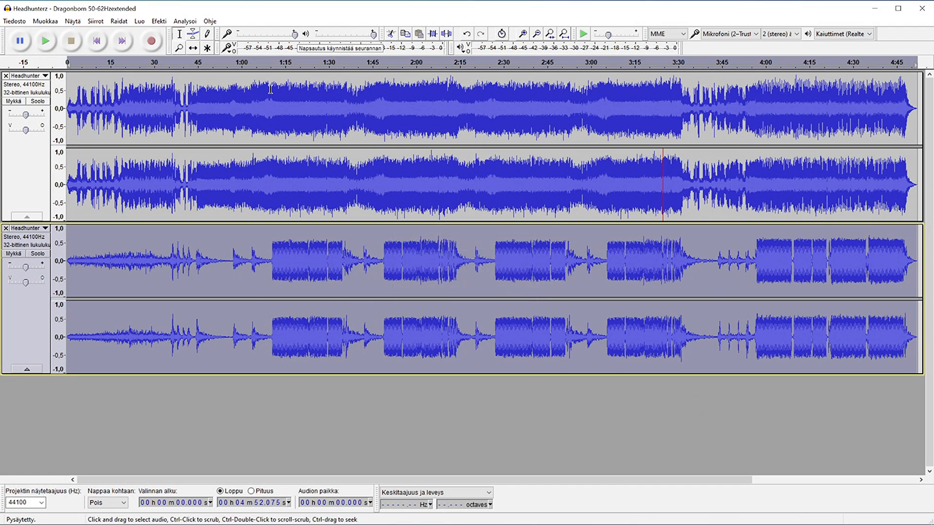
# - Play both tracks from about 1:10.6, where the first dense bass section of the lower track begins, and stop playback
pyautogui.click(260, 136)
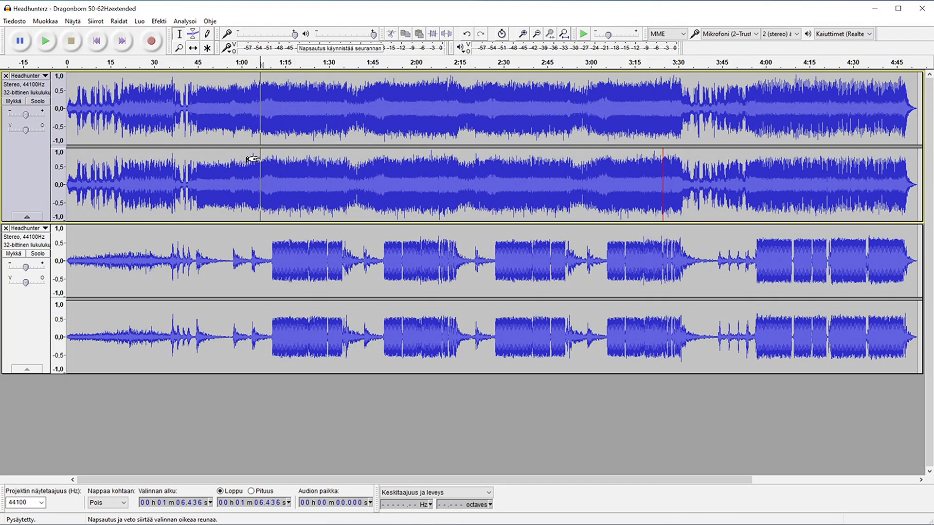
pyautogui.click(273, 253)
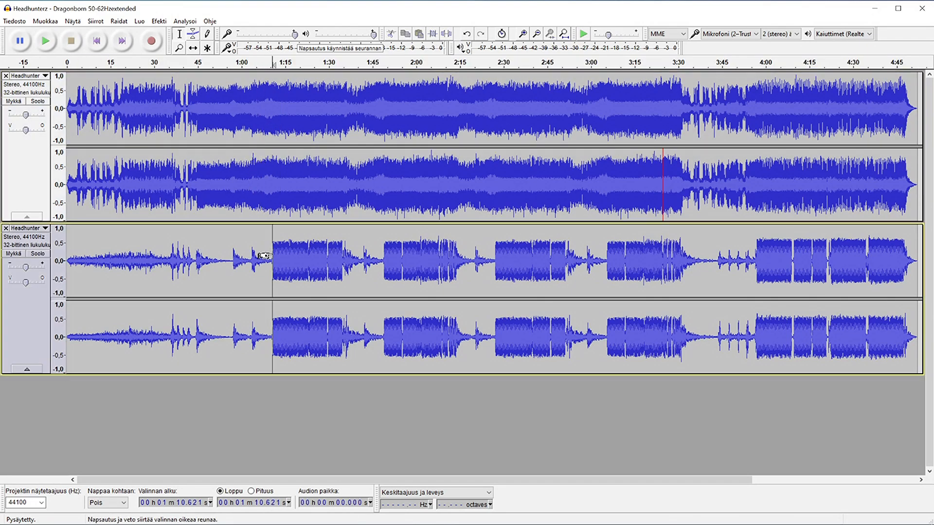
pyautogui.click(47, 42)
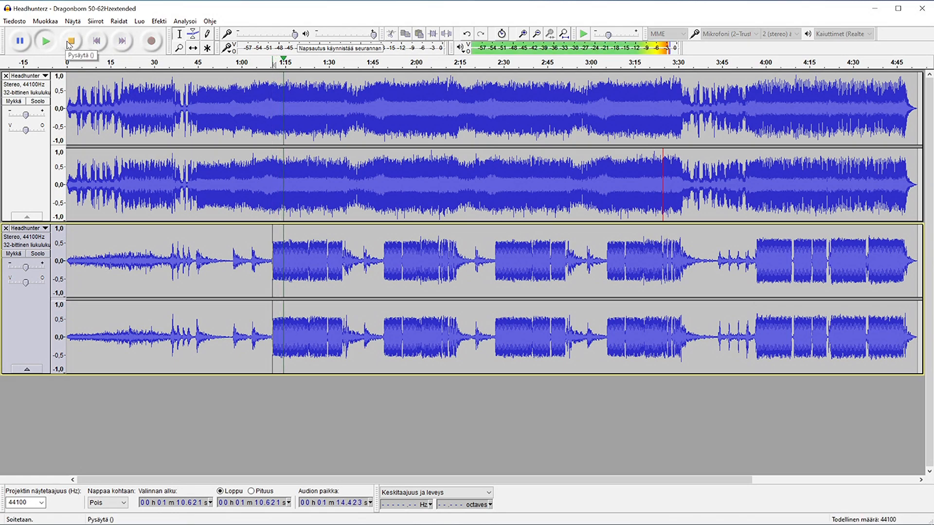
pyautogui.click(70, 41)
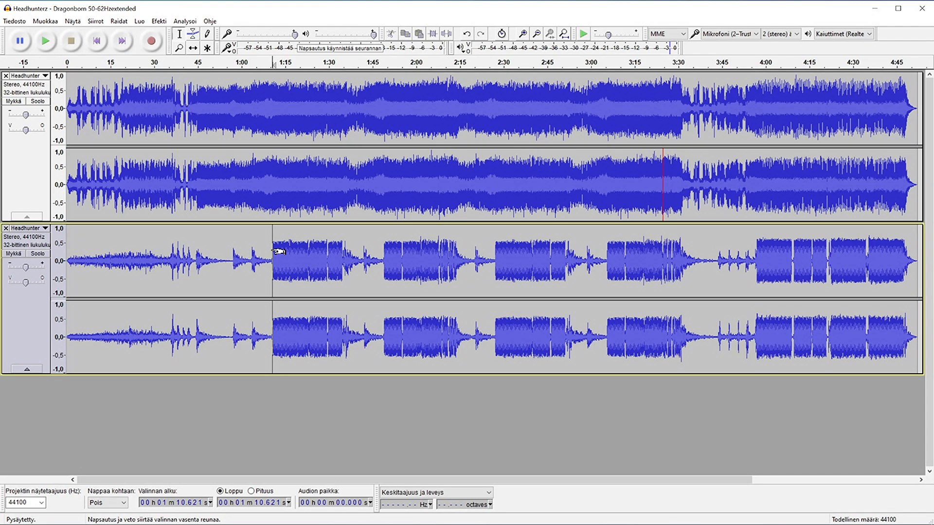
# - Select the entire lower track and amplify it to a new peak amplitude of 0.0 dB
pyautogui.moveTo(273, 251); pyautogui.dragTo(280, 252)
pyautogui.doubleClick(301, 256)
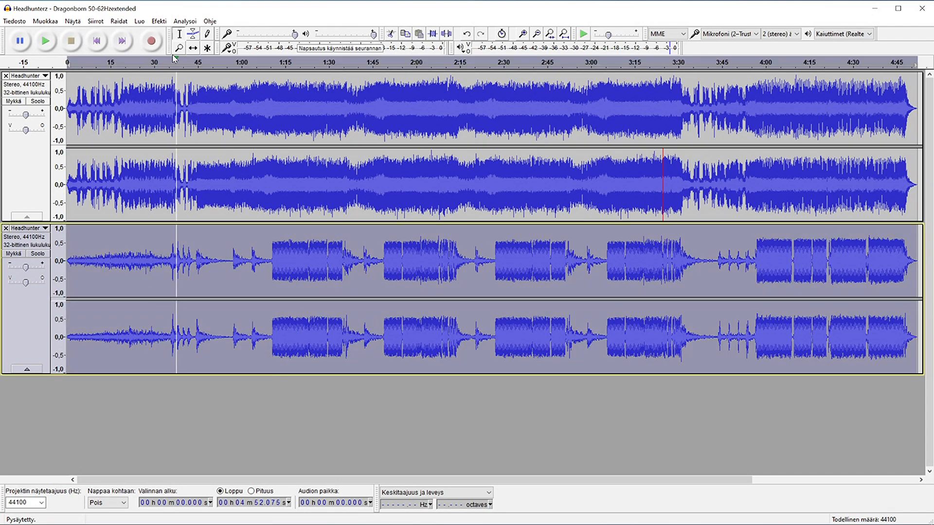
pyautogui.click(166, 22)
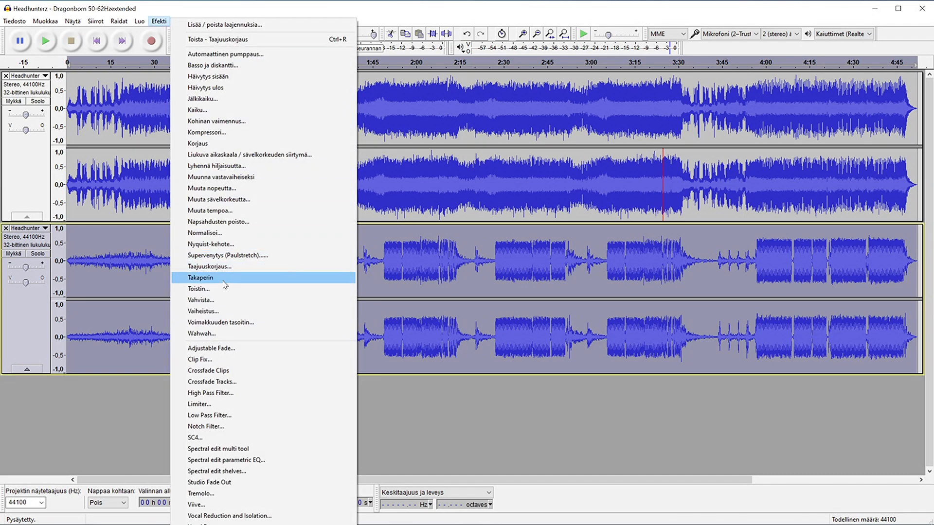
pyautogui.click(226, 301)
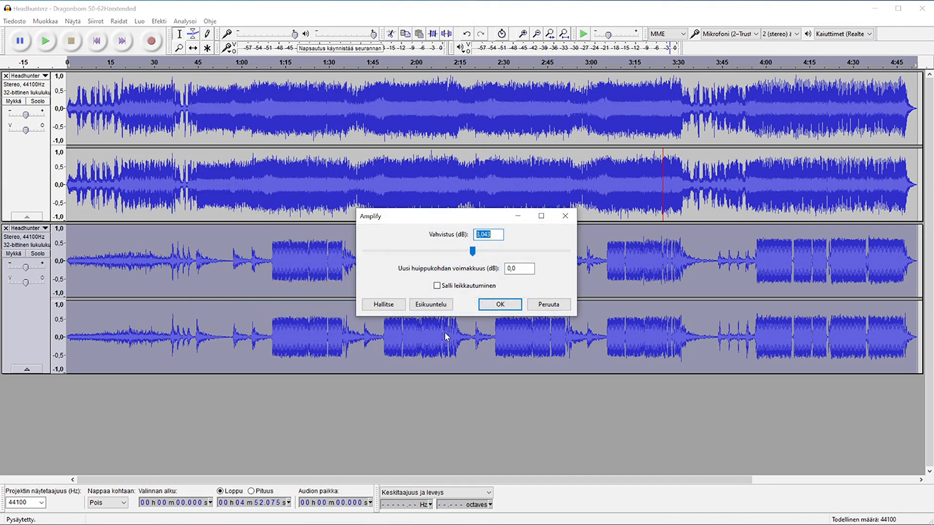
pyautogui.click(499, 305)
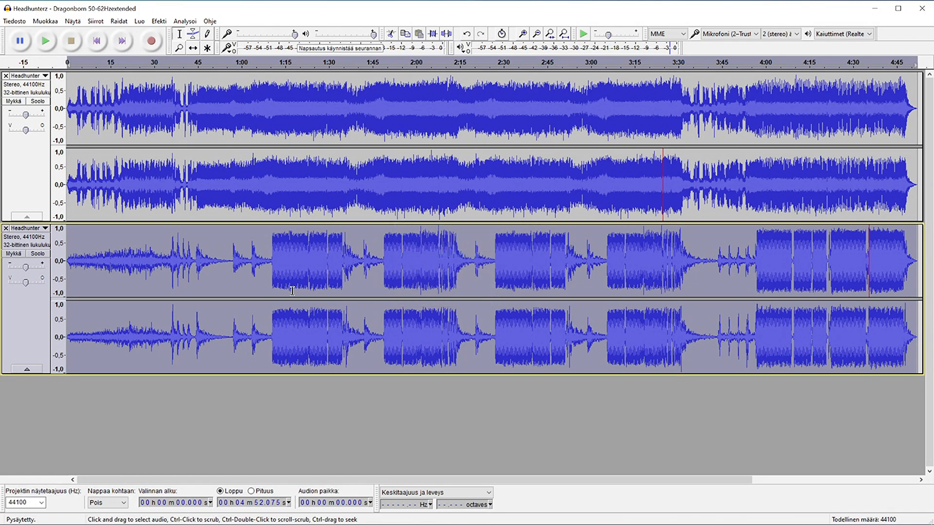
# - Zoom in on the first dense bass section of the lower track and select about 1:10.490 to 1:14.305
pyautogui.click(275, 283)
pyautogui.moveTo(271, 282); pyautogui.dragTo(343, 283)
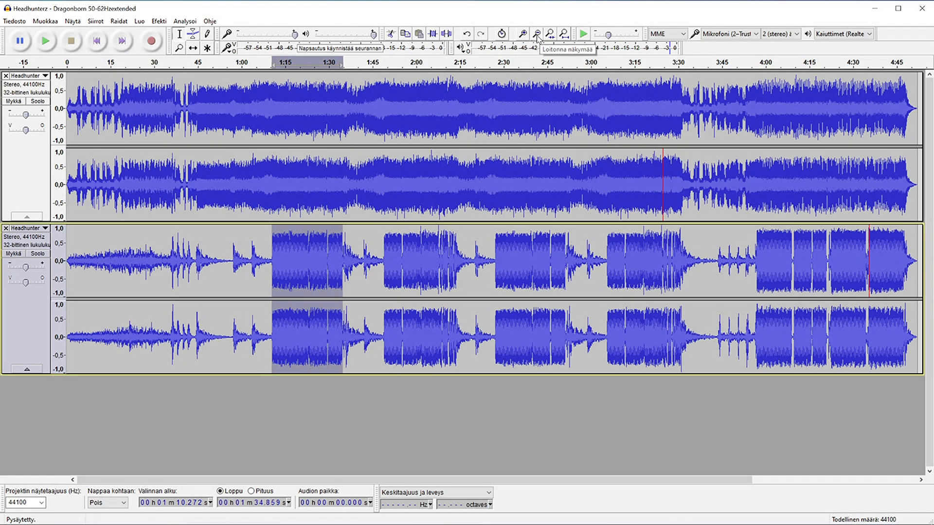
pyautogui.click(523, 34)
pyautogui.click(524, 34)
pyautogui.click(523, 34)
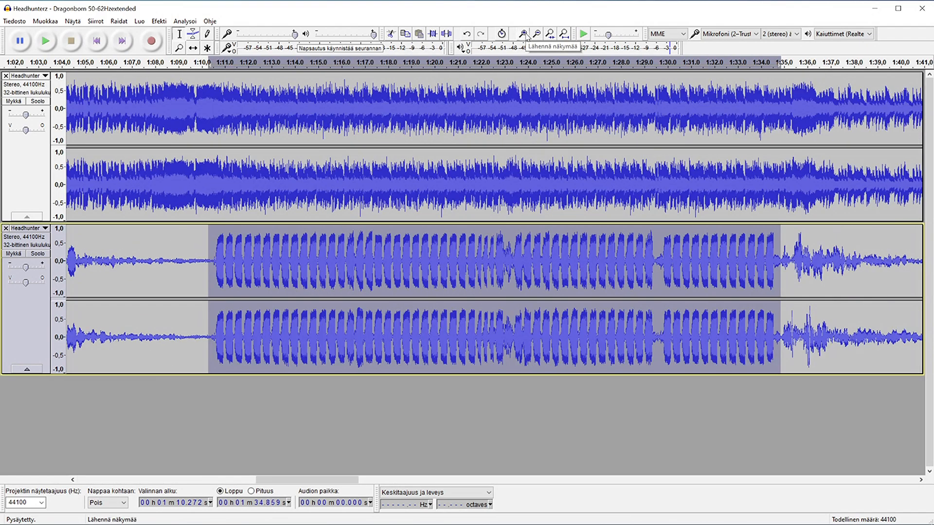
pyautogui.click(524, 34)
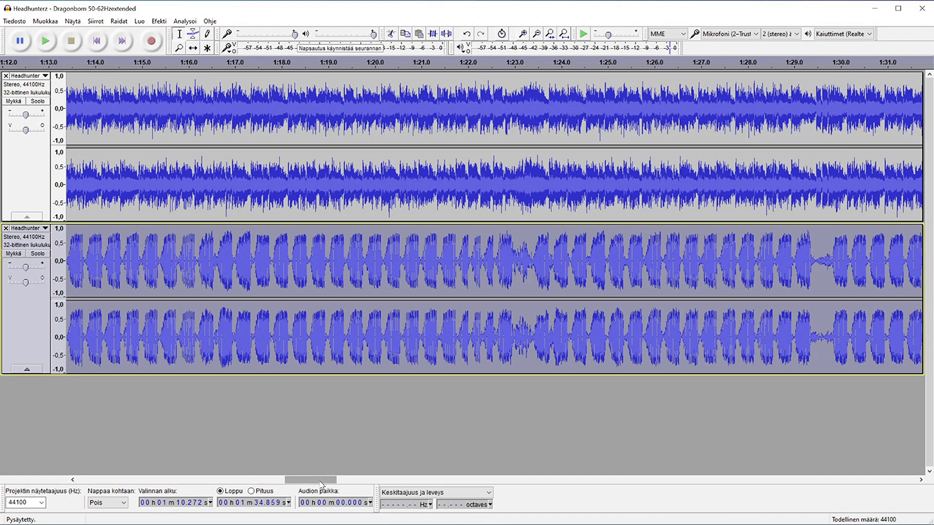
pyautogui.moveTo(320, 484); pyautogui.dragTo(296, 482)
pyautogui.moveTo(309, 277); pyautogui.dragTo(485, 281)
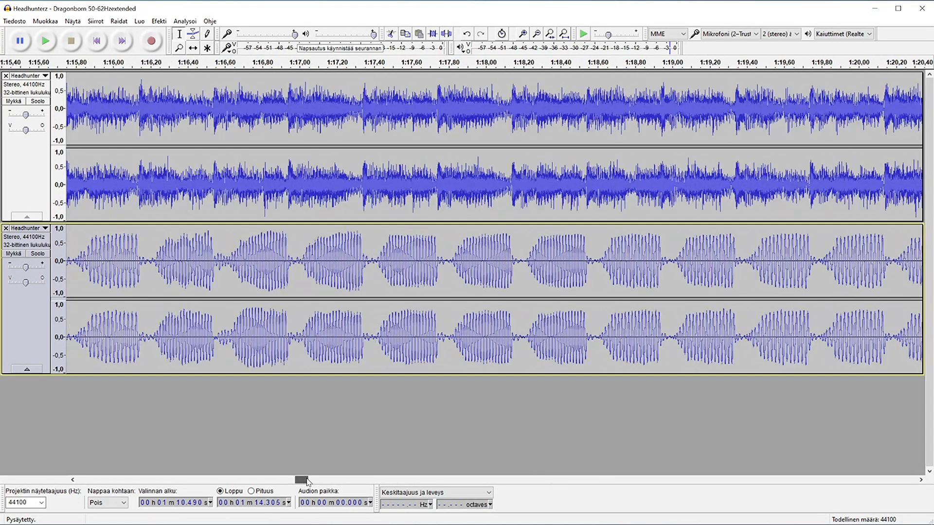
pyautogui.moveTo(363, 479); pyautogui.dragTo(289, 477)
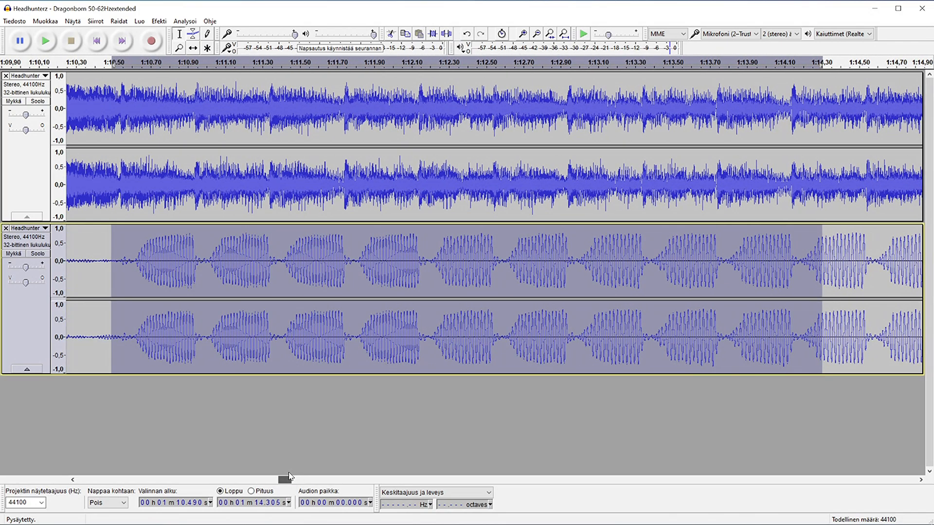
# - Play the selected bass excerpt and place the cursor at about 1:10.602, just before the first bass pulse
pyautogui.click(49, 48)
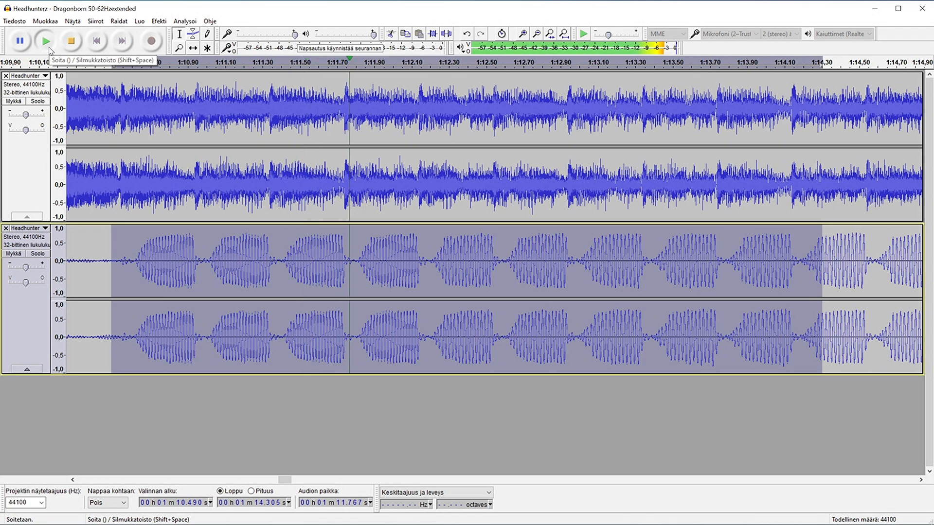
pyautogui.click(71, 41)
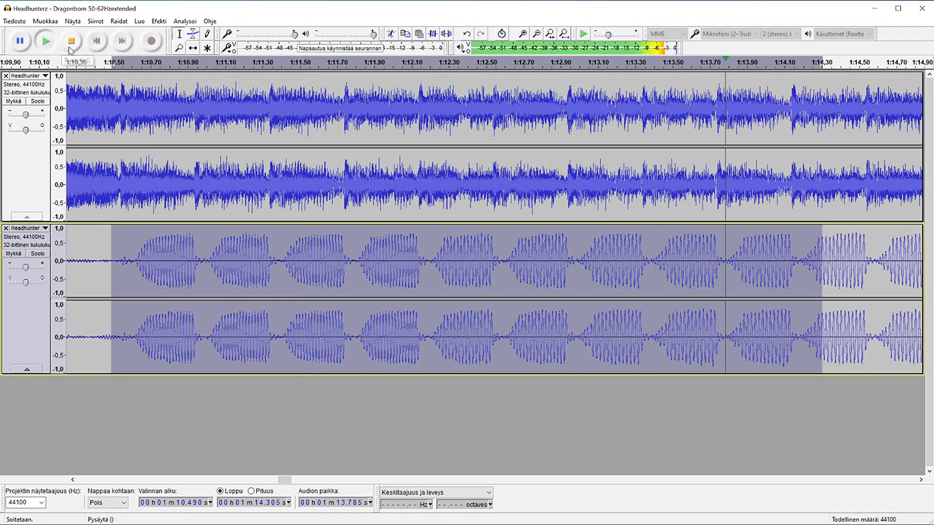
pyautogui.click(132, 281)
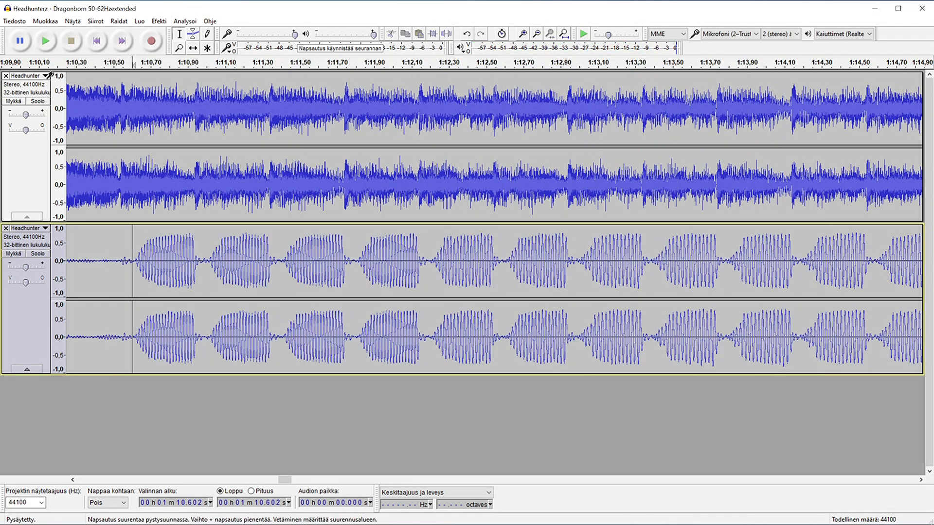
# - Play both tracks from about 1:10.602 and again from about 1:10.616, at the first bass pulse, stopping playback each time
pyautogui.click(46, 40)
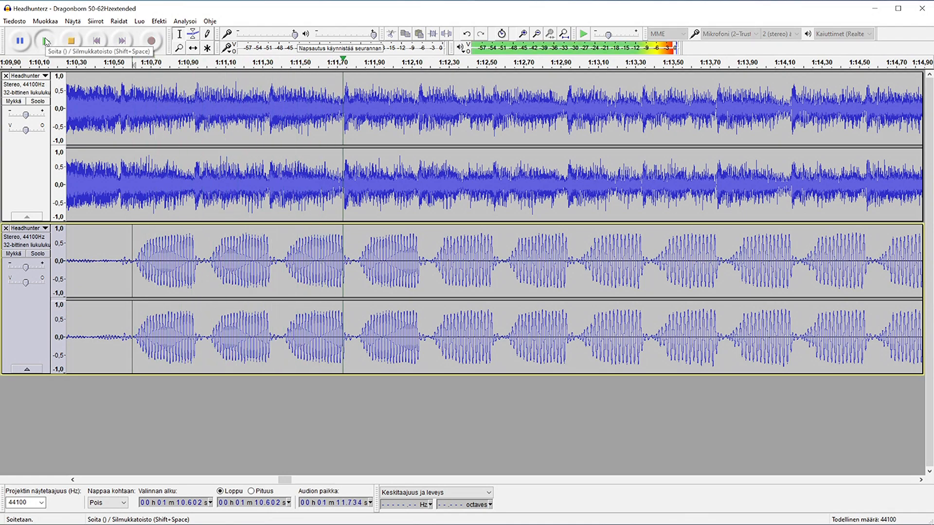
pyautogui.click(46, 41)
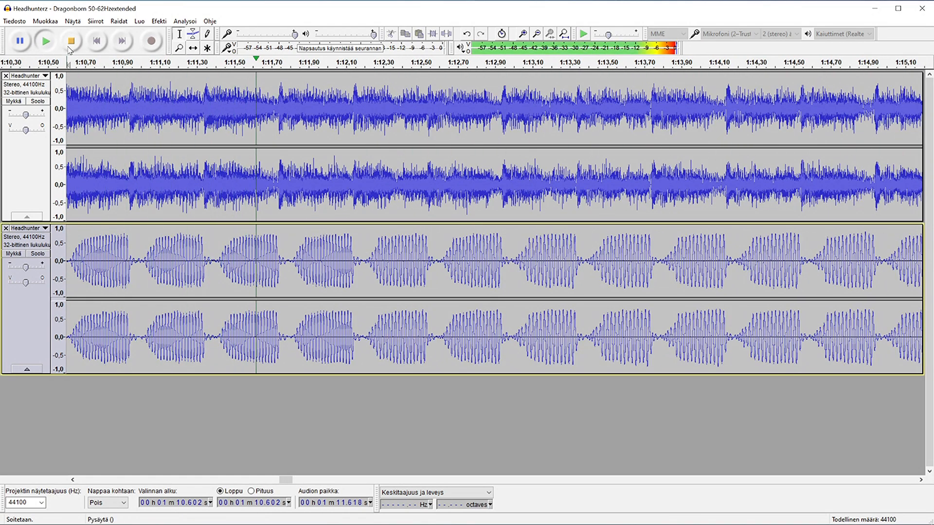
pyautogui.press('space')
pyautogui.moveTo(134, 269); pyautogui.dragTo(3, 282)
pyautogui.click(282, 278)
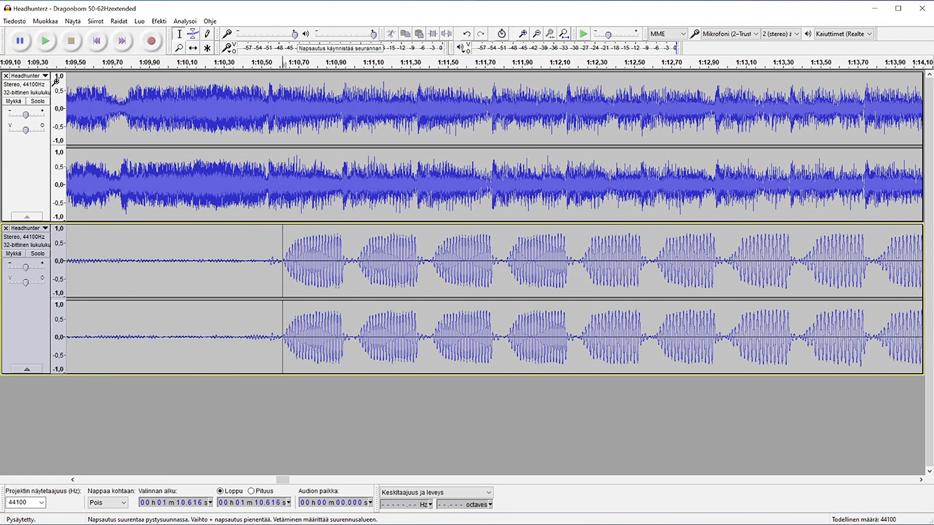
pyautogui.click(47, 41)
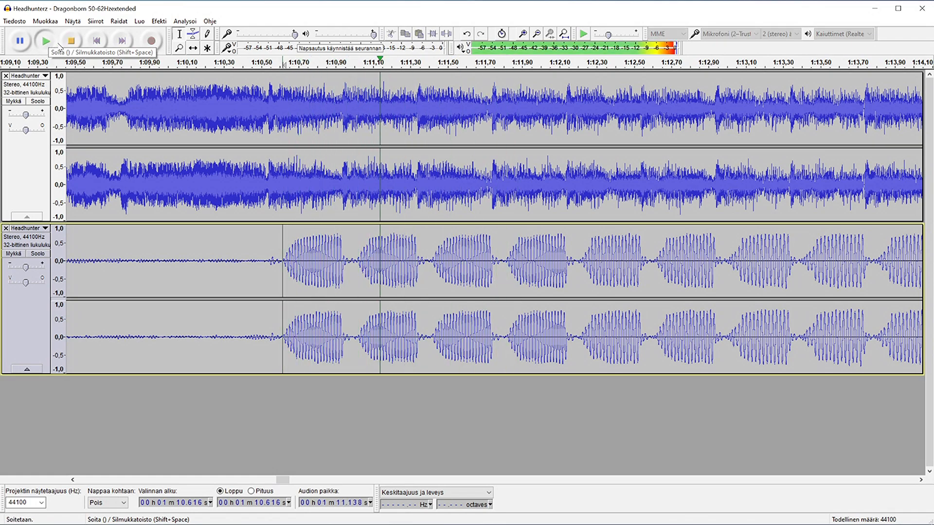
pyautogui.click(70, 47)
# - Replace the first bass pulse in the lower track, about 1:10.627 to 1:10.943, with a 48 Hz sine tone at amplitude 0.8
pyautogui.click(412, 321)
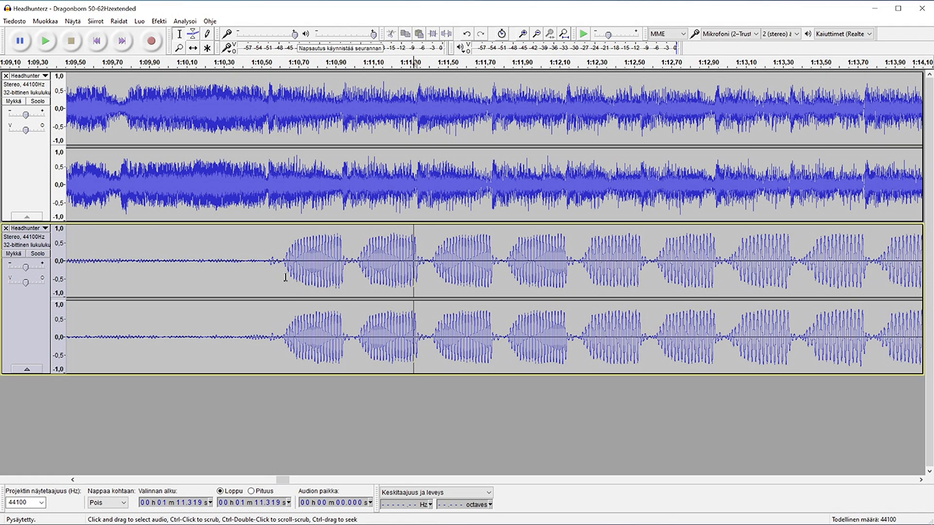
pyautogui.moveTo(285, 278); pyautogui.dragTo(341, 284)
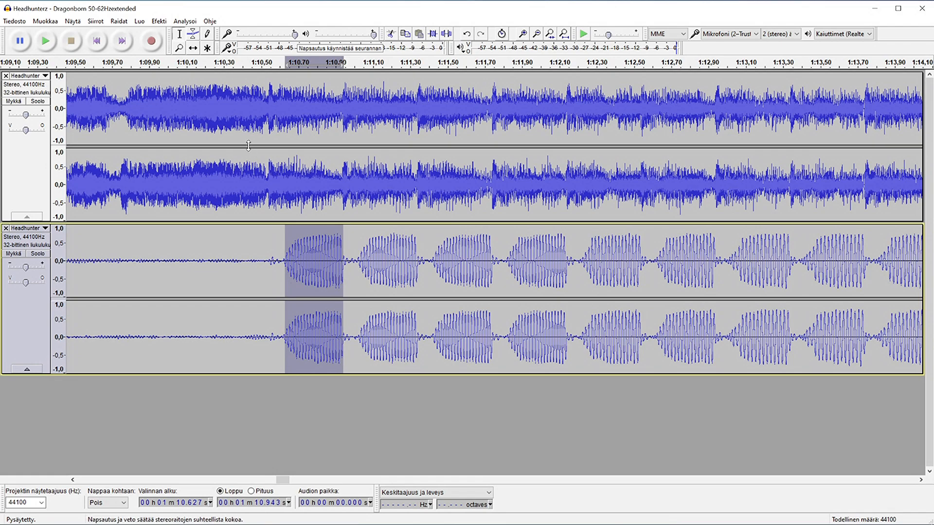
pyautogui.click(139, 21)
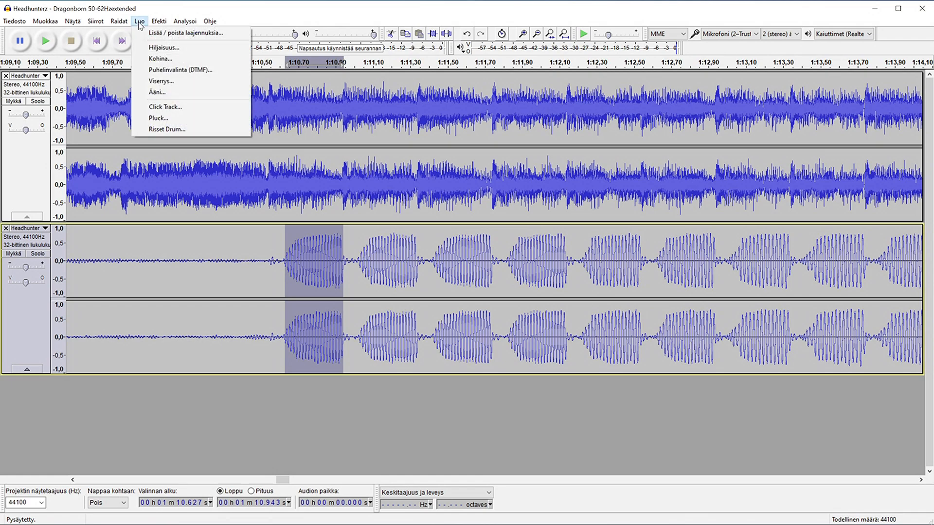
pyautogui.click(196, 94)
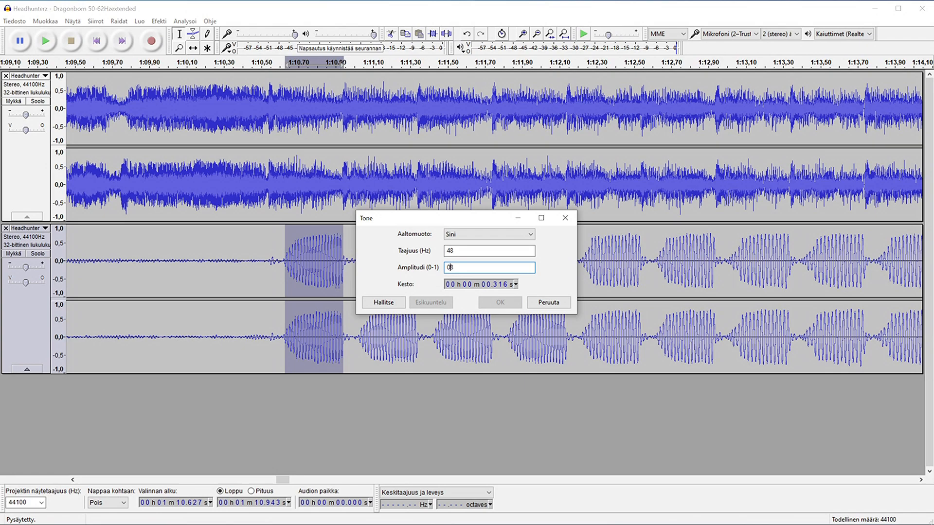
pyautogui.write(',')
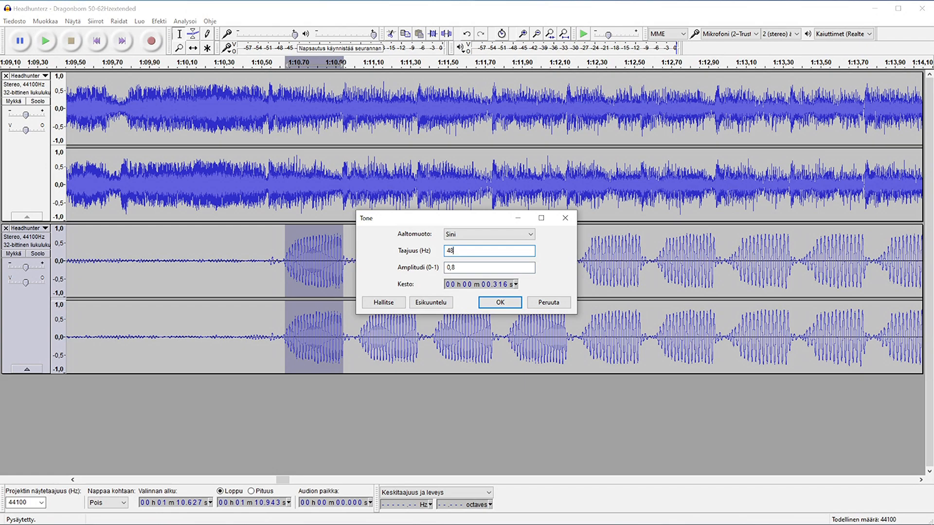
pyautogui.click(465, 238)
pyautogui.click(468, 235)
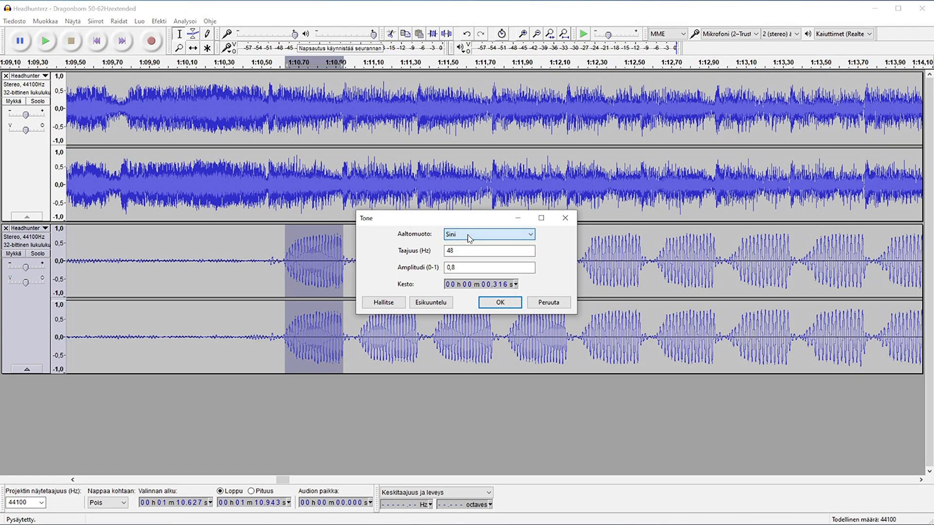
pyautogui.click(500, 303)
pyautogui.click(271, 305)
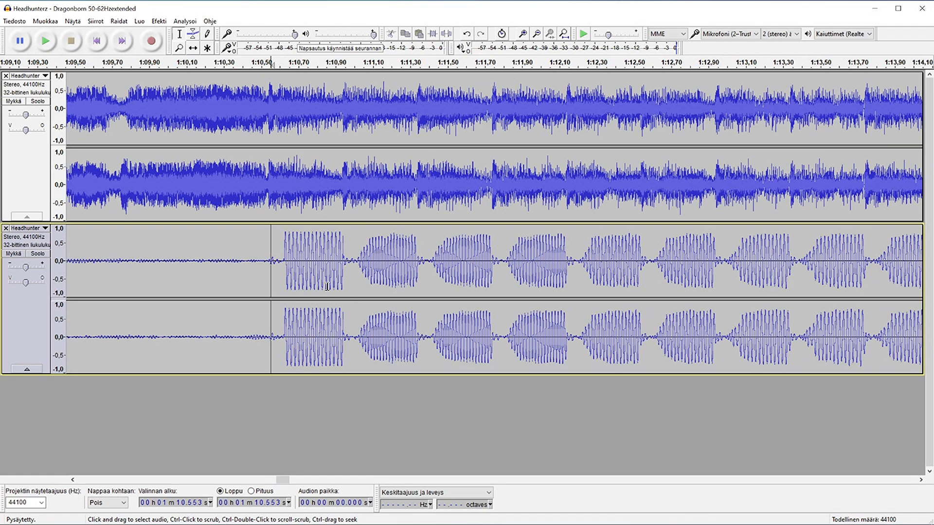
# - Replace the second bass pulse, about 1:11.019 to 1:11.349, with a 48 Hz sine tone at amplitude 0.8
pyautogui.moveTo(358, 286); pyautogui.dragTo(418, 291)
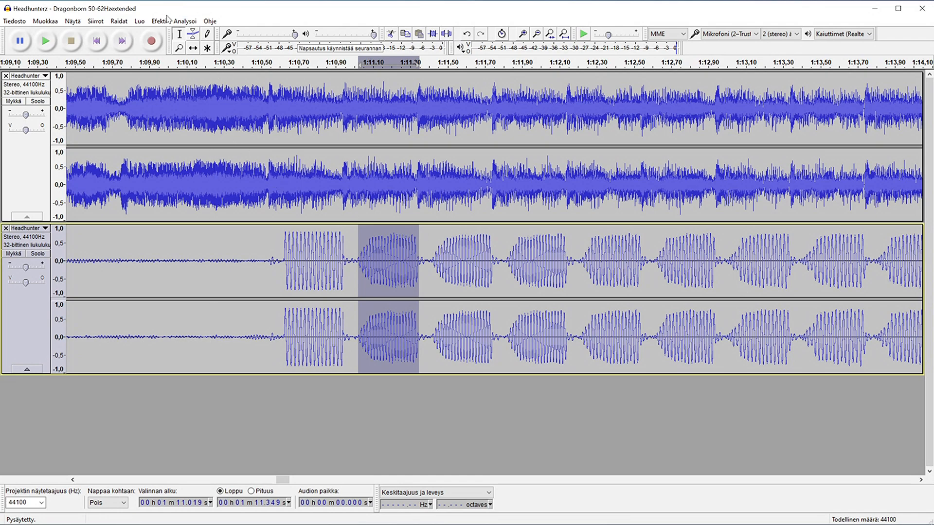
pyautogui.click(166, 21)
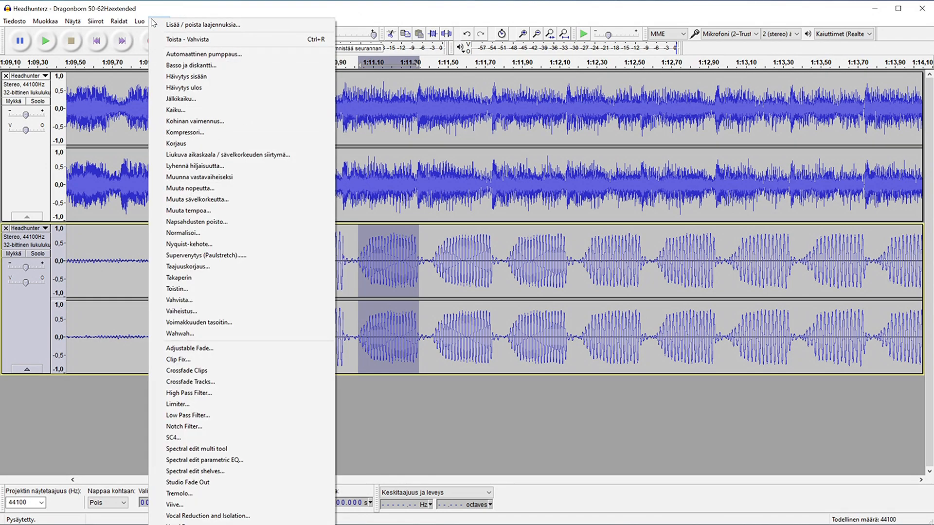
pyautogui.moveTo(140, 22)
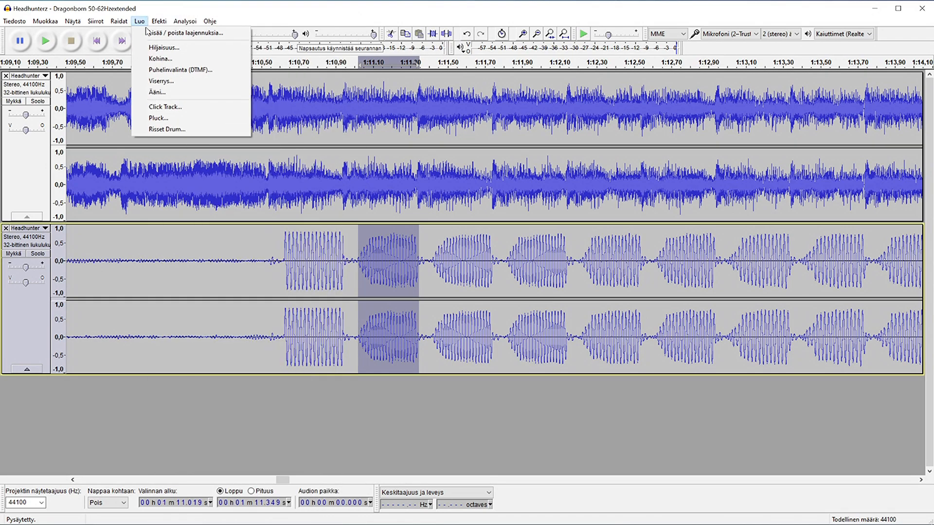
pyautogui.click(179, 92)
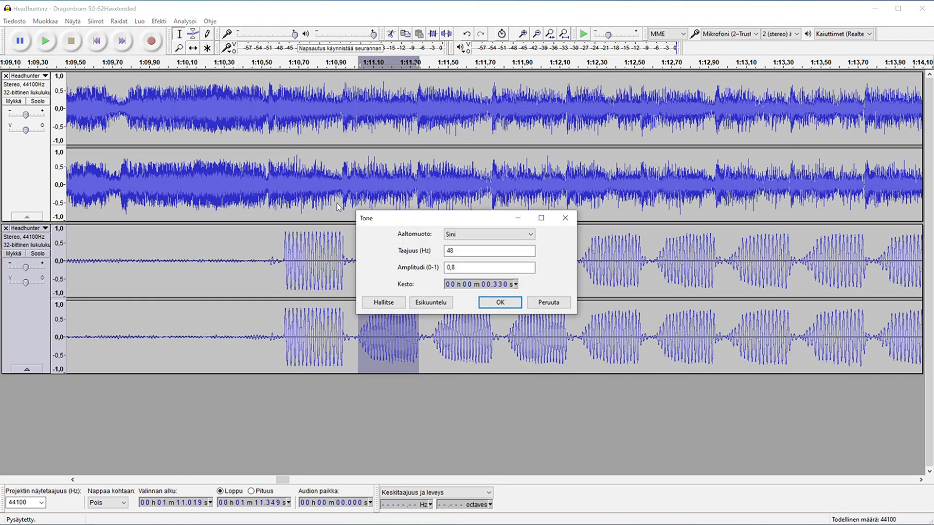
pyautogui.click(508, 305)
# - Replace the third bass pulse, about 1:11.419 to 1:11.749, with the same 48 Hz sine tone
pyautogui.moveTo(432, 274); pyautogui.dragTo(495, 277)
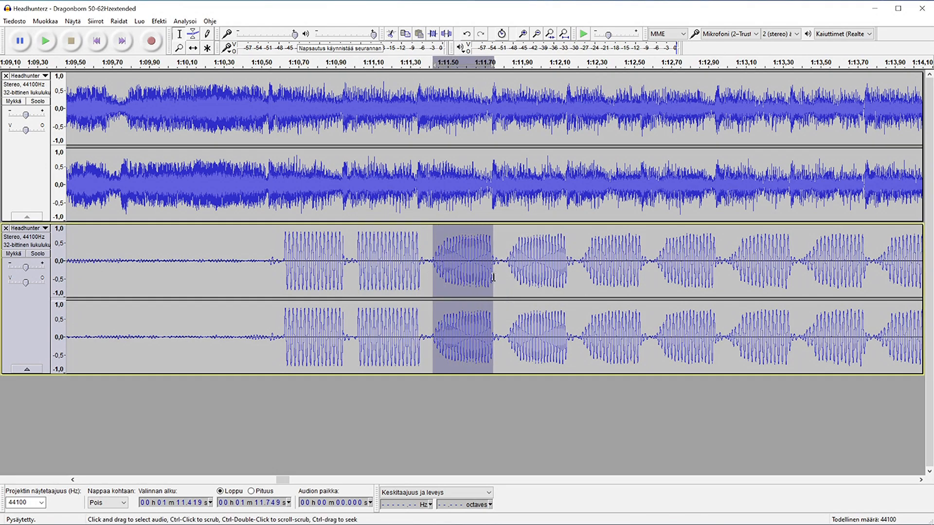
pyautogui.click(140, 21)
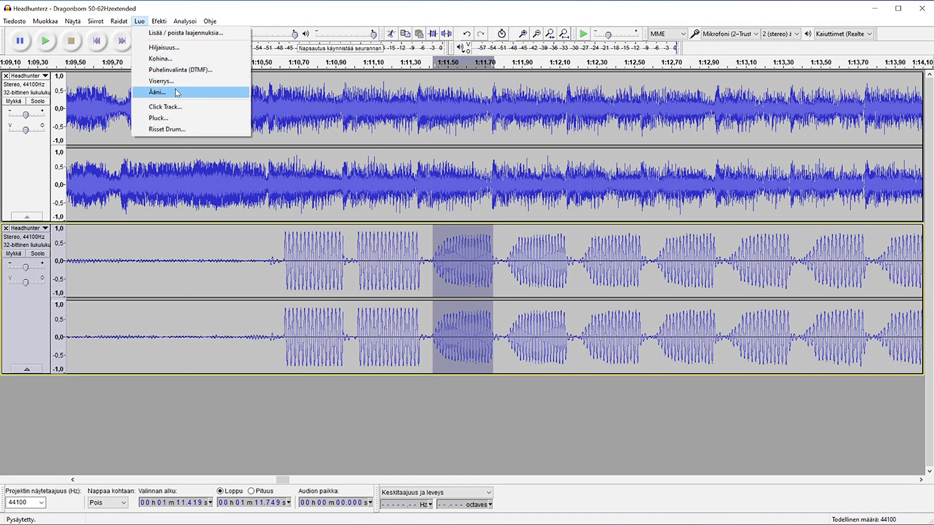
pyautogui.click(177, 93)
pyautogui.click(495, 302)
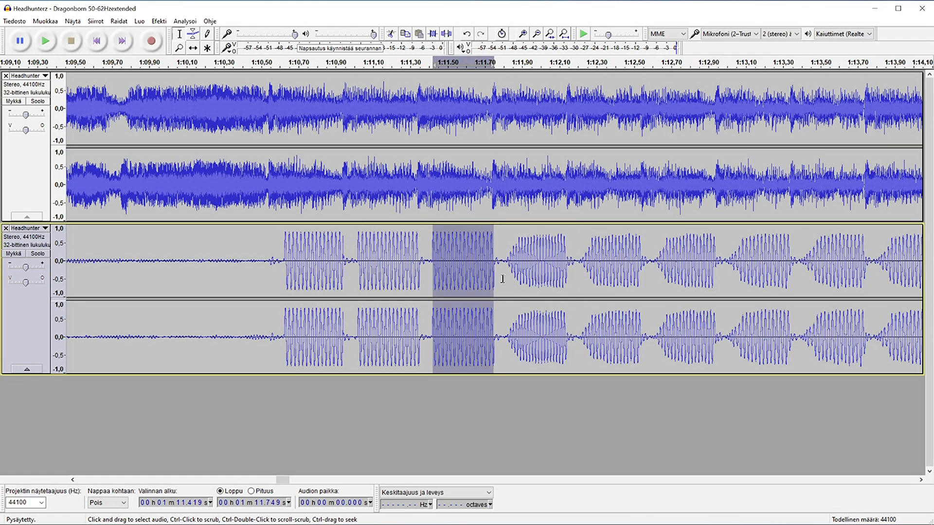
# - Replace the fourth bass pulse, about 1:11.828 to 1:12.152, with a 48 Hz sine tone at amplitude 0.8
pyautogui.moveTo(509, 273); pyautogui.dragTo(568, 277)
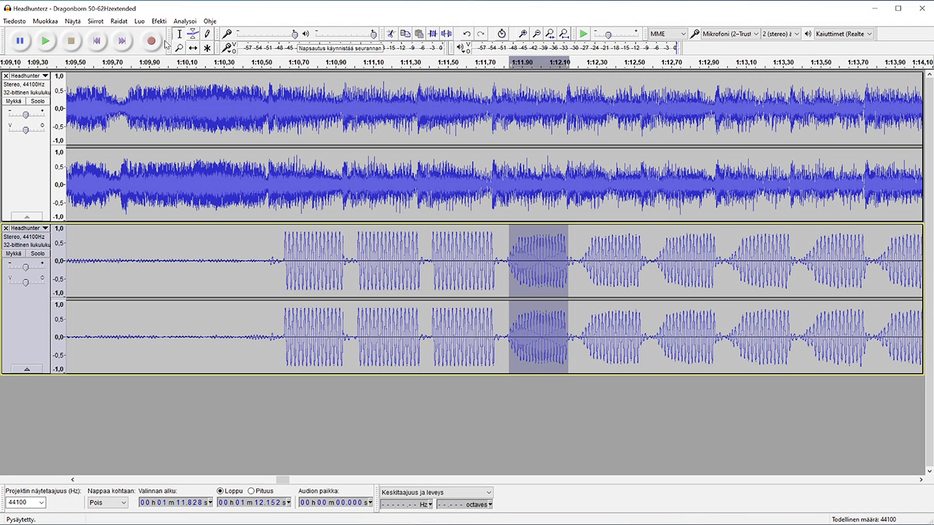
pyautogui.click(158, 22)
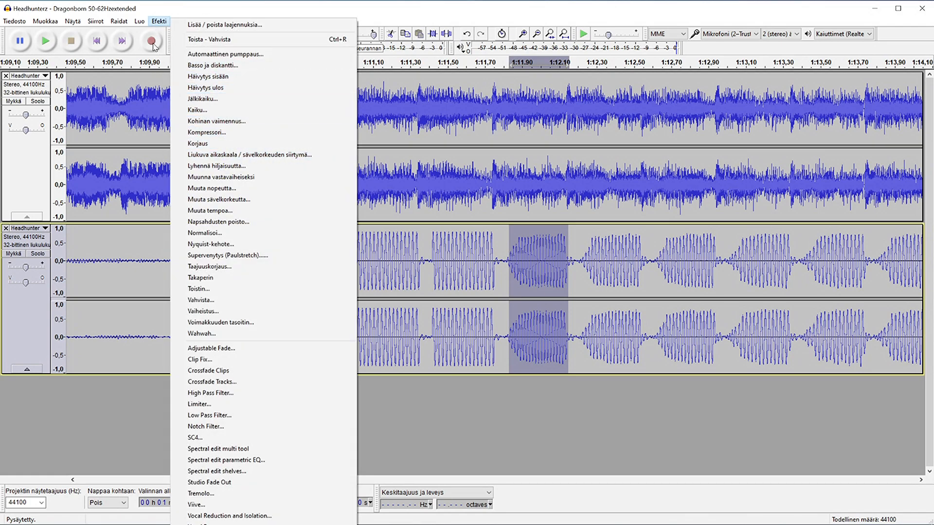
pyautogui.moveTo(139, 22)
pyautogui.click(180, 92)
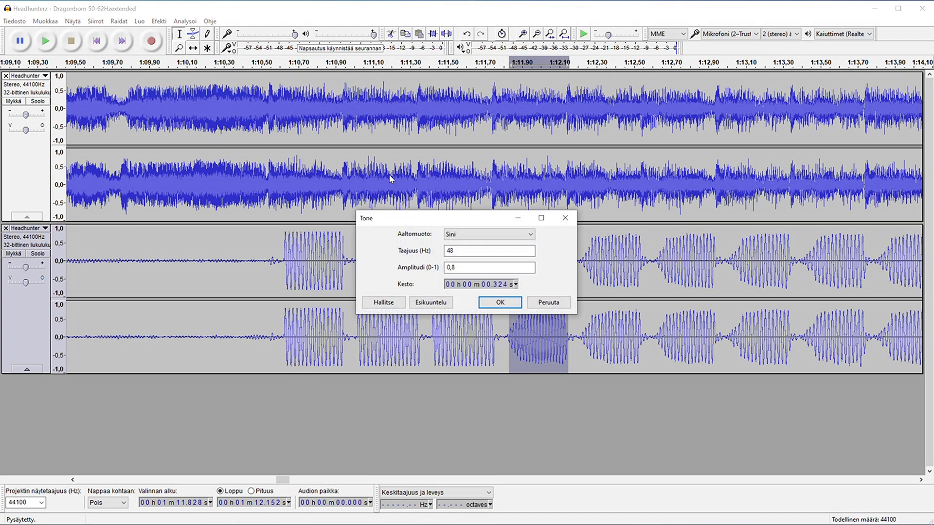
pyautogui.click(492, 302)
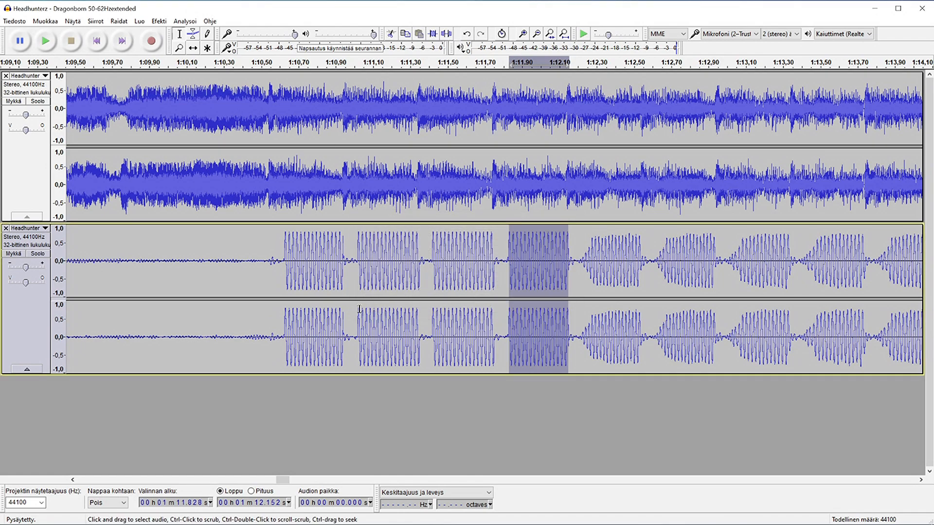
# - Play both tracks from about 1:10.539 through the four generated tones and stop playback
pyautogui.click(278, 290)
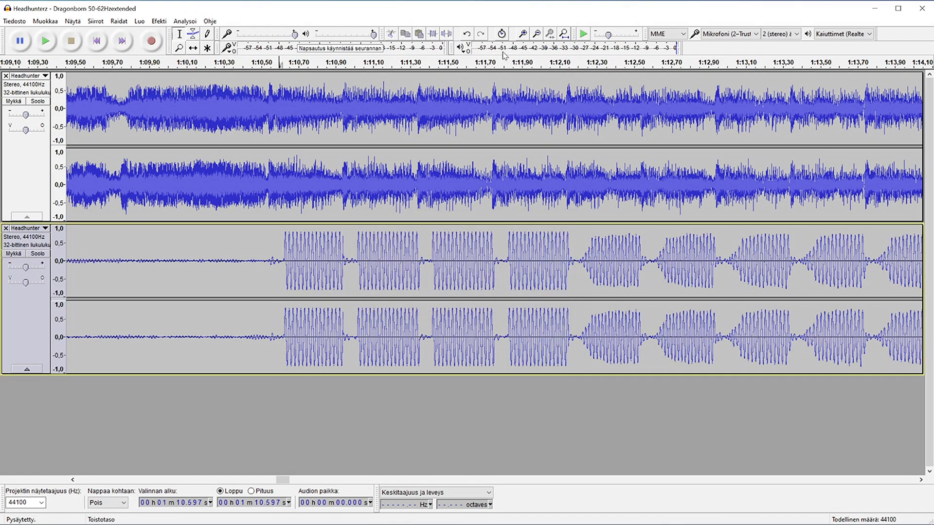
pyautogui.click(536, 35)
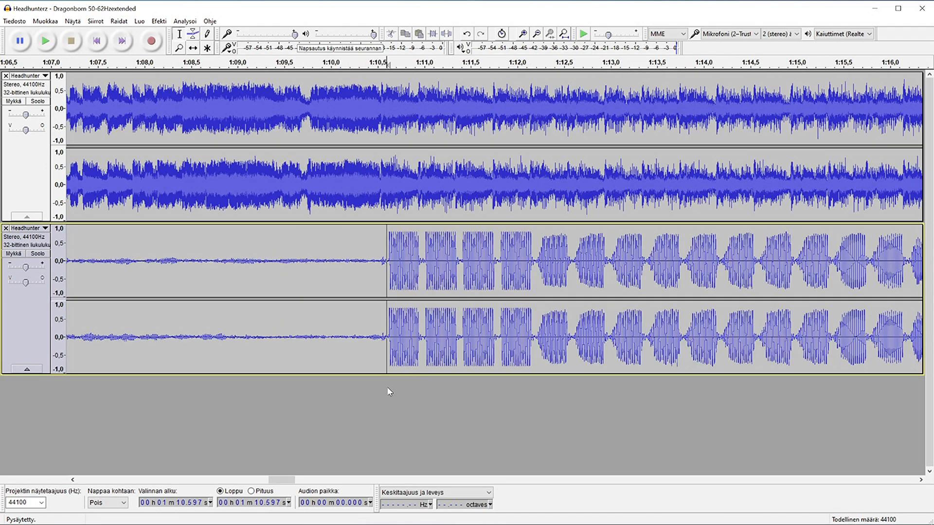
pyautogui.click(382, 357)
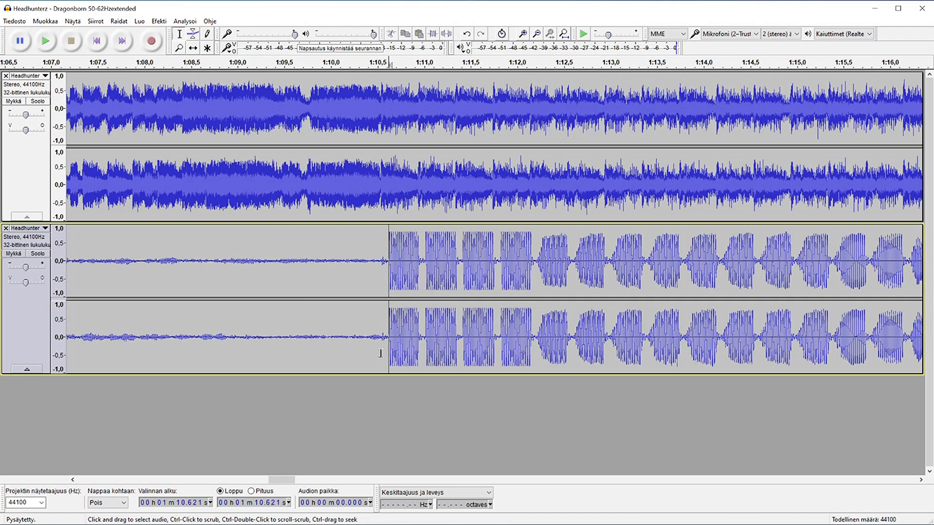
pyautogui.click(50, 40)
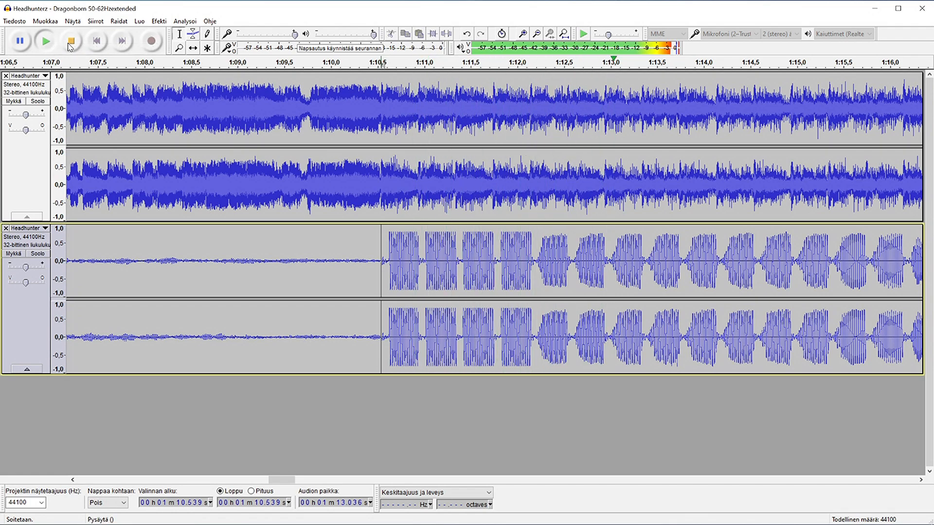
pyautogui.press('space')
# - Solo the lower bass track, play it from about 1:10.518 and stop playback
pyautogui.moveTo(289, 479); pyautogui.dragTo(294, 477)
pyautogui.click(330, 309)
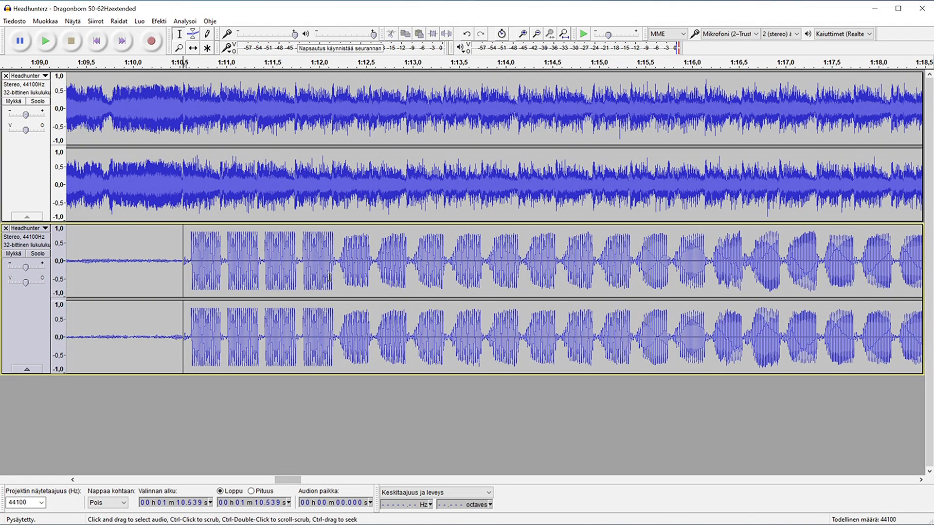
pyautogui.click(39, 254)
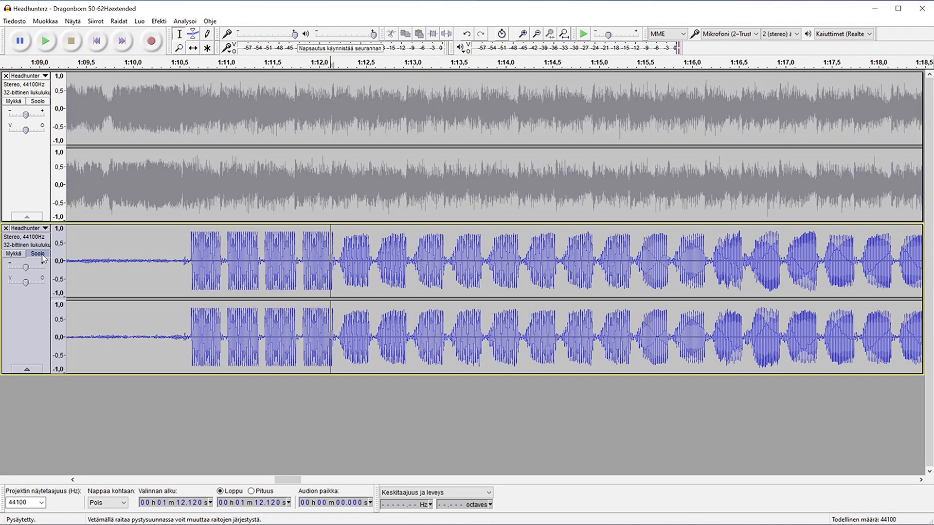
pyautogui.click(180, 261)
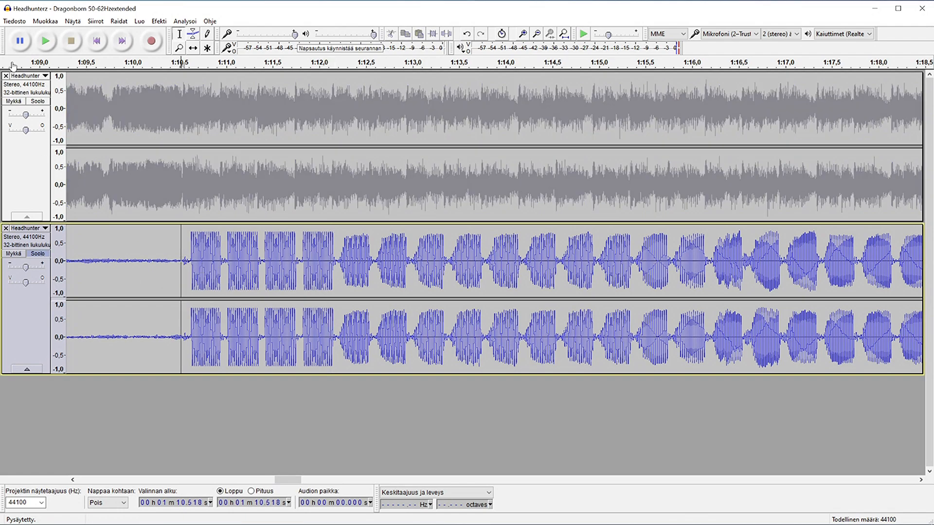
pyautogui.click(46, 42)
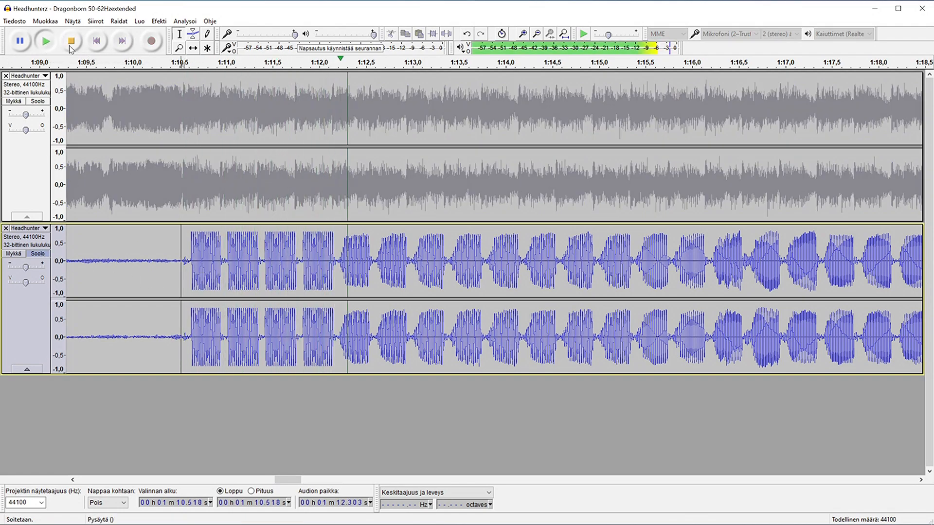
pyautogui.click(70, 47)
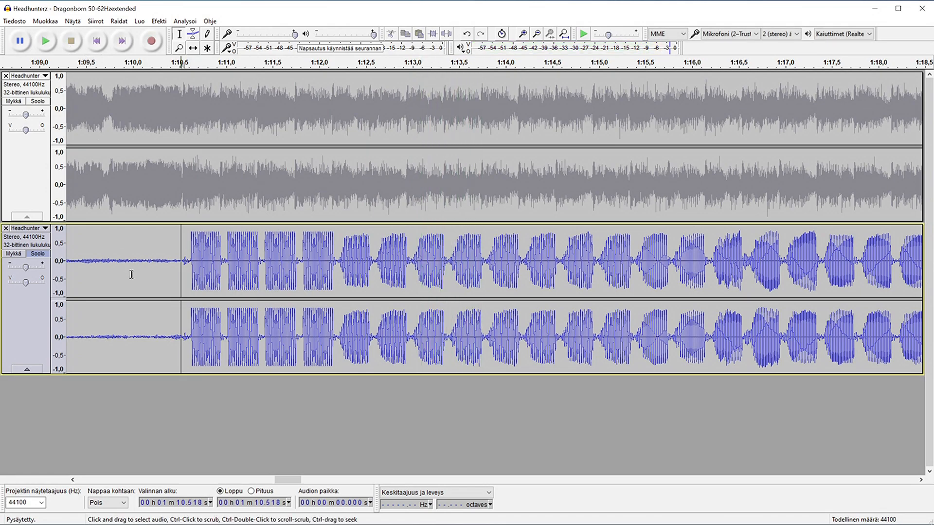
# - Play the soloed bass track from about 1:10.370, stop playback and place the cursor at about 1:10.556
pyautogui.click(167, 271)
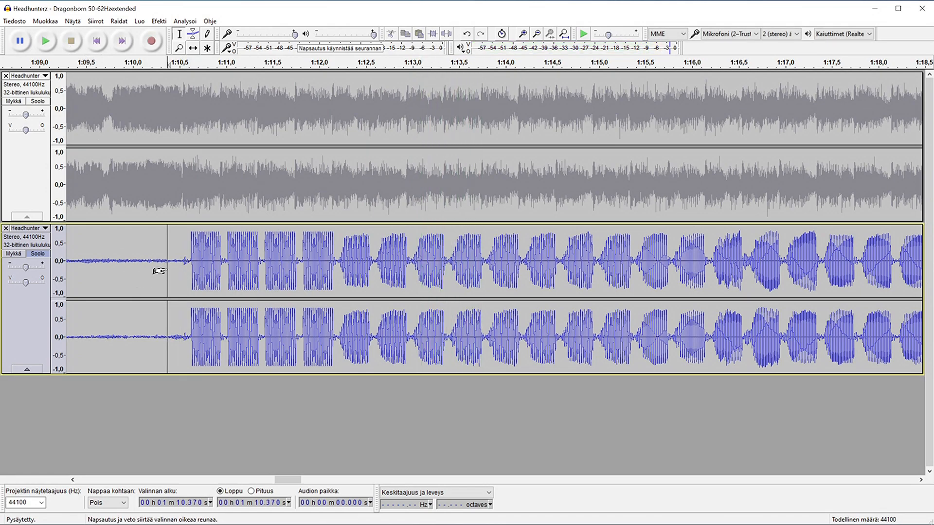
pyautogui.click(46, 42)
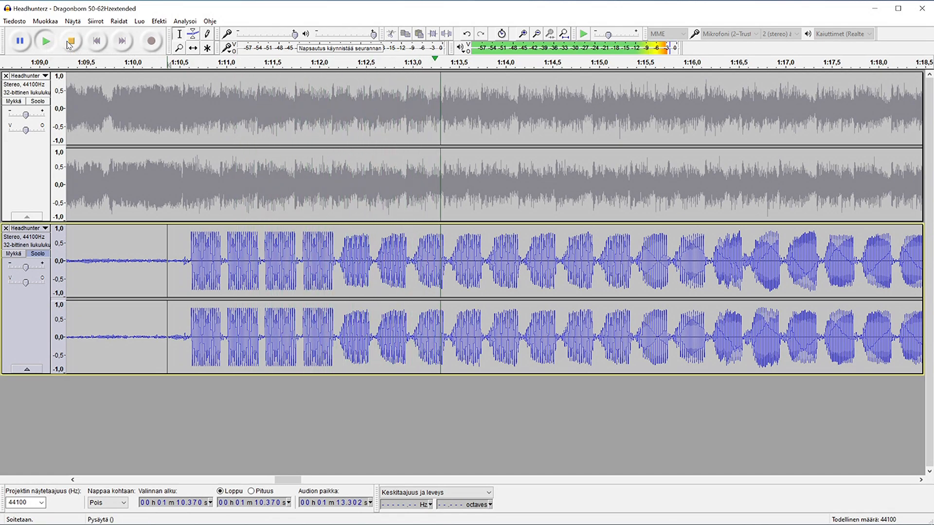
pyautogui.click(71, 41)
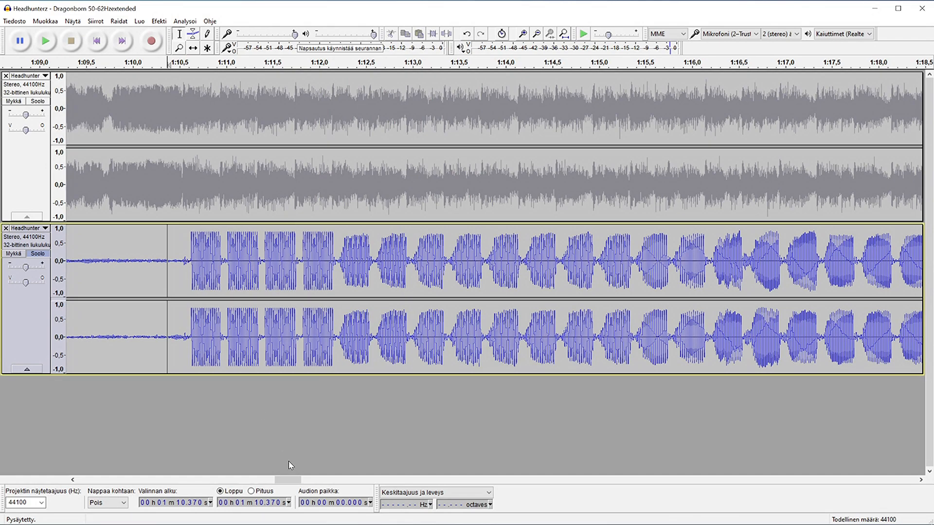
pyautogui.moveTo(298, 480)
pyautogui.mouseDown()
pyautogui.moveTo(317, 481)
pyautogui.moveTo(300, 481)
pyautogui.mouseUp()
pyautogui.click(168, 262)
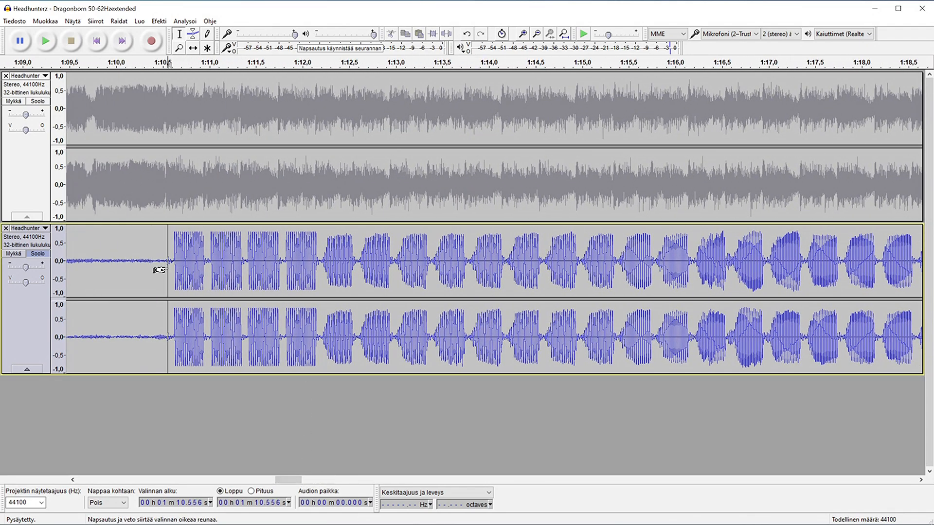
# - Play the soloed bass track from about 1:10.556, stop playback and place the cursor at about 1:12.229
pyautogui.click(45, 42)
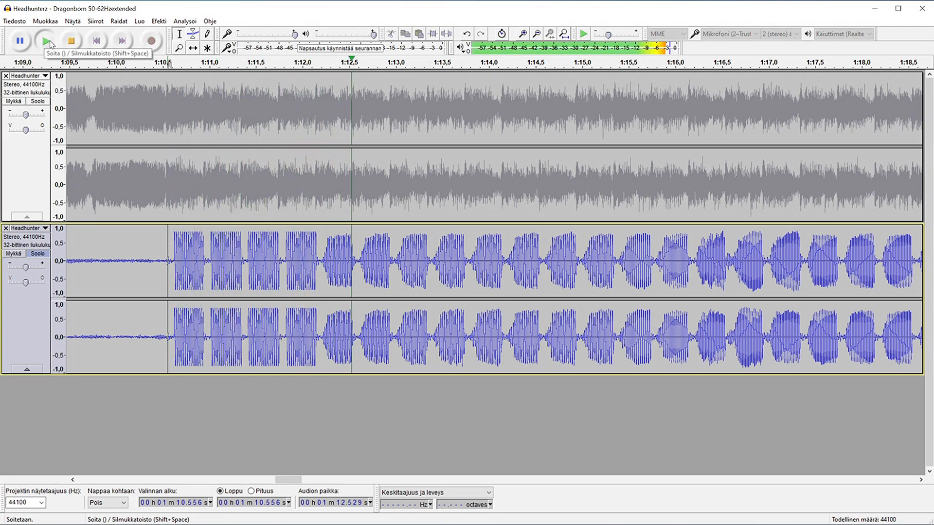
pyautogui.click(70, 42)
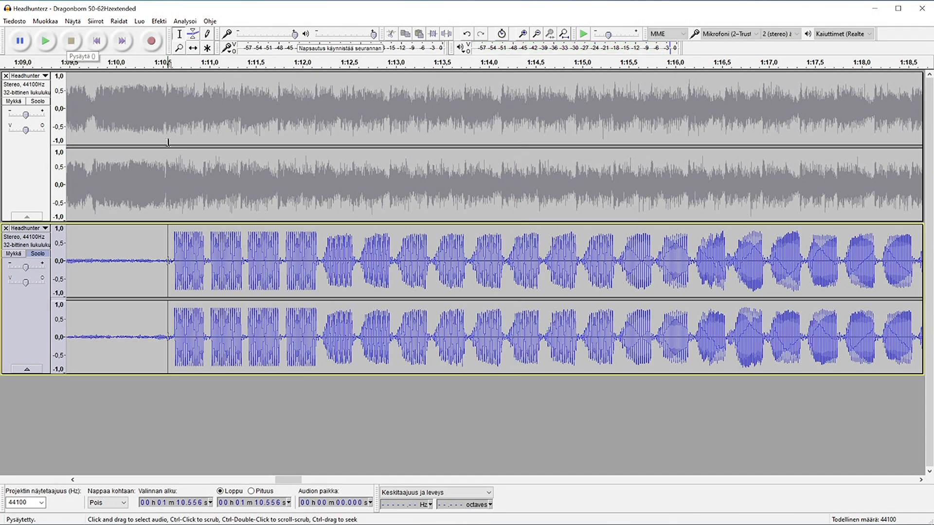
pyautogui.click(324, 269)
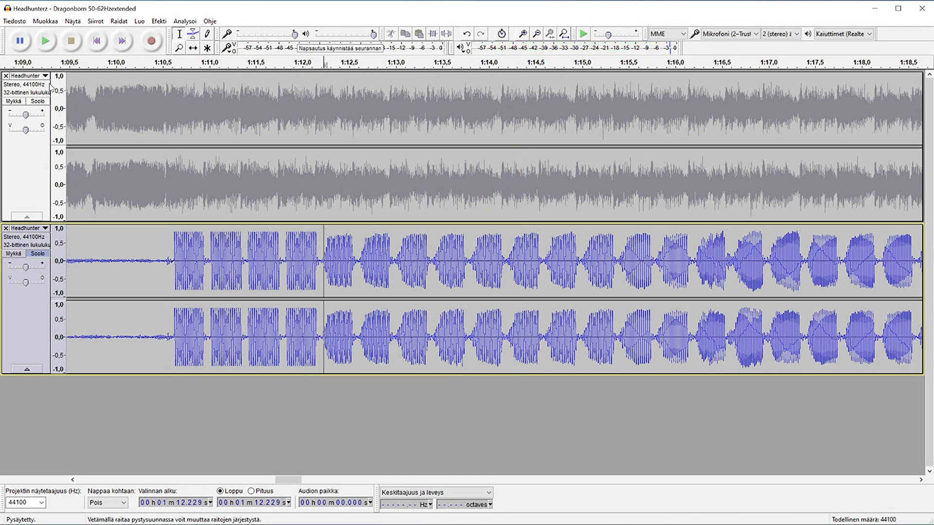
# - Turn off solo on the lower bass track, play both tracks repeatedly from about 1:12.190 and stop playback
pyautogui.click(44, 253)
pyautogui.click(320, 254)
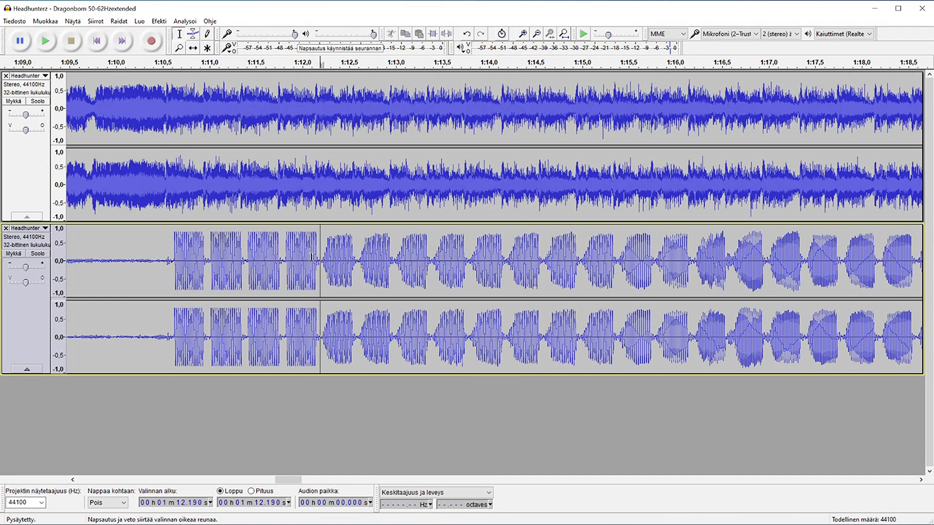
pyautogui.click(47, 42)
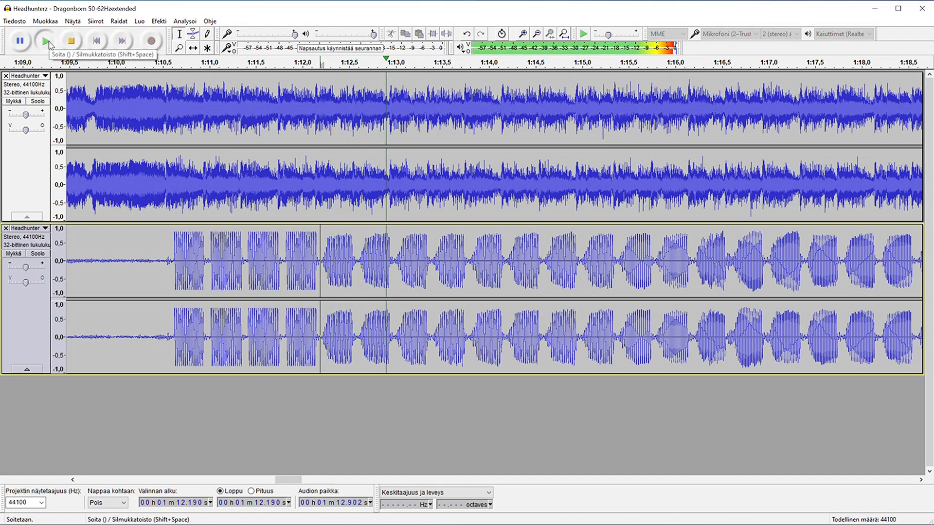
pyautogui.click(46, 42)
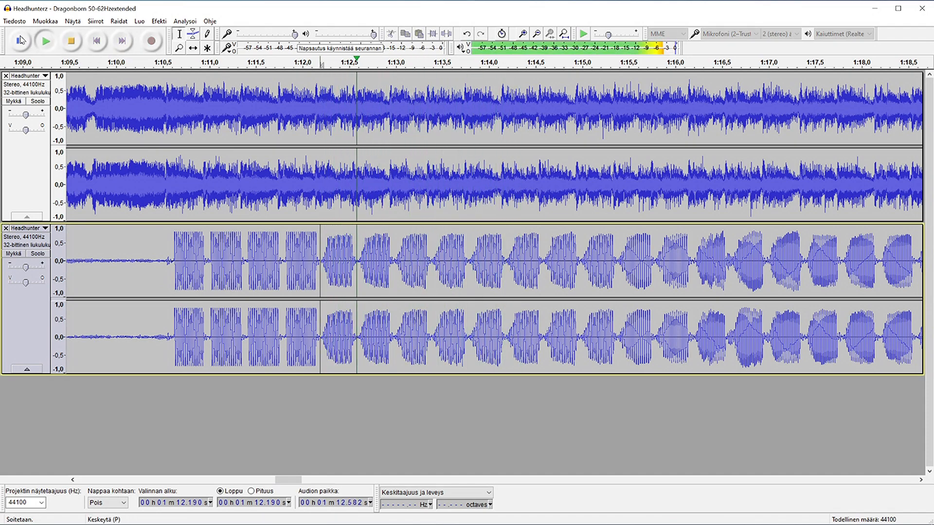
pyautogui.click(46, 42)
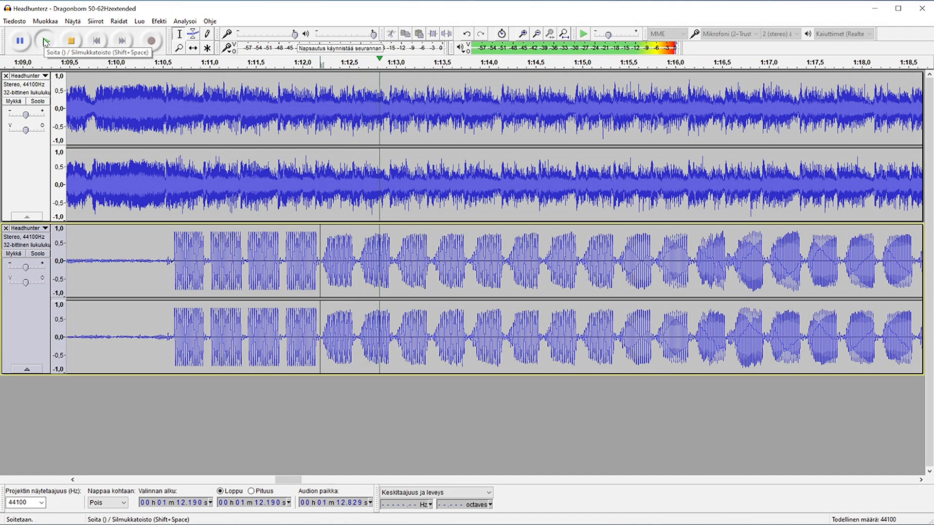
pyautogui.click(68, 42)
# - Replace the fifth bass pulse, about 1:12.226 to 1:12.561, with a generated sine tone at amplitude 0.8
pyautogui.click(340, 282)
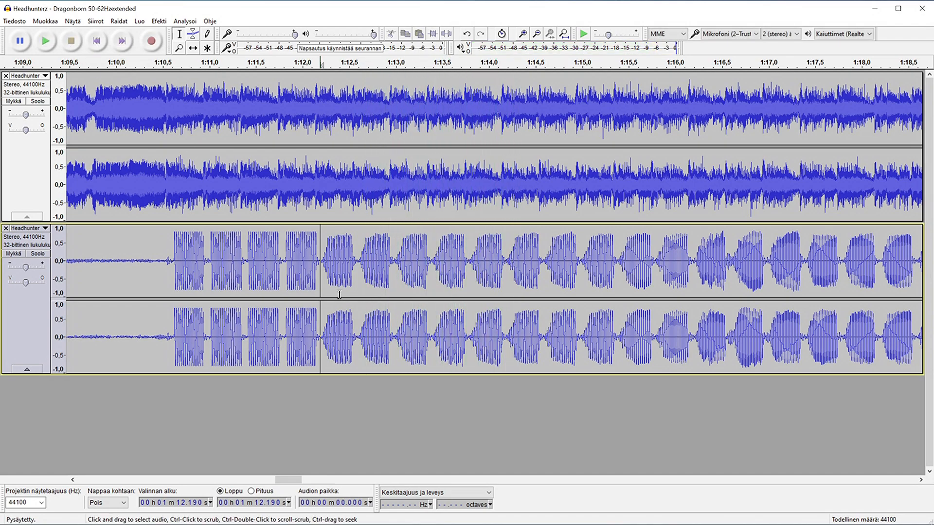
pyautogui.moveTo(322, 280); pyautogui.dragTo(356, 284)
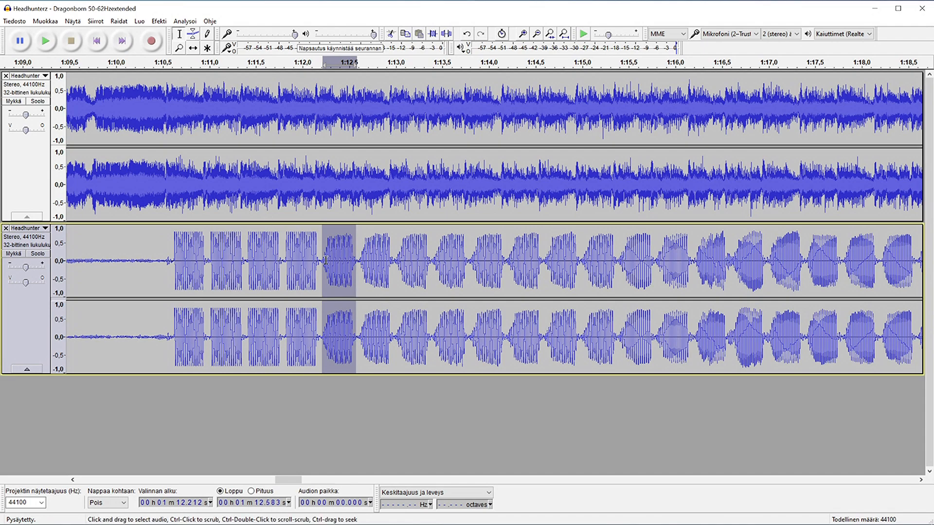
pyautogui.click(522, 35)
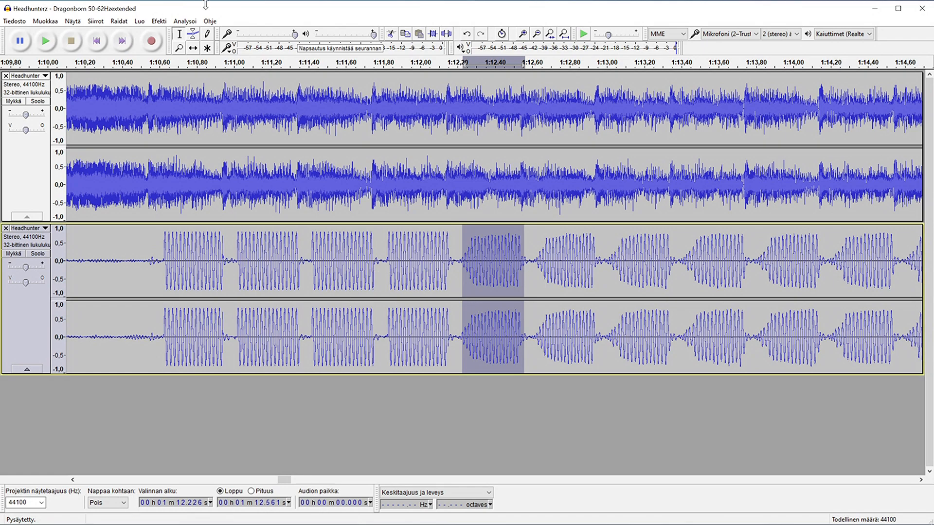
pyautogui.click(159, 20)
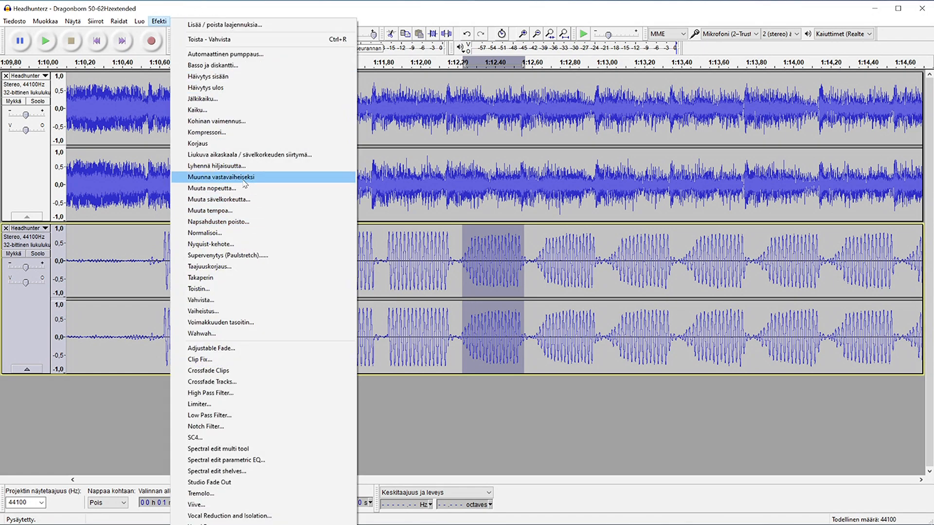
pyautogui.moveTo(139, 21)
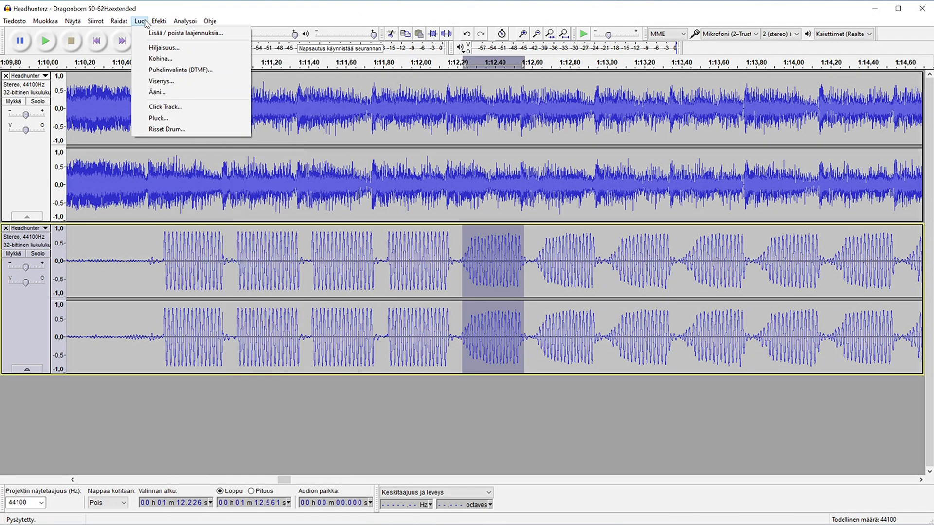
pyautogui.click(178, 93)
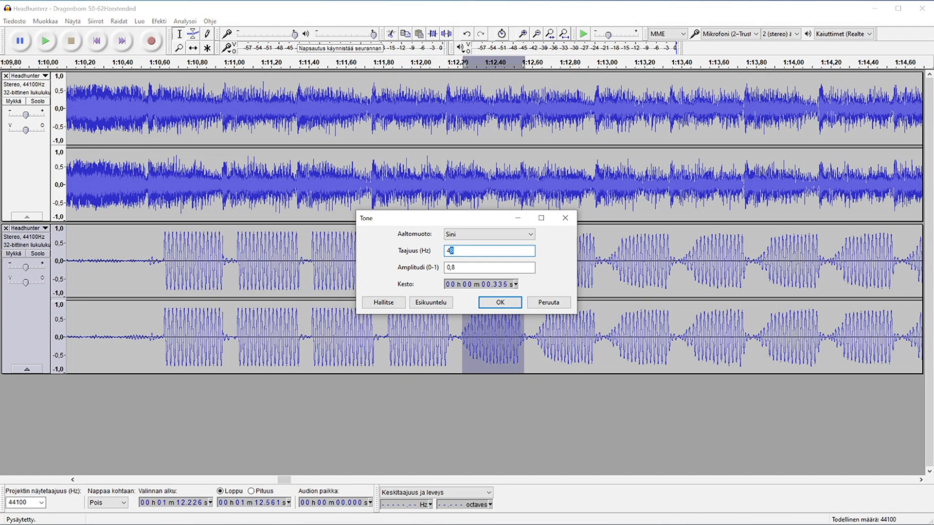
pyautogui.click(489, 309)
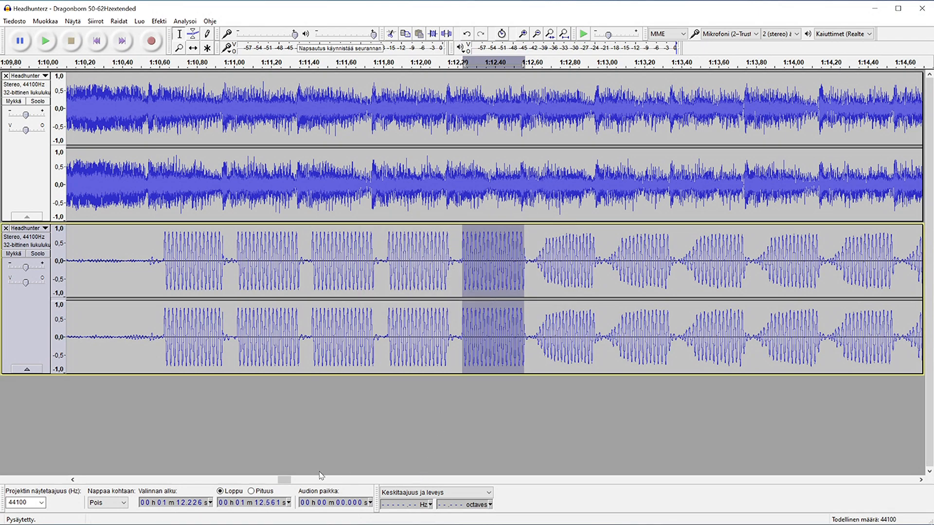
# - Replace the sixth bass pulse, about 1:12.626 to 1:12.940, with a sine tone using the same tone settings
pyautogui.moveTo(290, 481); pyautogui.dragTo(296, 480)
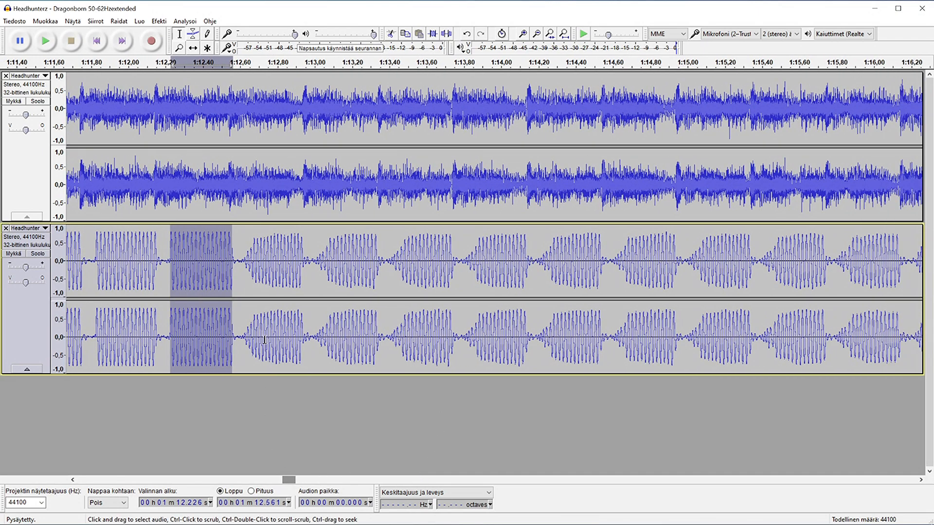
pyautogui.moveTo(244, 268); pyautogui.dragTo(301, 272)
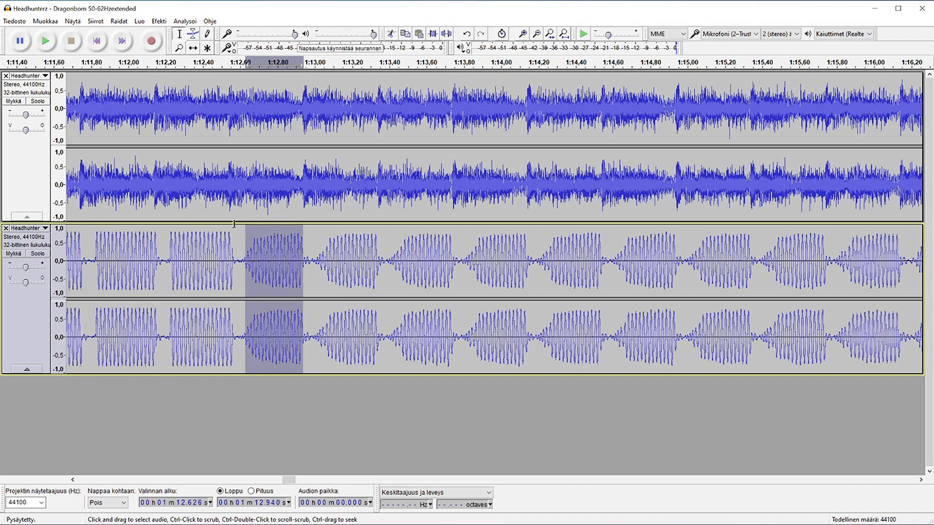
pyautogui.click(162, 23)
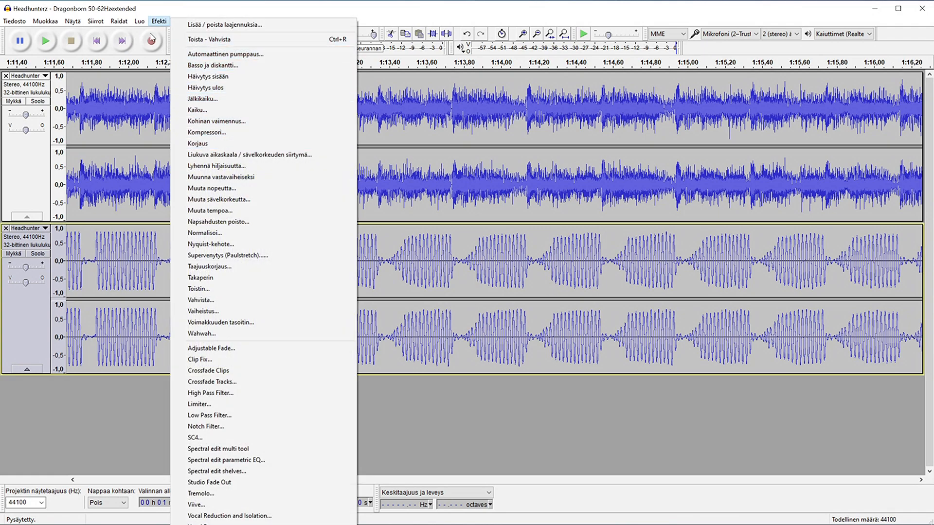
pyautogui.moveTo(139, 20)
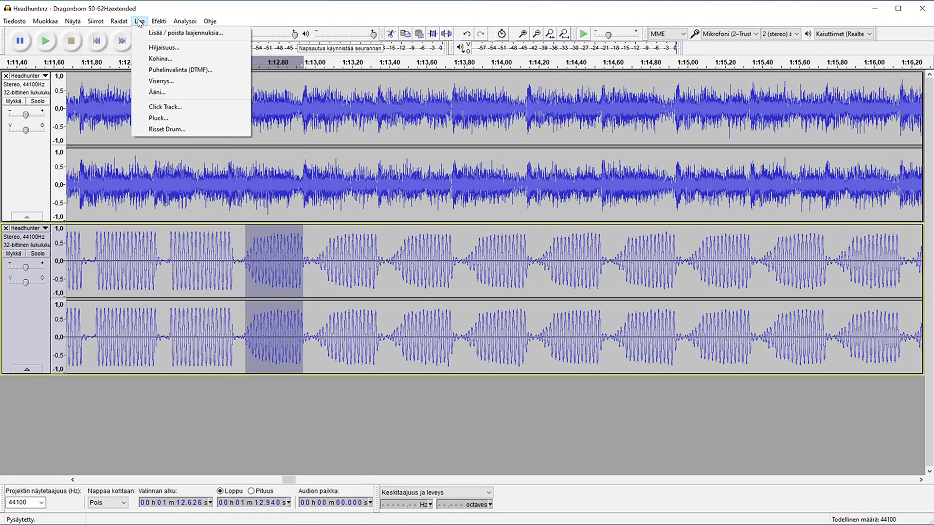
pyautogui.click(179, 93)
pyautogui.click(493, 303)
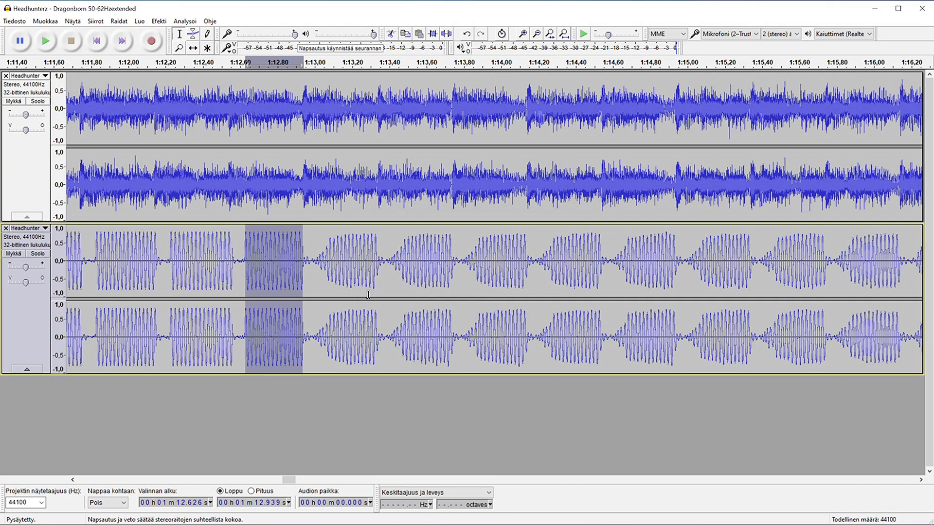
# - Play both tracks from about 1:11.913, play them again from about 1:12.981 and stop playback
pyautogui.click(112, 270)
pyautogui.click(45, 41)
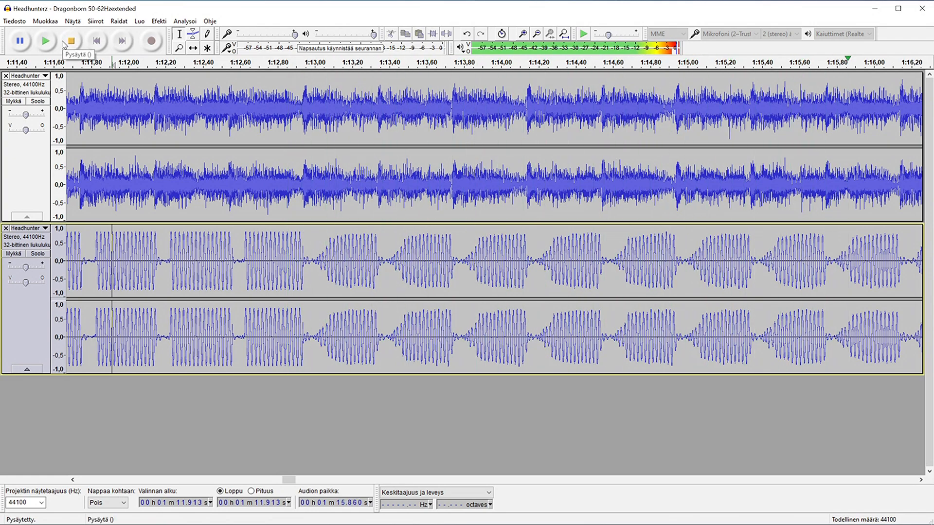
pyautogui.click(66, 44)
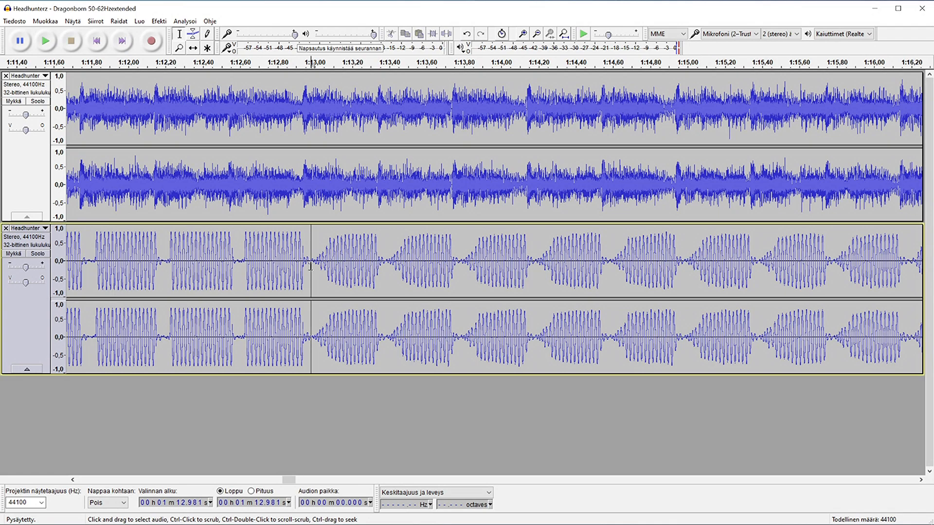
pyautogui.click(44, 46)
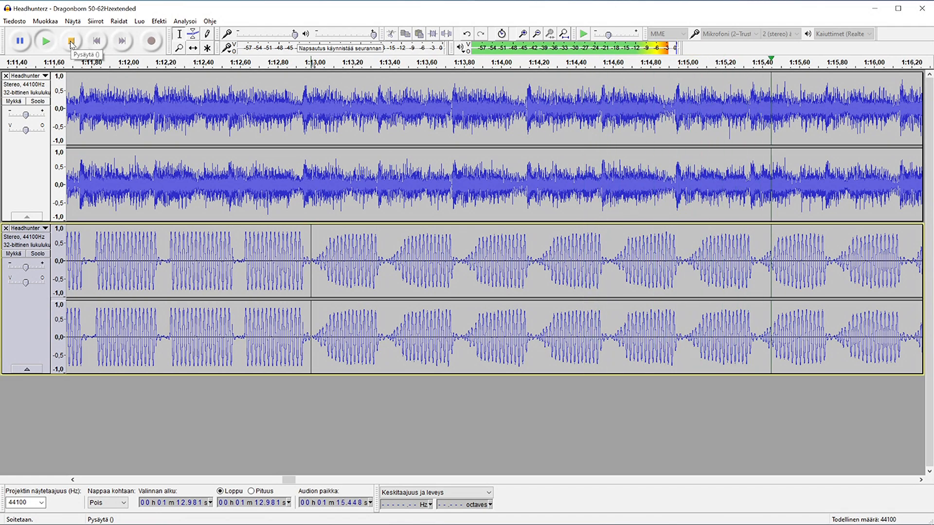
pyautogui.press('space')
# - Mark the next six bass pulses, about 1:12.989 to 1:15.378, play both tracks repeatedly from 1:12.989 and stop playback
pyautogui.moveTo(759, 261); pyautogui.dragTo(315, 274)
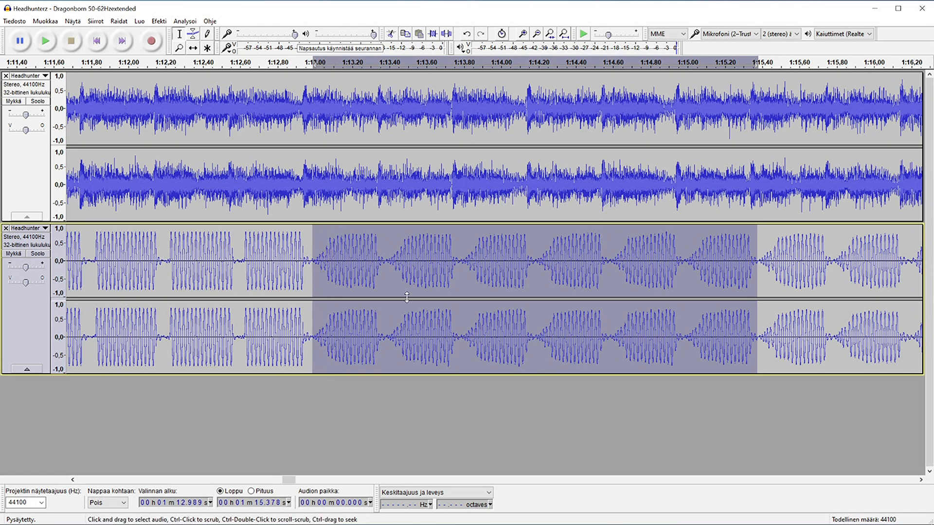
pyautogui.click(767, 269)
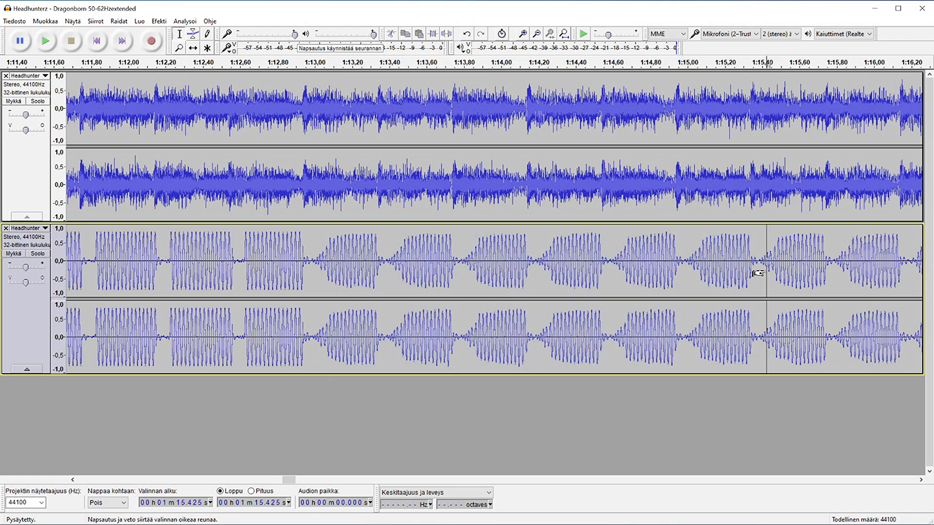
pyautogui.click(46, 40)
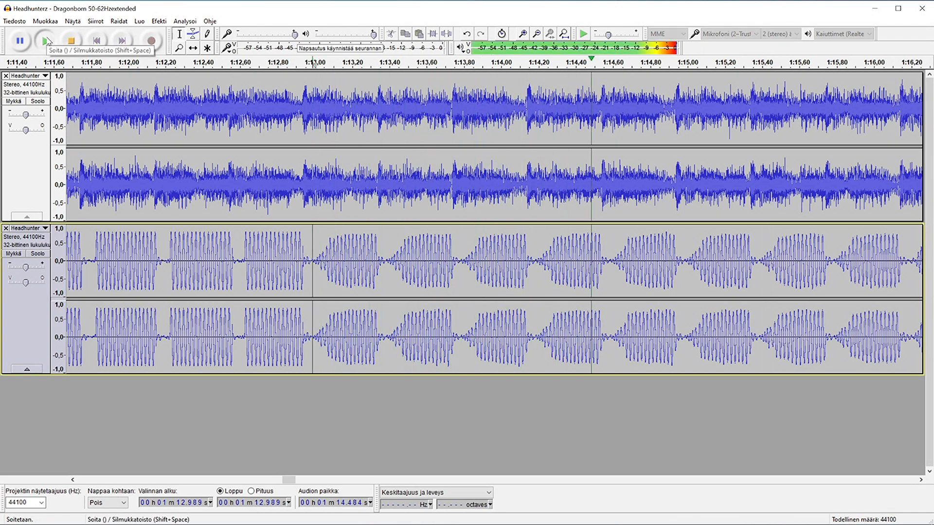
pyautogui.click(46, 41)
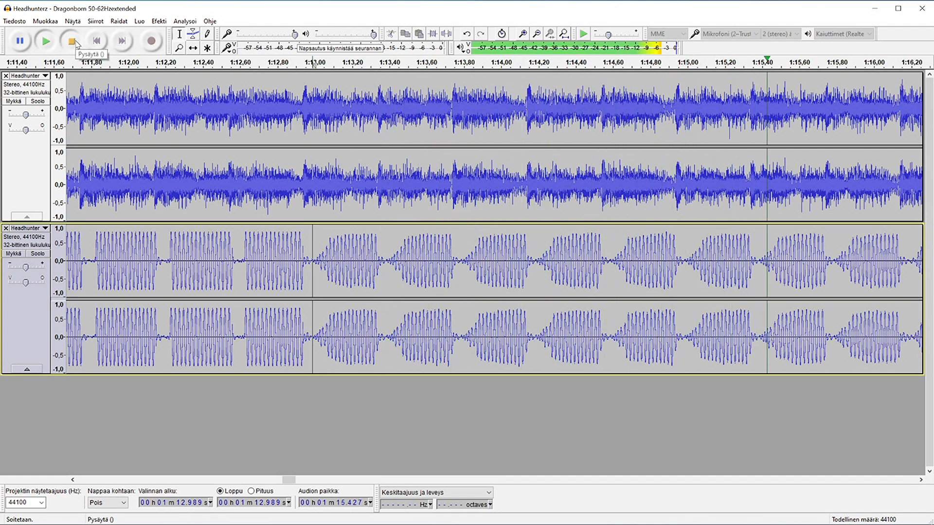
pyautogui.click(73, 41)
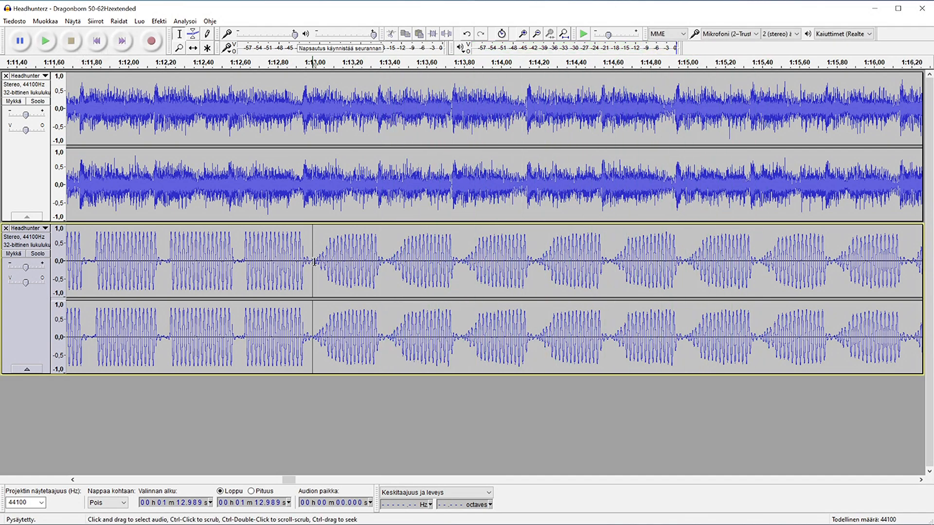
# - Replace the seventh bass pulse, about 1:13.021 to 1:13.343, with a 50 Hz sine tone at amplitude 0.8
pyautogui.click(329, 262)
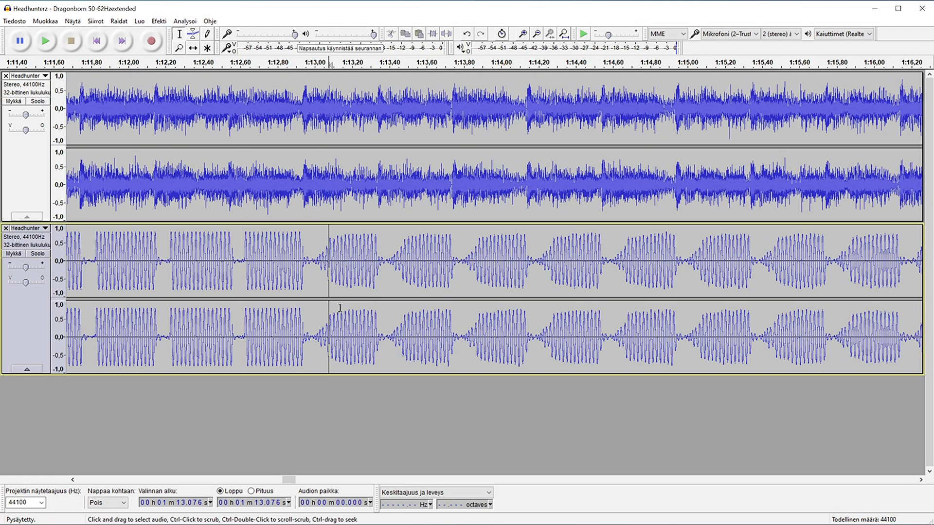
pyautogui.moveTo(317, 266); pyautogui.dragTo(376, 272)
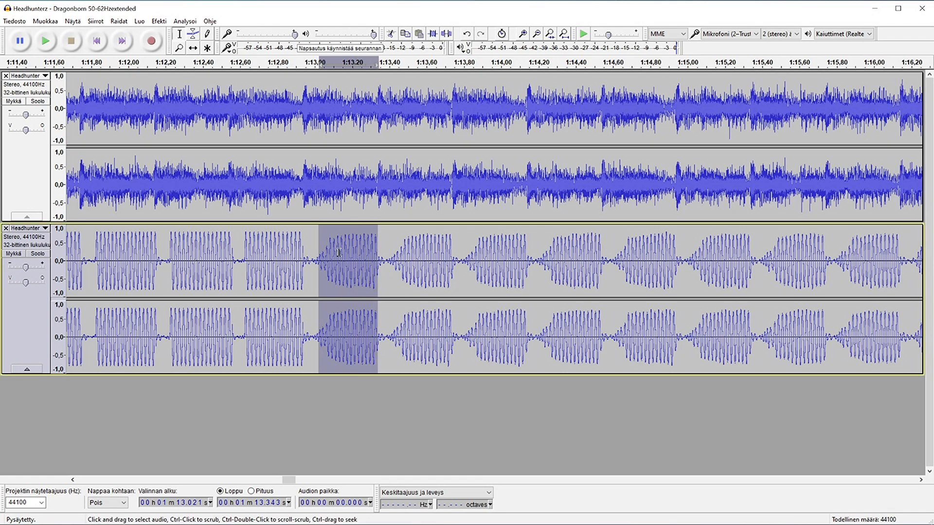
pyautogui.click(143, 21)
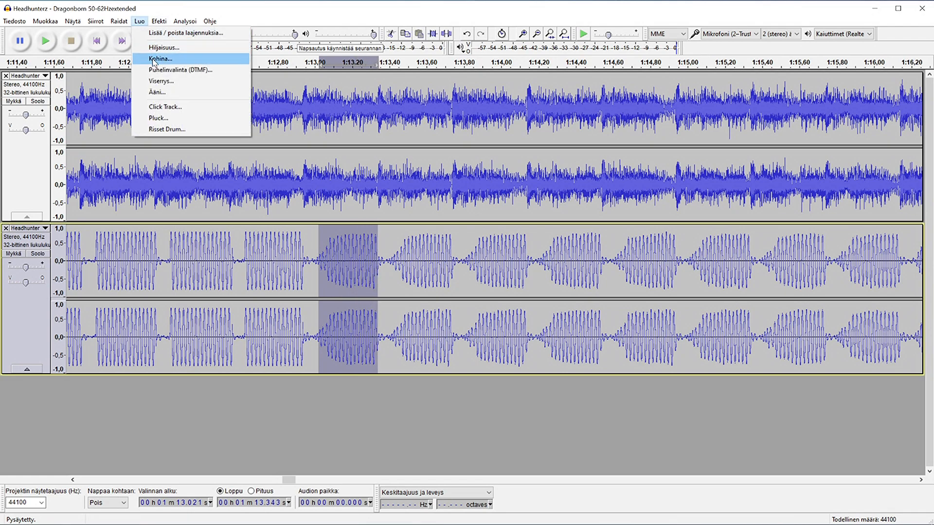
pyautogui.click(161, 92)
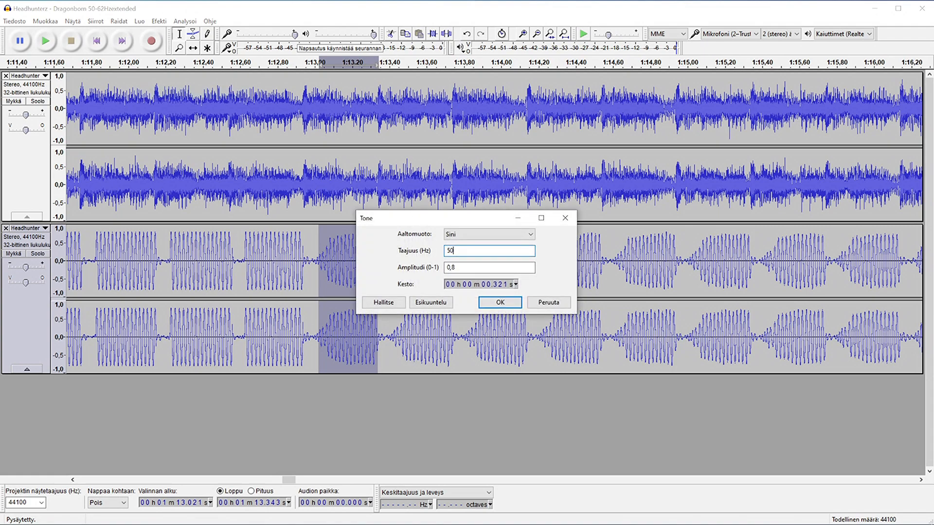
pyautogui.click(497, 304)
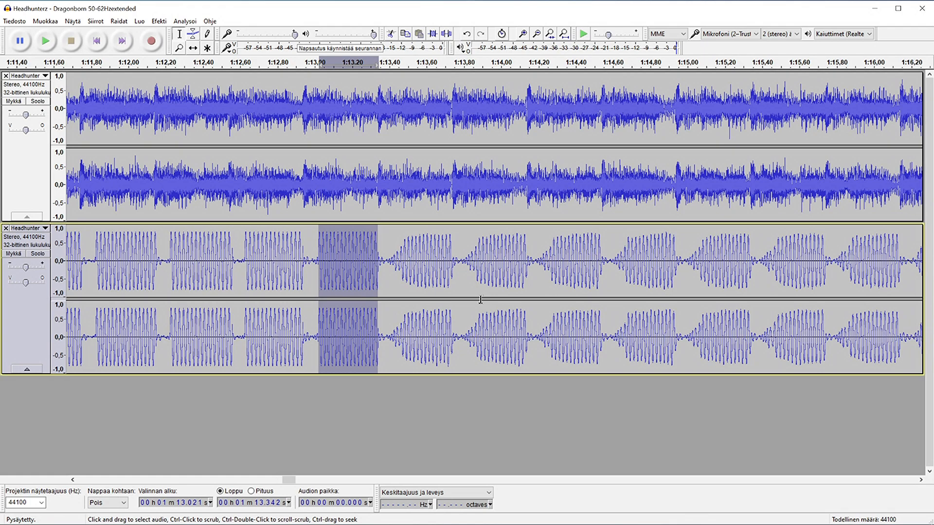
# - Replace the eighth bass pulse, about 1:13.422 to 1:13.746, with a 50 Hz sine tone at amplitude 0.8
pyautogui.moveTo(393, 275); pyautogui.dragTo(453, 276)
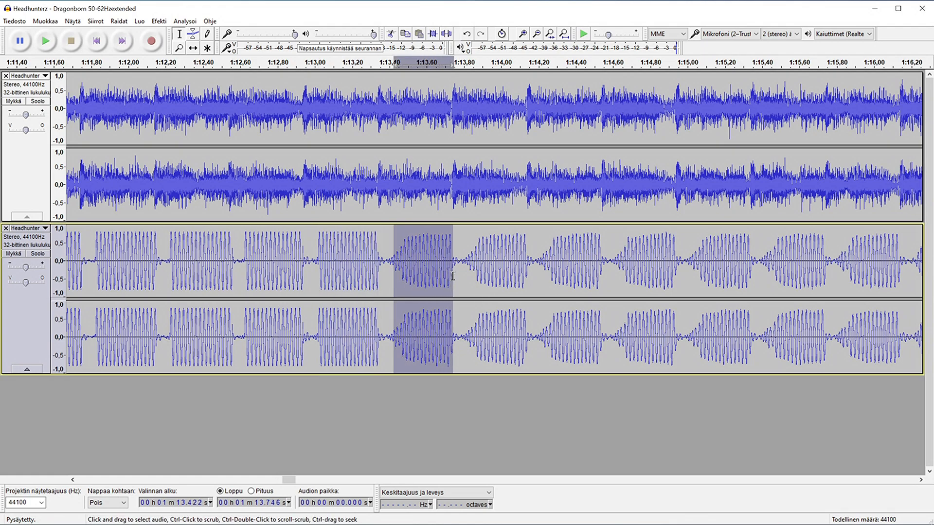
pyautogui.click(168, 21)
pyautogui.moveTo(139, 21)
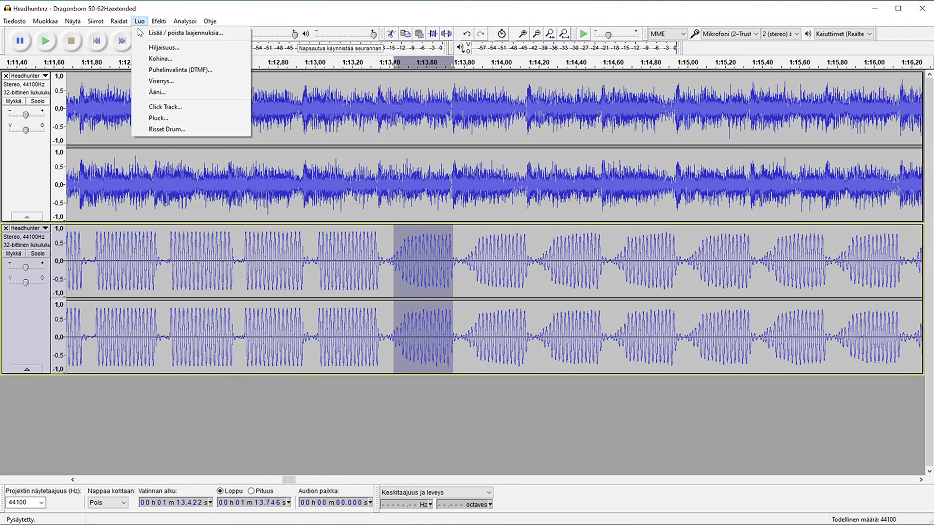
pyautogui.click(165, 92)
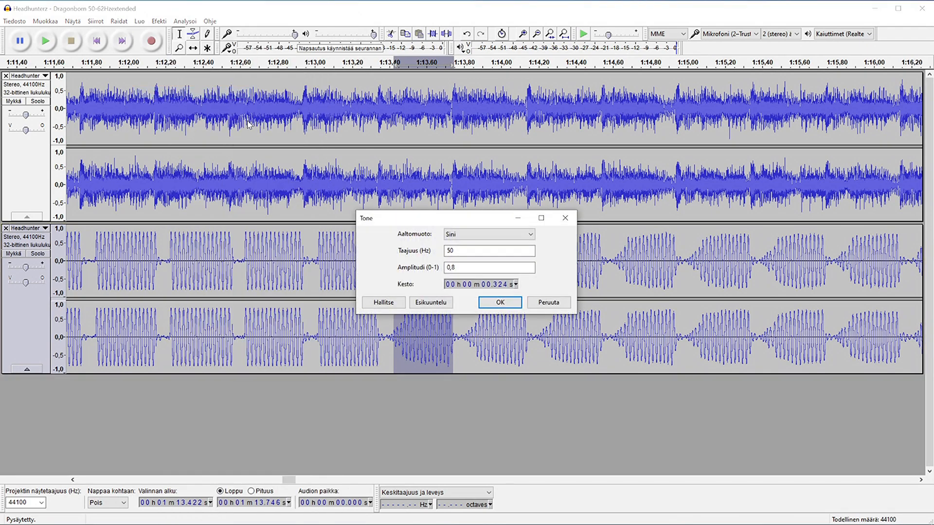
pyautogui.click(490, 303)
# - Replace the ninth bass pulse, about 1:13.823 to 1:14.141, with a 50 Hz sine tone at amplitude 0.8
pyautogui.click(474, 270)
pyautogui.moveTo(469, 268); pyautogui.dragTo(527, 277)
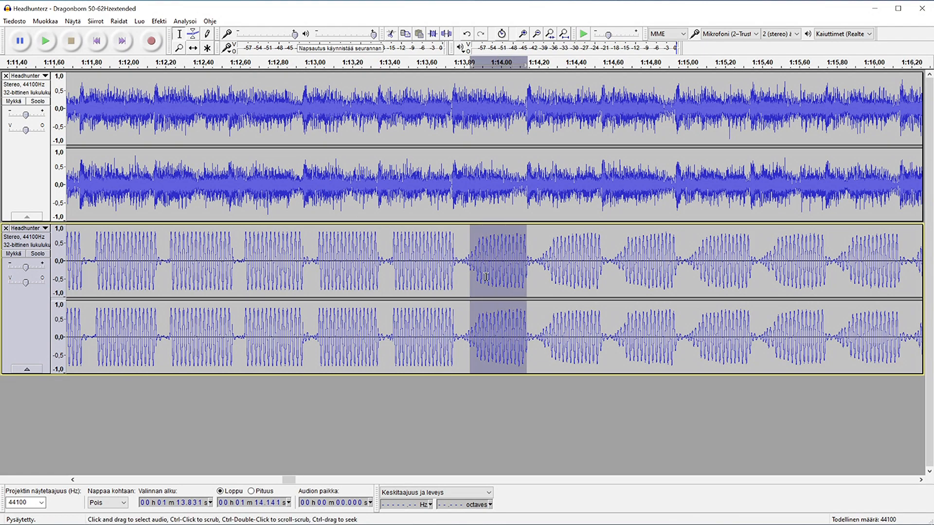
pyautogui.moveTo(476, 272); pyautogui.dragTo(474, 272)
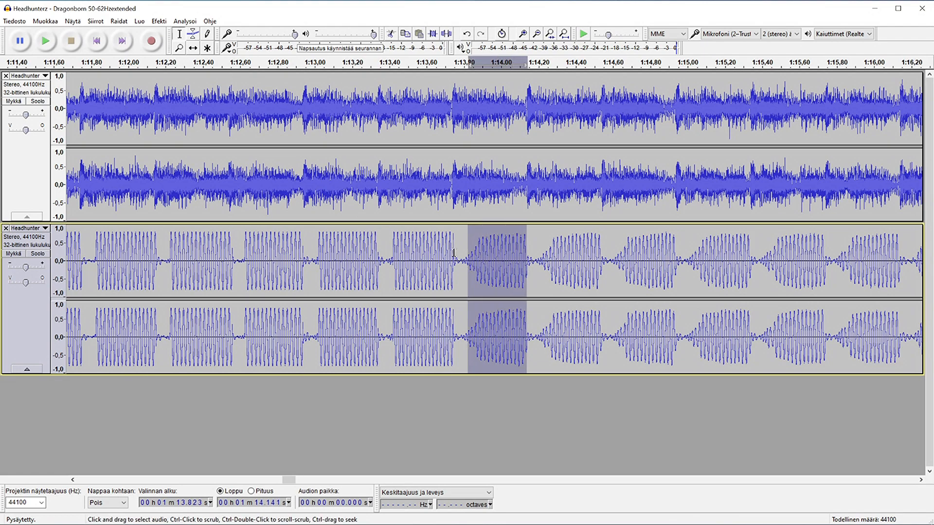
pyautogui.click(160, 22)
pyautogui.moveTo(140, 21)
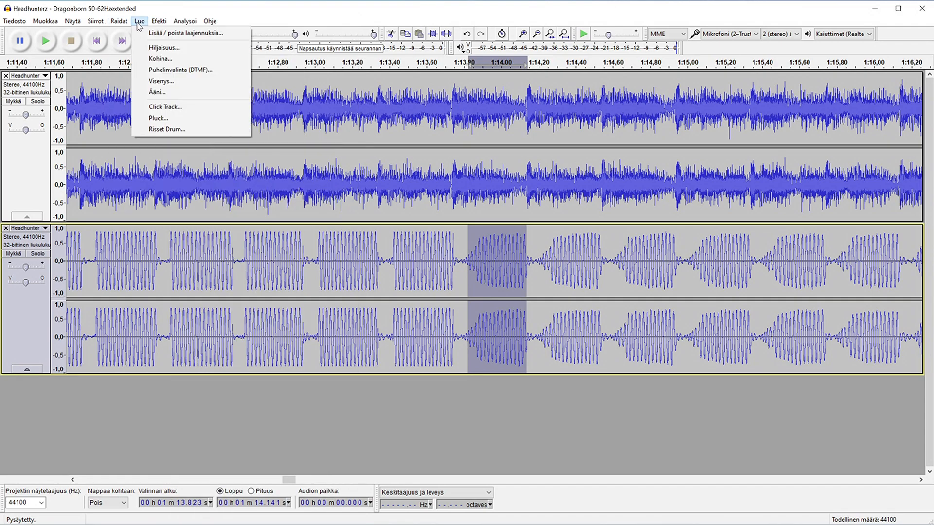
pyautogui.click(174, 96)
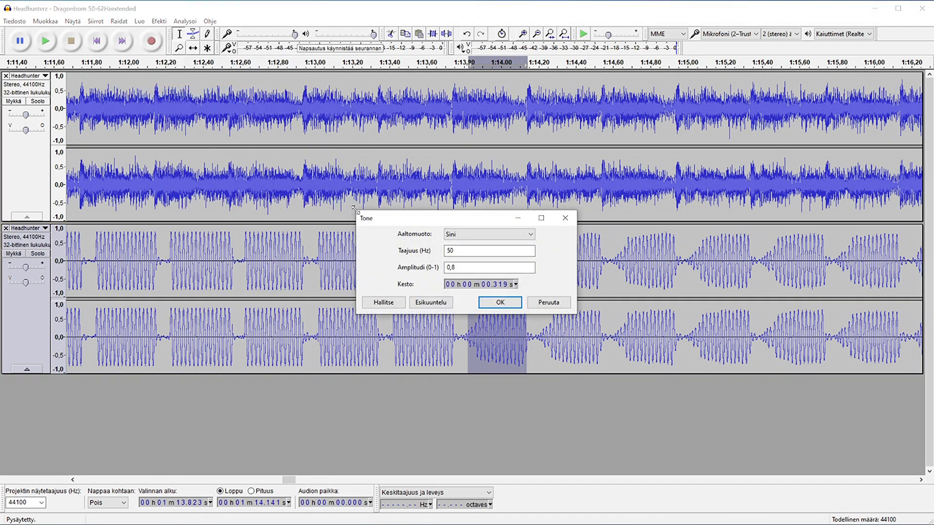
pyautogui.click(500, 303)
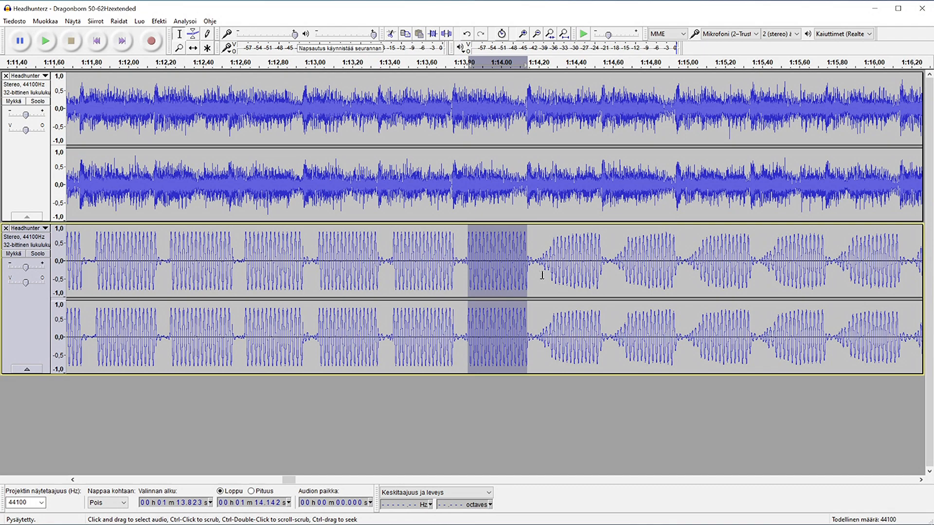
# - Replace the tenth bass pulse, about 1:14.212 to 1:14.539, with a 50 Hz sine tone at amplitude 0.8
pyautogui.moveTo(540, 275); pyautogui.dragTo(602, 279)
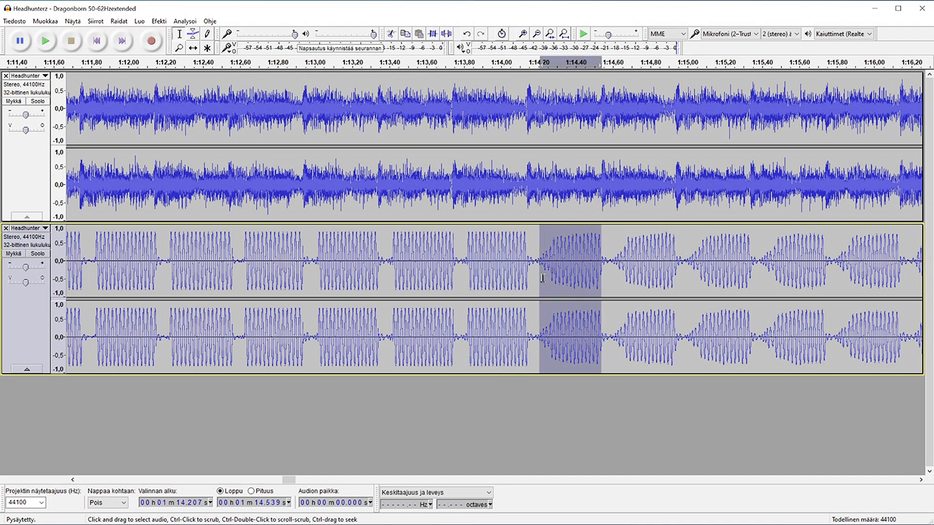
pyautogui.moveTo(540, 278); pyautogui.dragTo(545, 279)
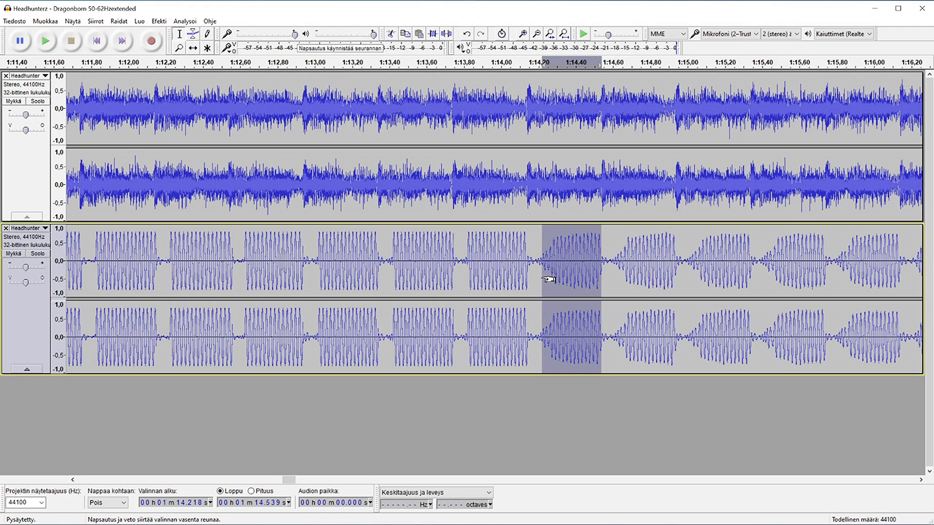
pyautogui.click(157, 22)
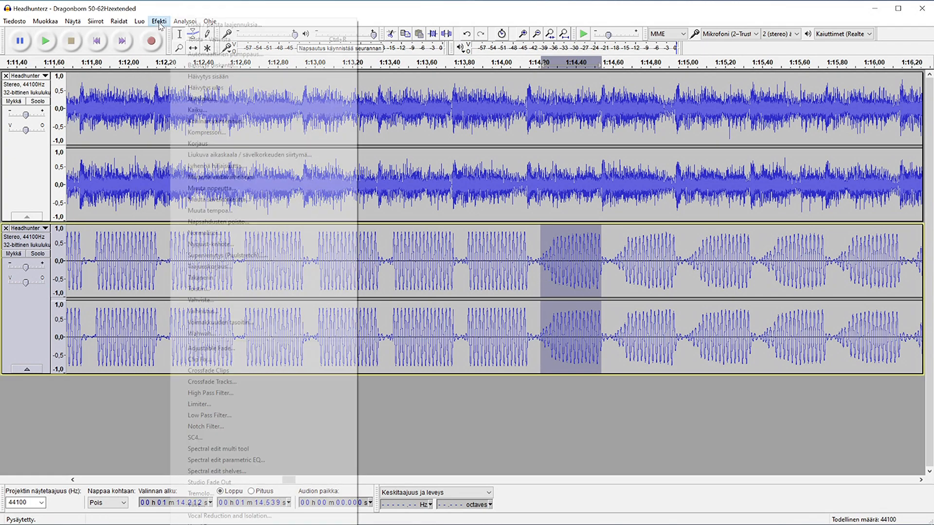
pyautogui.moveTo(139, 22)
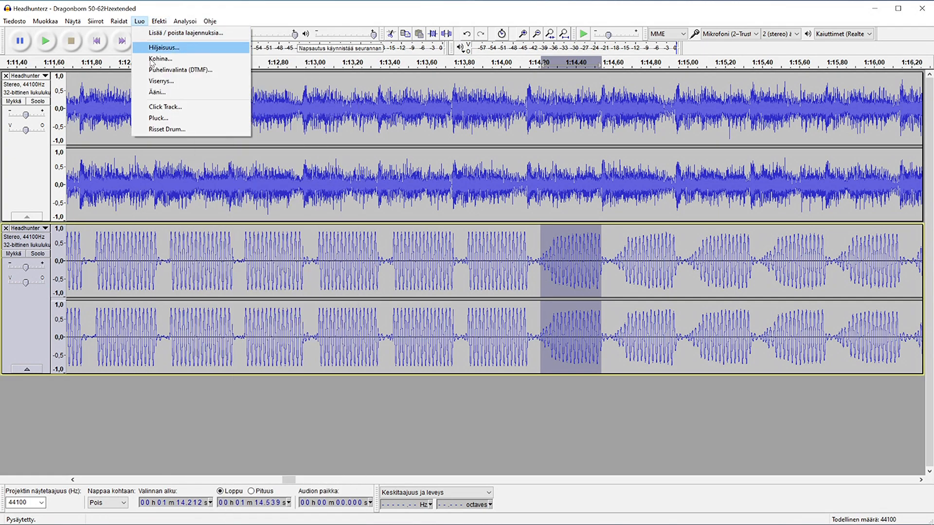
pyautogui.click(164, 93)
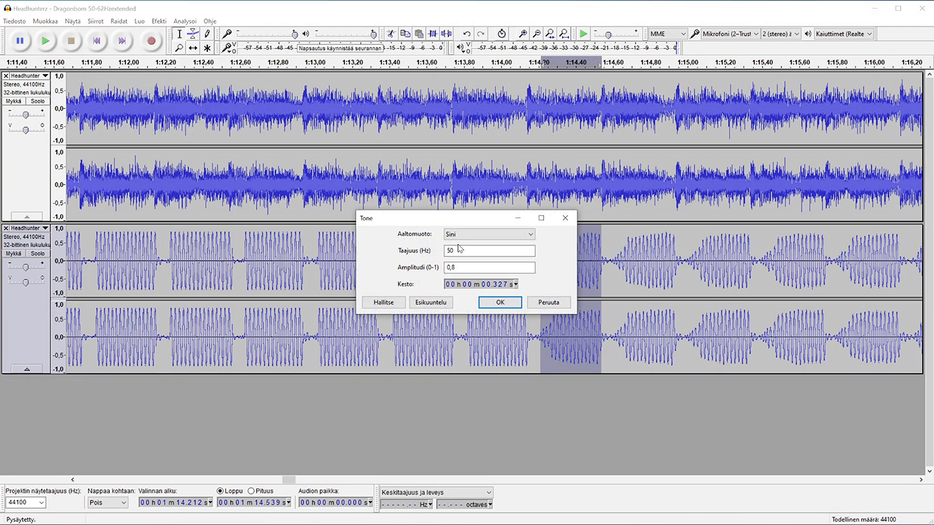
pyautogui.click(490, 303)
# - Play both tracks from about 1:13.182, play them again from about 1:13.569 and stop playback
pyautogui.click(350, 269)
pyautogui.click(44, 43)
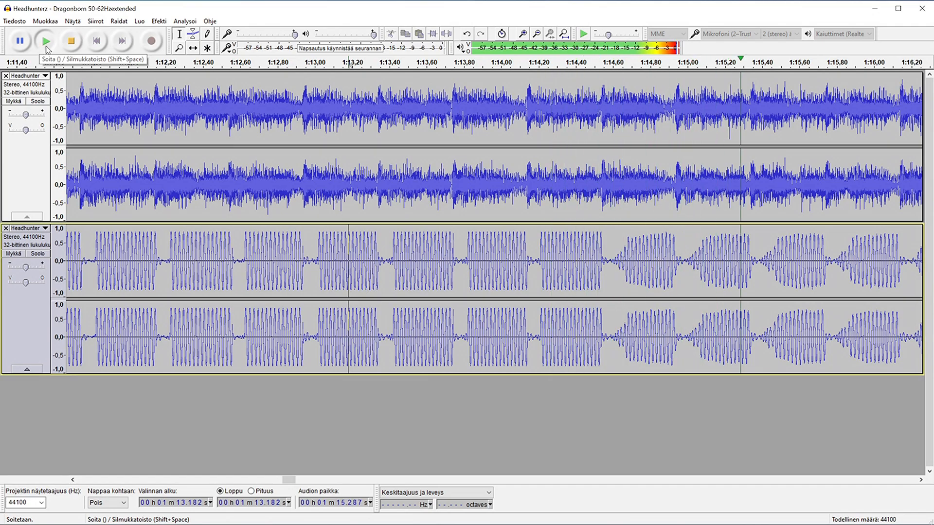
pyautogui.click(70, 44)
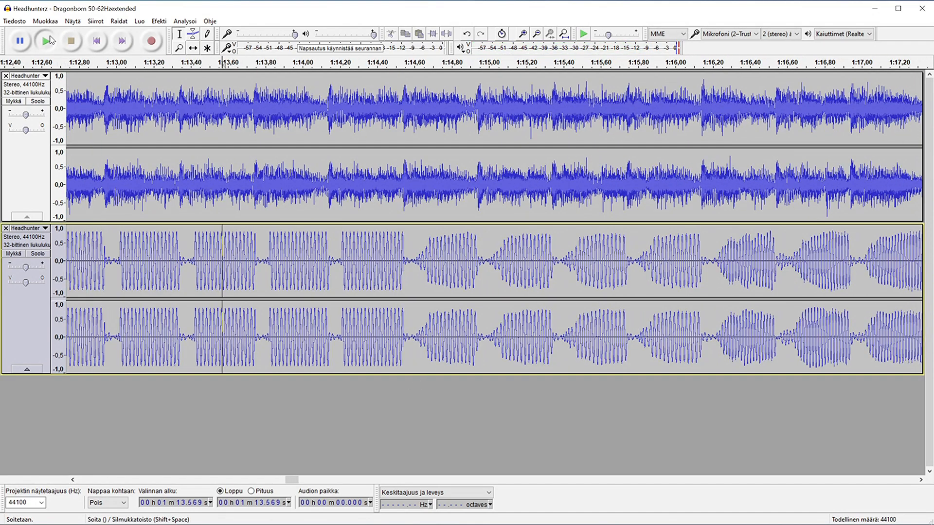
pyautogui.click(46, 43)
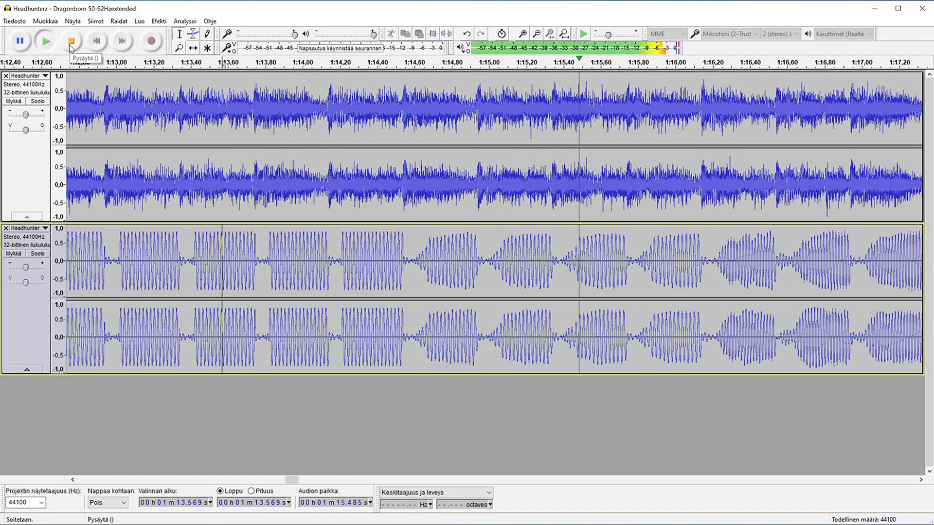
pyautogui.click(70, 43)
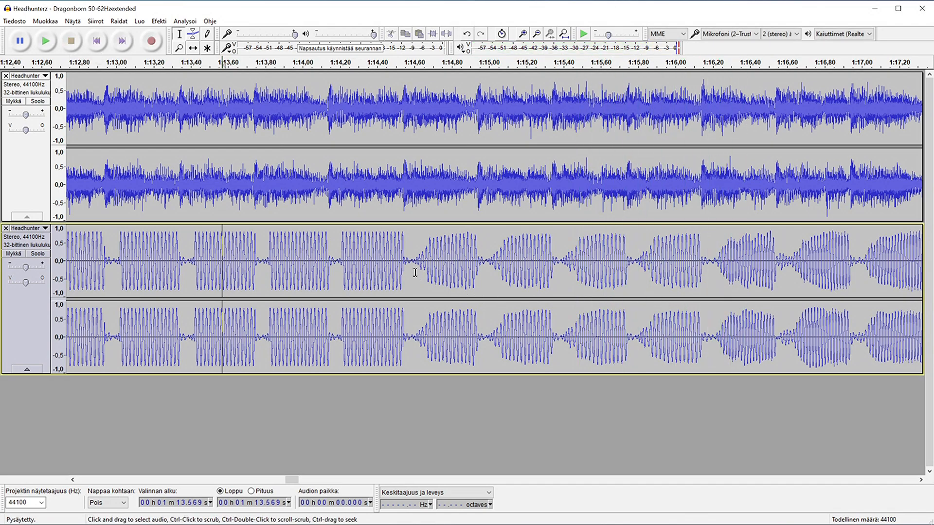
# - Replace the eleventh bass pulse, about 1:14.626 to 1:14.950, with a sine tone using the same tone settings
pyautogui.moveTo(420, 270); pyautogui.dragTo(480, 274)
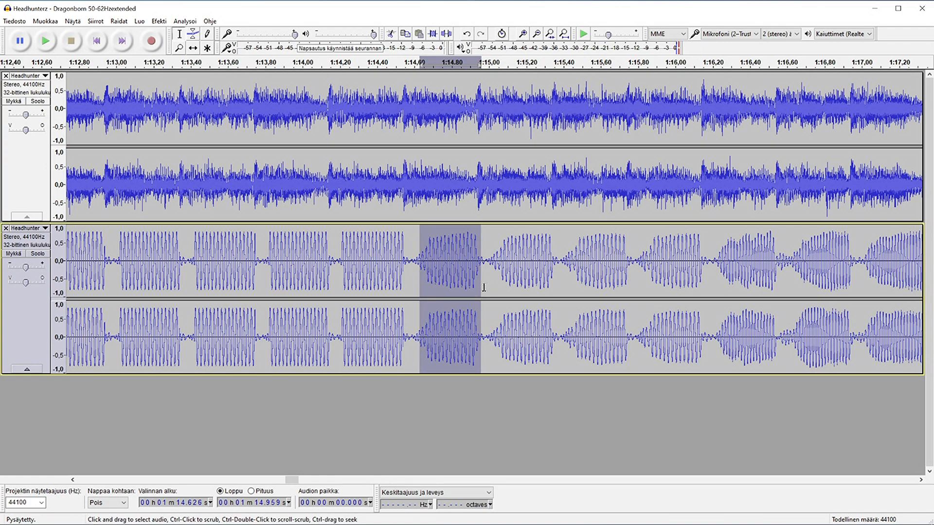
pyautogui.click(159, 21)
pyautogui.moveTo(140, 21)
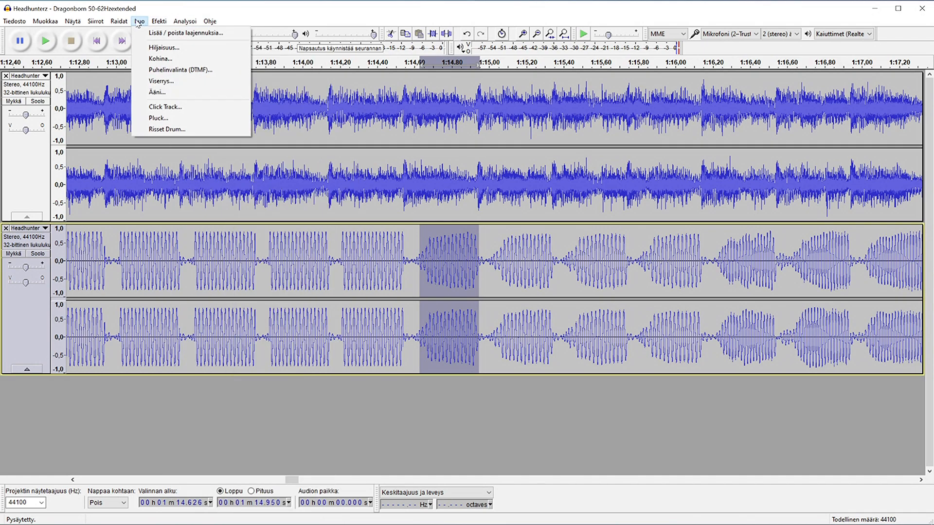
pyautogui.click(175, 92)
pyautogui.click(500, 305)
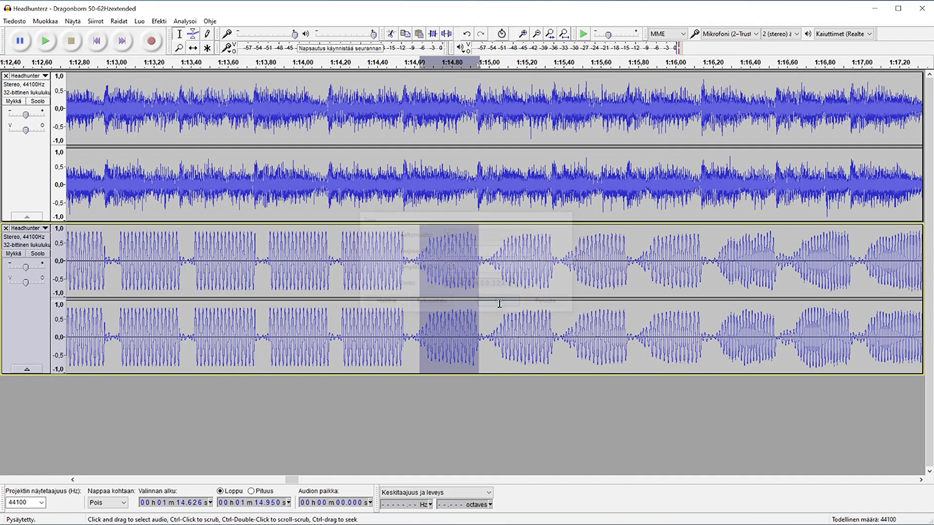
# - Replace the twelfth bass pulse, about 1:15.024 to 1:15.343, with a sine tone using the same tone settings
pyautogui.moveTo(493, 292); pyautogui.dragTo(554, 297)
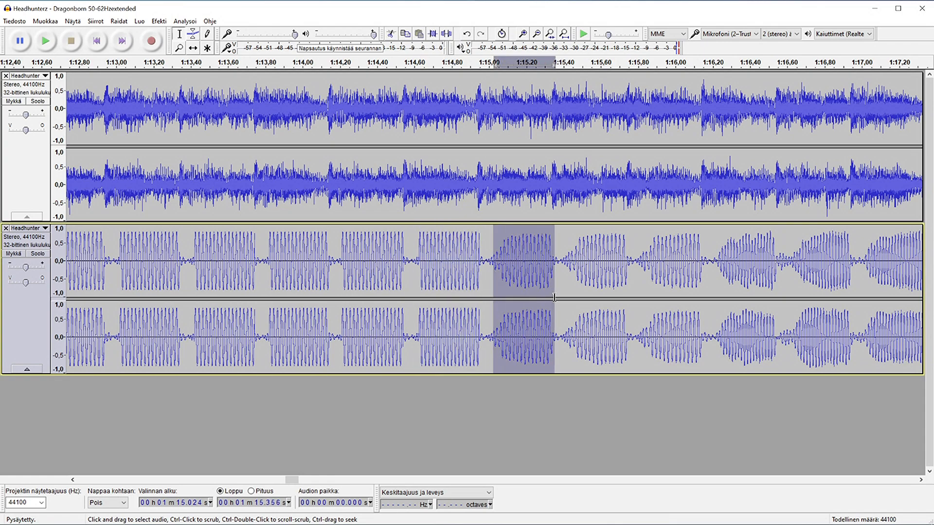
pyautogui.click(140, 22)
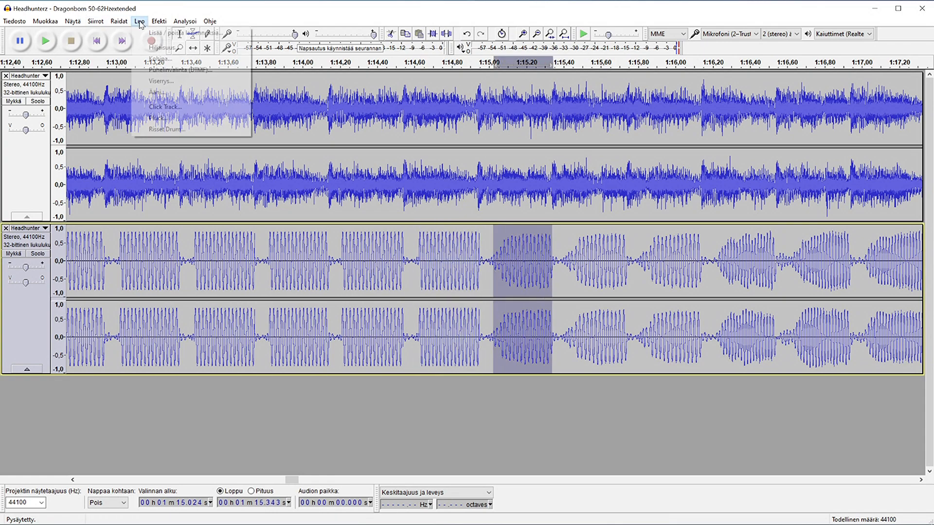
pyautogui.click(156, 92)
pyautogui.click(486, 304)
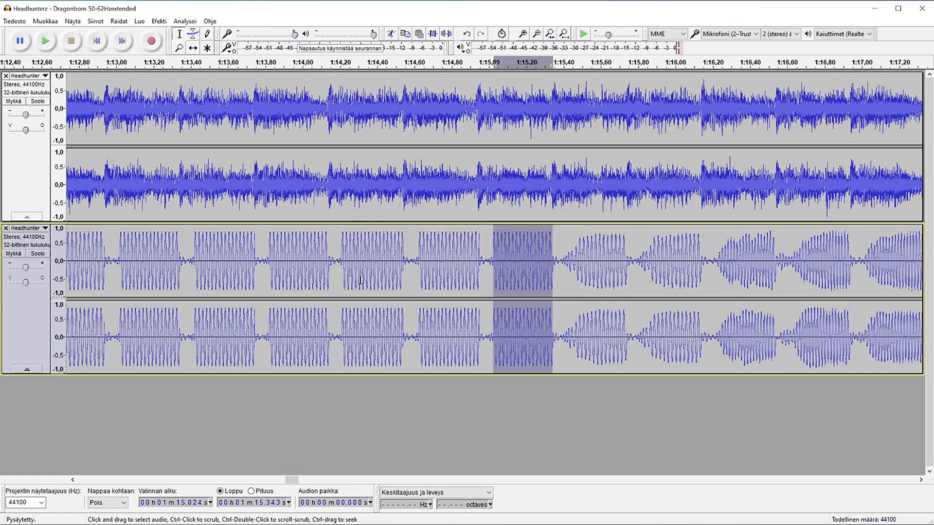
# - Play both tracks from about 1:13.651 to check the new tones and stop playback
pyautogui.click(237, 263)
pyautogui.click(46, 43)
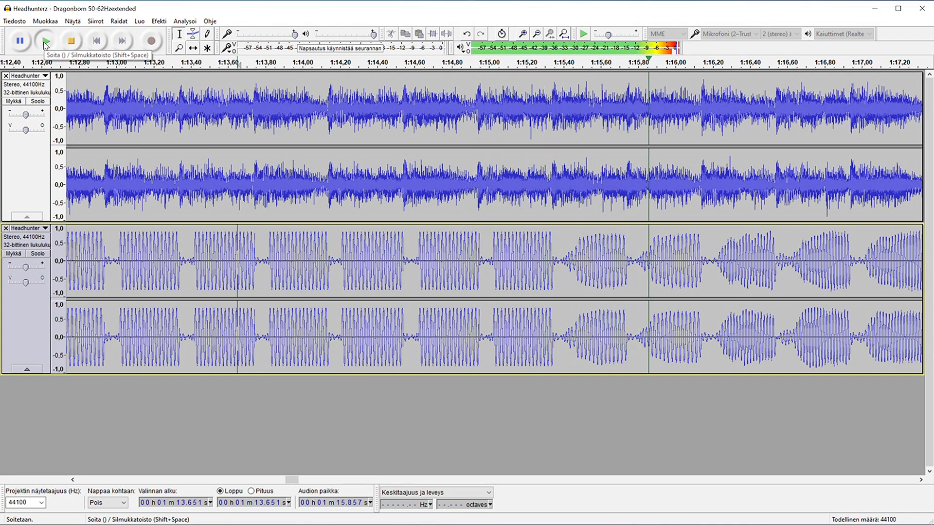
pyautogui.click(70, 43)
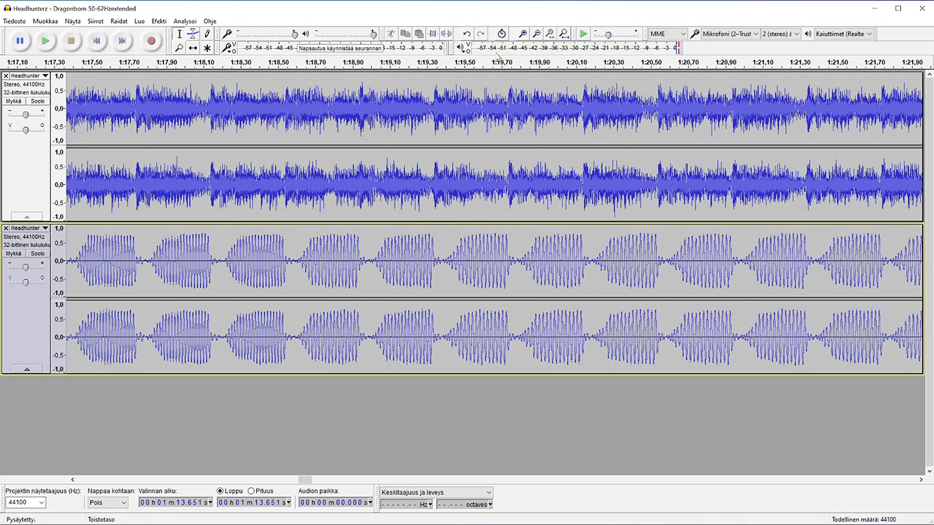
# - Play both tracks from just before the first replaced pulse, about 1:10.529, and stop playback after the last replaced one
pyautogui.click(537, 35)
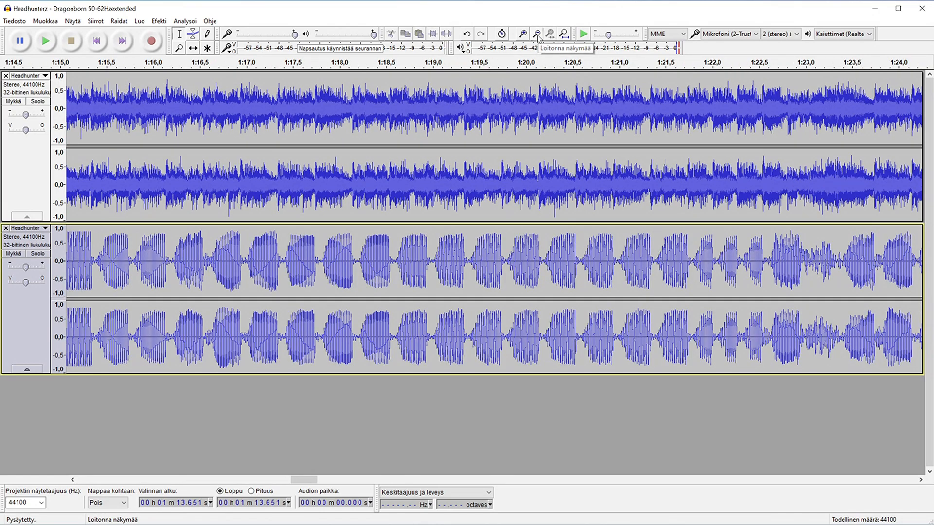
pyautogui.moveTo(305, 483); pyautogui.dragTo(289, 482)
pyautogui.click(164, 283)
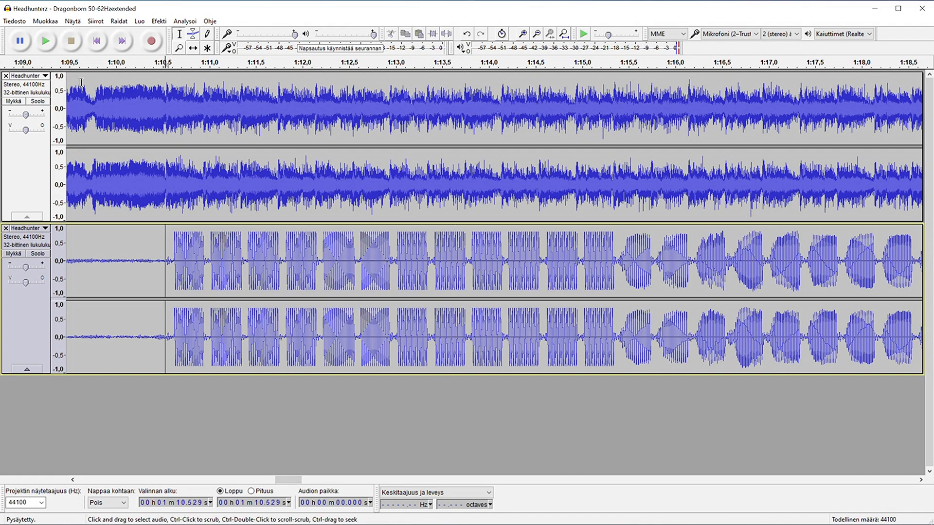
pyautogui.click(53, 47)
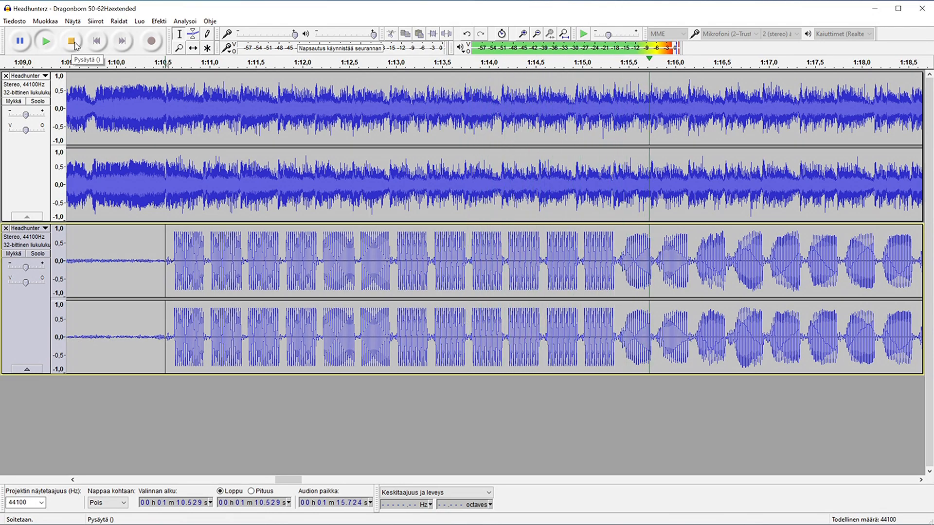
pyautogui.click(71, 42)
pyautogui.moveTo(295, 483)
pyautogui.mouseDown()
pyautogui.moveTo(308, 482)
pyautogui.moveTo(295, 481)
pyautogui.mouseUp()
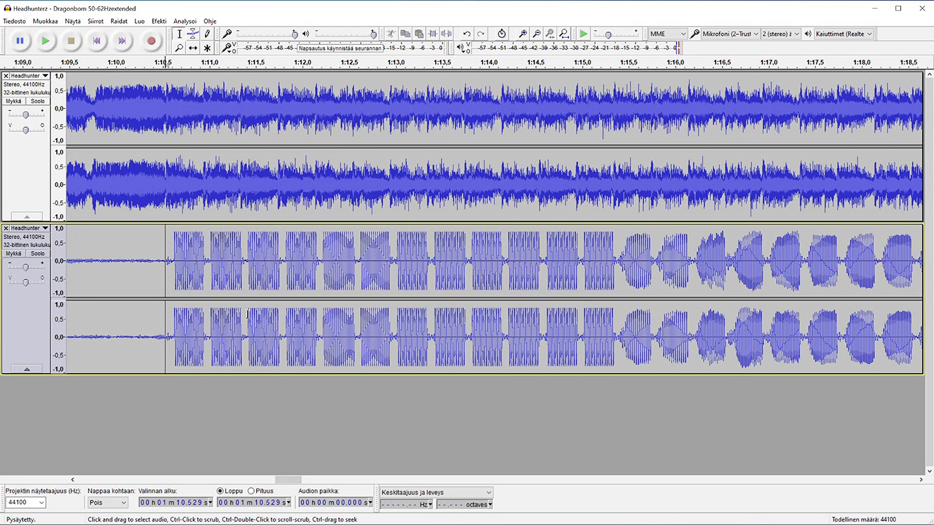
# - Solo the low-passed bass track, play it from about 1:10.507 and stop playback
pyautogui.click(163, 279)
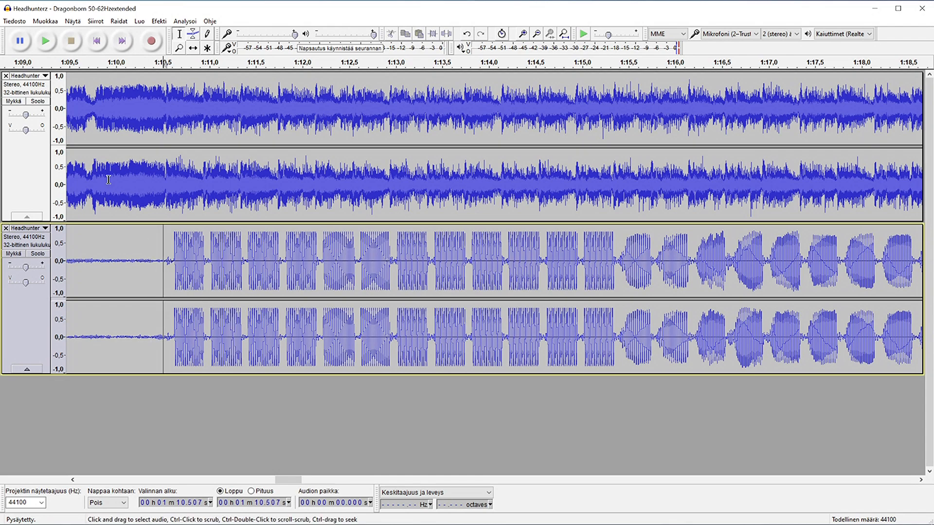
pyautogui.click(46, 255)
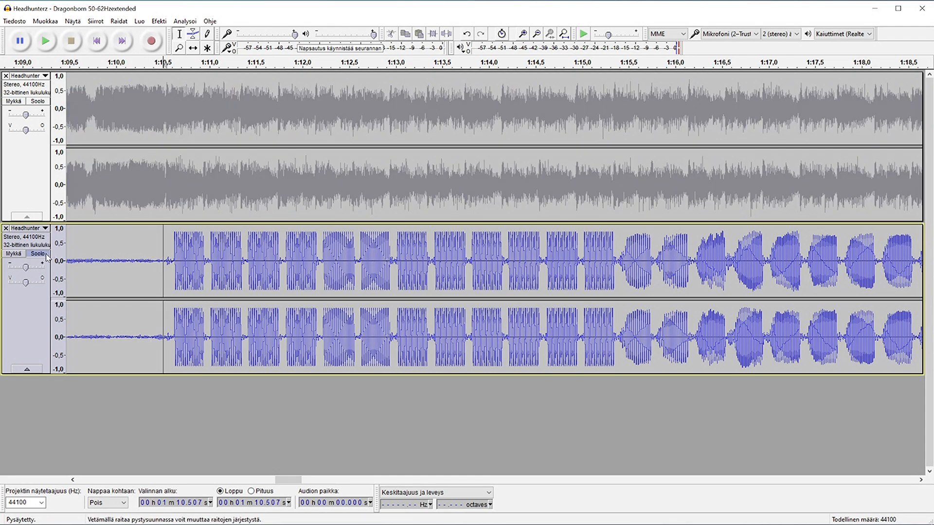
pyautogui.click(45, 42)
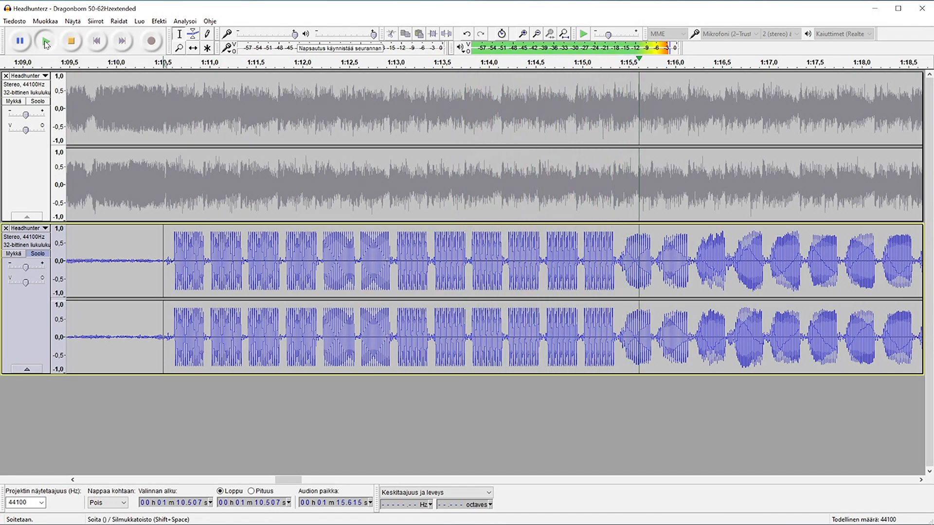
pyautogui.press('space')
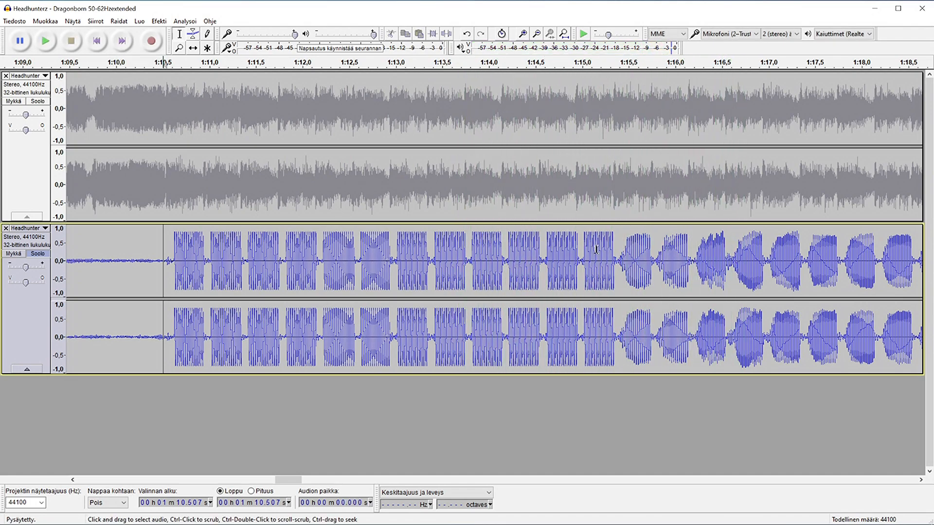
# - Apply a Low Pass Filter at 100 Hz with a 48 dB per octave rolloff to the entire low-passed bass track
pyautogui.moveTo(617, 266); pyautogui.dragTo(170, 286)
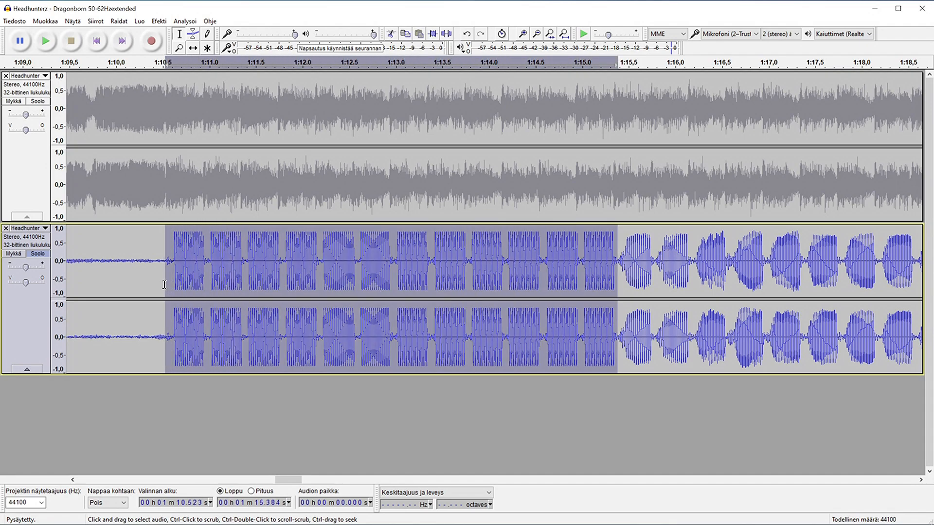
pyautogui.doubleClick(306, 281)
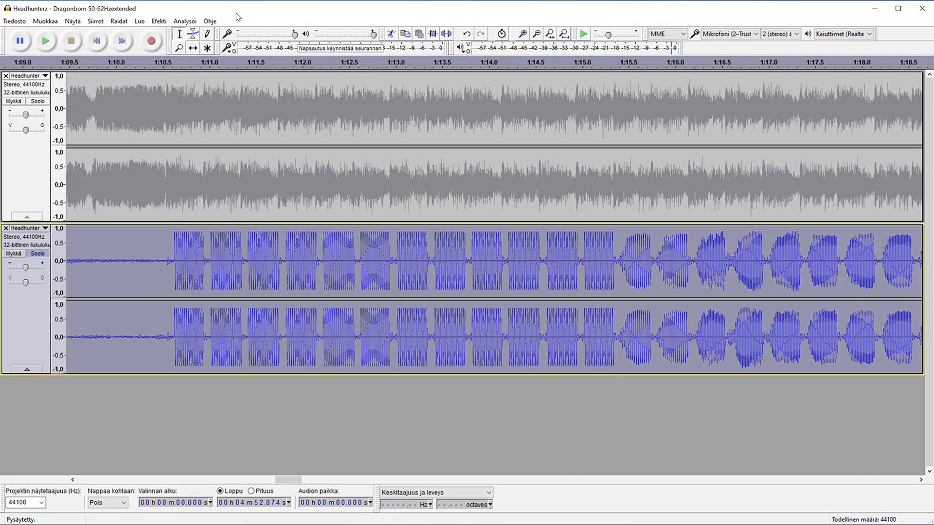
pyautogui.click(564, 34)
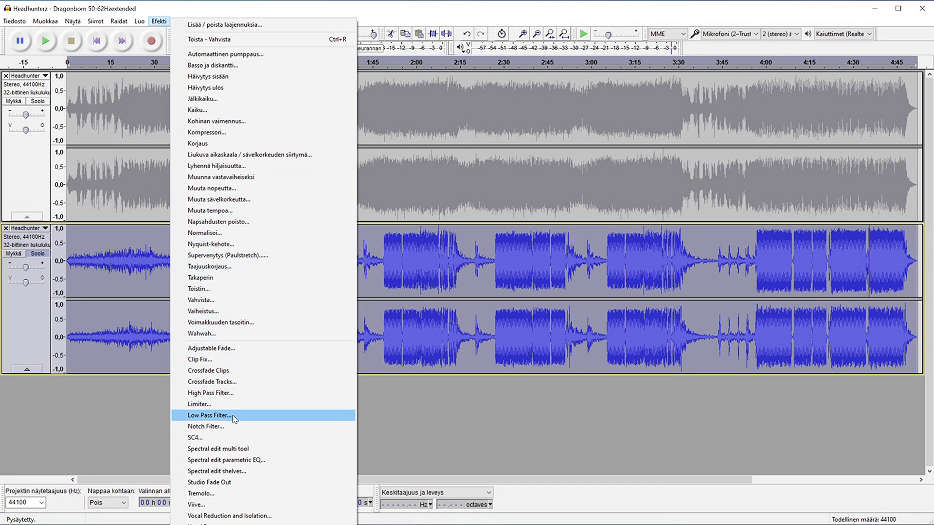
pyautogui.click(209, 415)
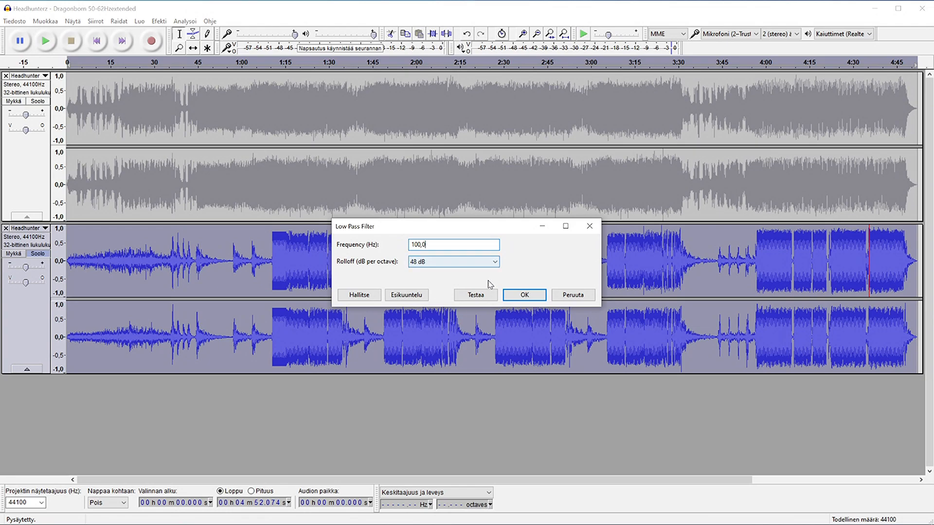
pyautogui.click(524, 296)
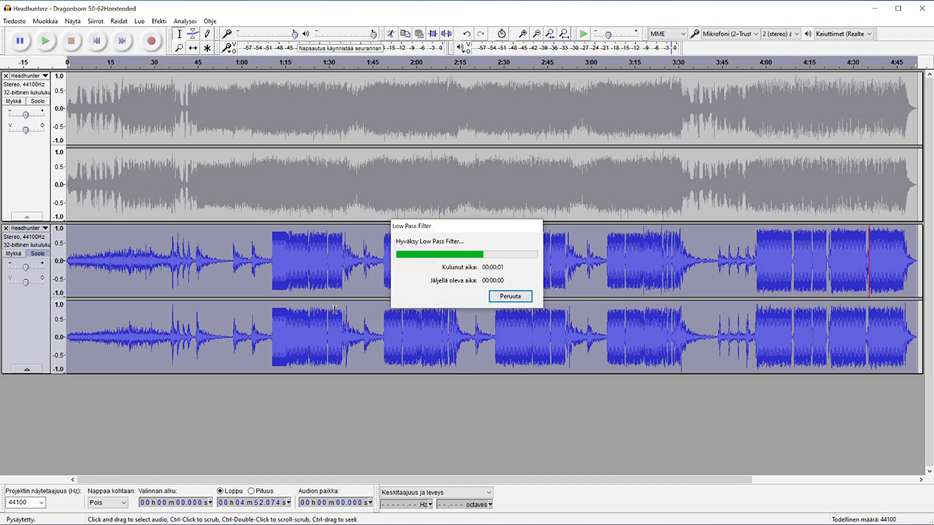
# - Play the soloed bass track from about 1:08.354 and again from about 1:09.924 to check the filtered tones, stopping each time
pyautogui.click(266, 279)
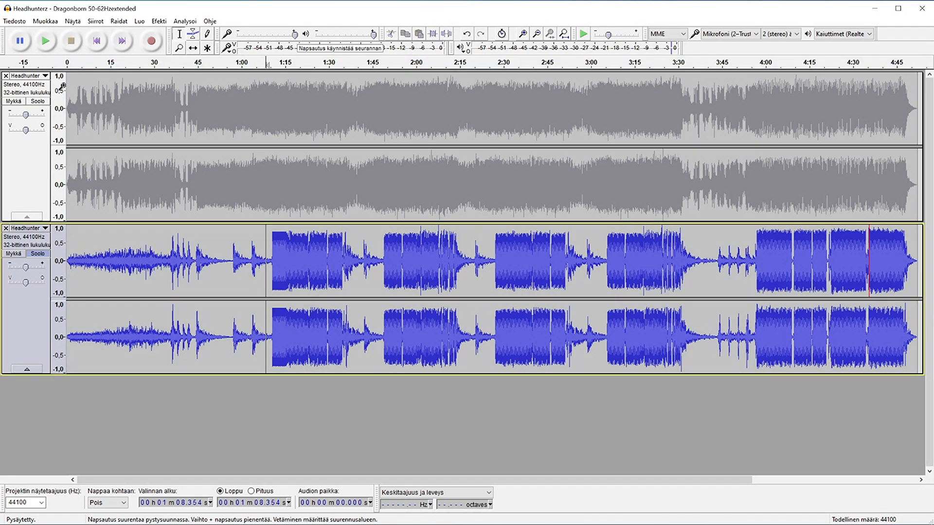
pyautogui.click(45, 41)
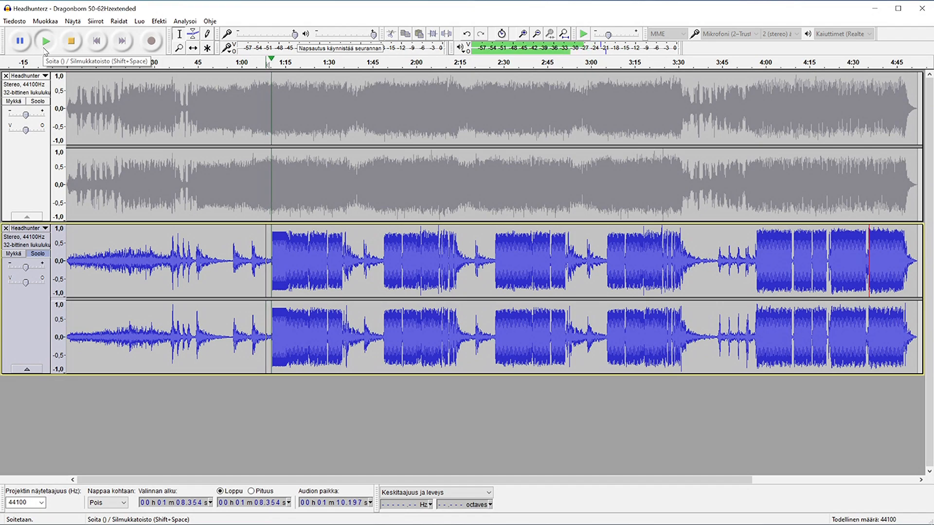
pyautogui.click(71, 42)
pyautogui.click(270, 261)
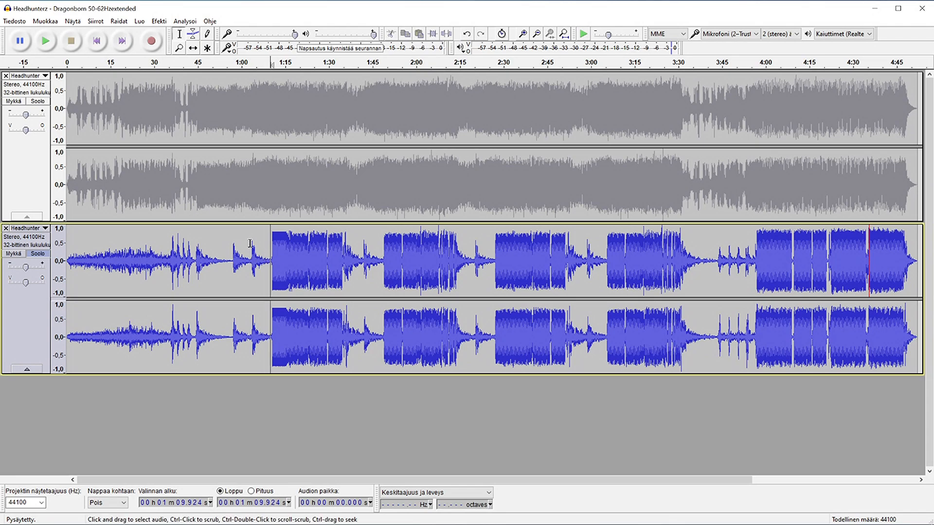
pyautogui.click(46, 41)
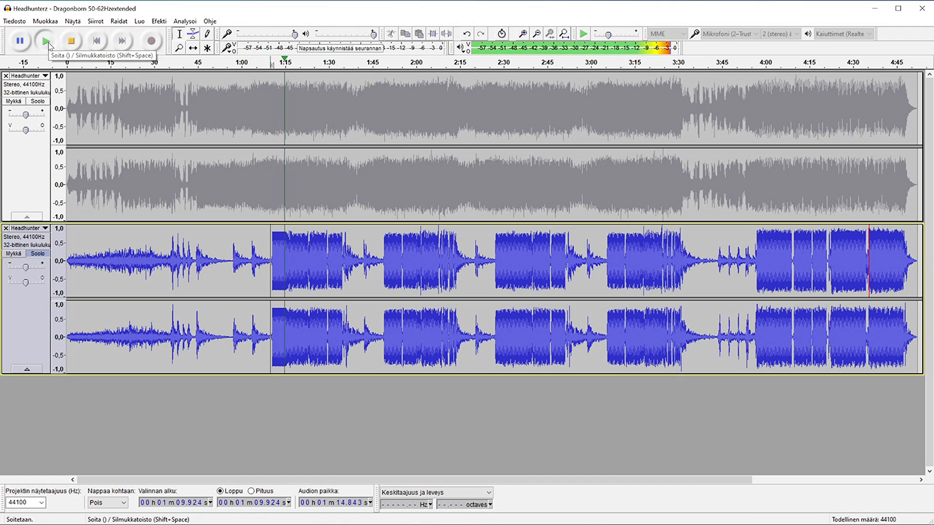
pyautogui.click(74, 45)
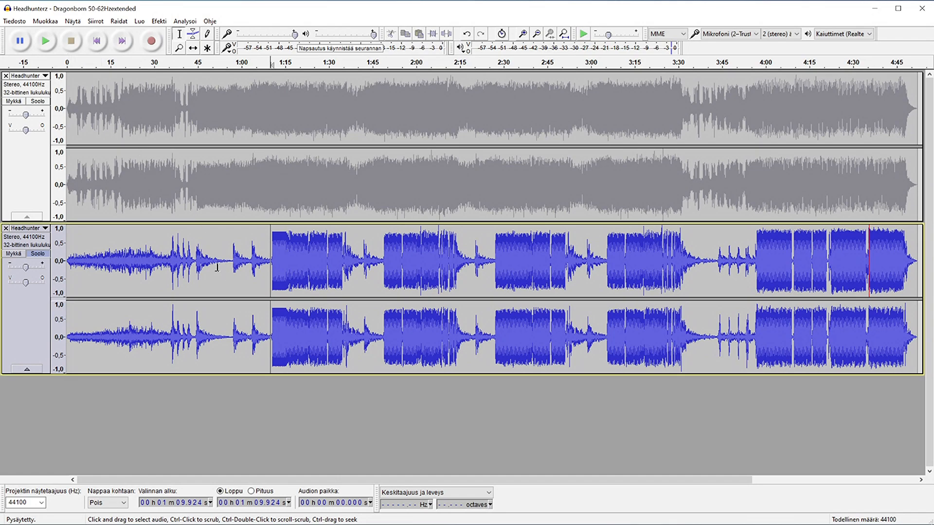
# - Play the filtered bass from just before the first replaced pulse, about 1:10.207, and stop after the last replaced one
pyautogui.moveTo(257, 270); pyautogui.dragTo(301, 268)
pyautogui.click(276, 255)
pyautogui.click(266, 251)
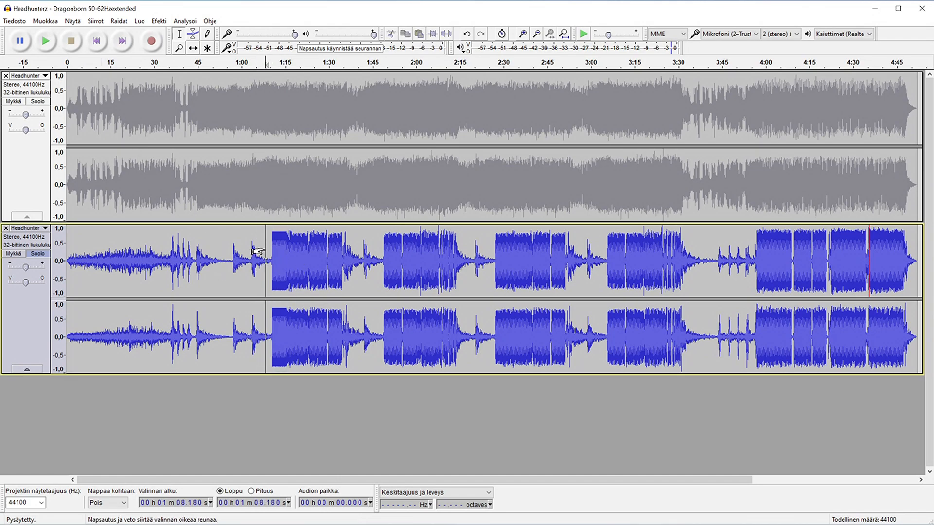
pyautogui.moveTo(248, 257); pyautogui.dragTo(309, 266)
pyautogui.click(529, 35)
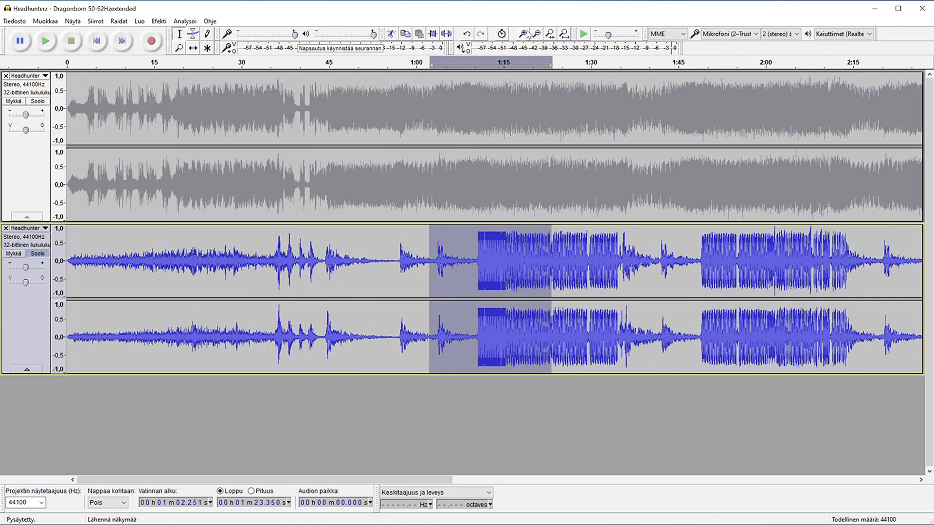
pyautogui.click(528, 35)
pyautogui.click(528, 35)
pyautogui.click(433, 270)
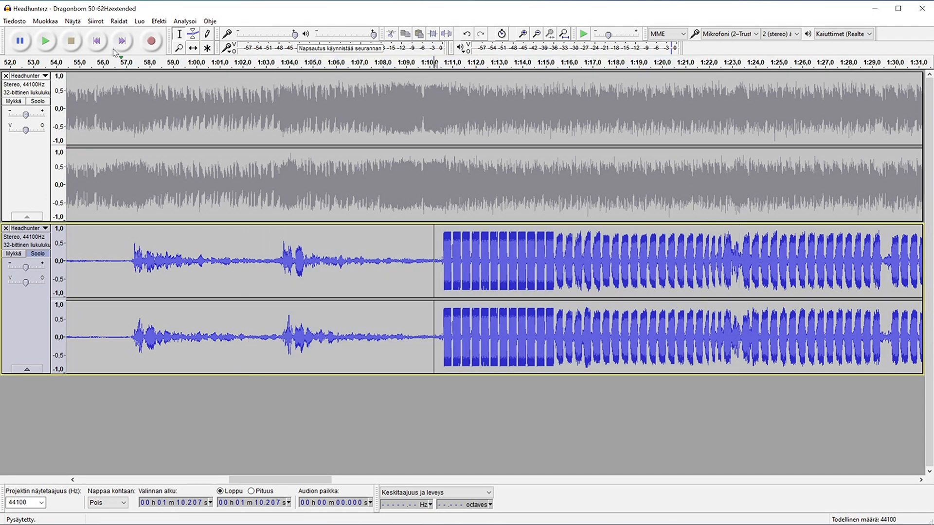
pyautogui.click(56, 42)
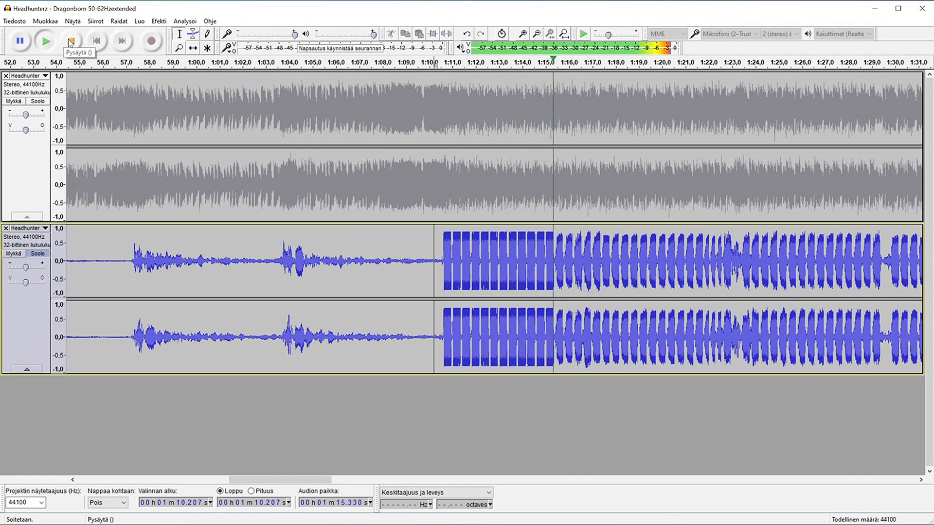
pyautogui.click(71, 41)
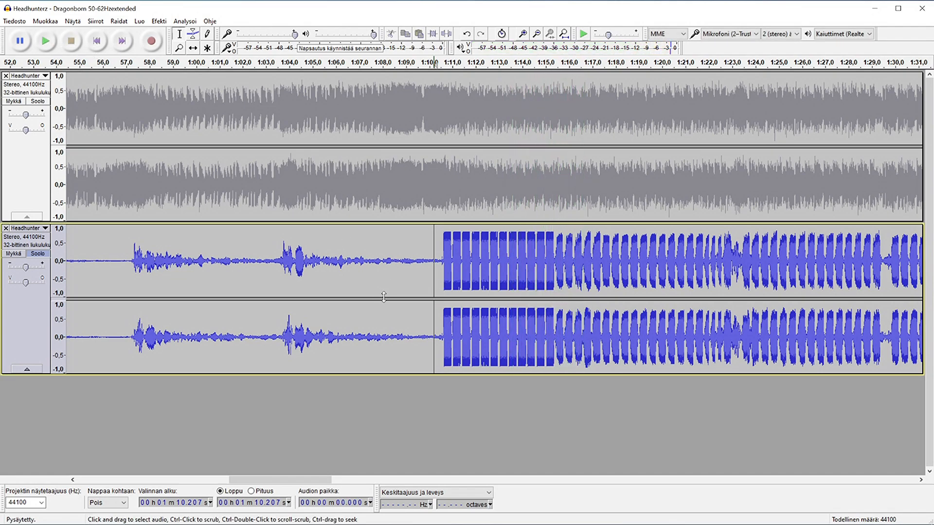
# - Undo the low pass filter and play the unfiltered tones from about 1:09.836 for comparison
pyautogui.moveTo(433, 269); pyautogui.dragTo(547, 268)
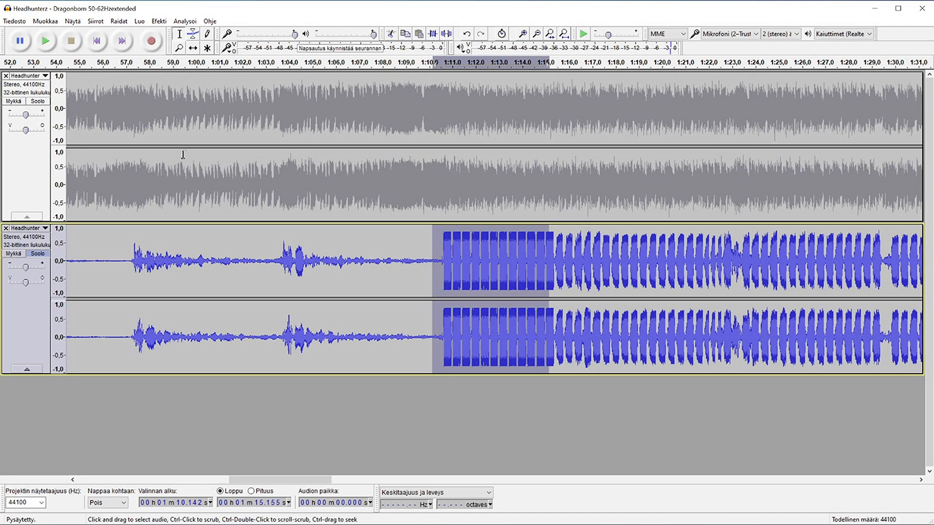
pyautogui.click(45, 21)
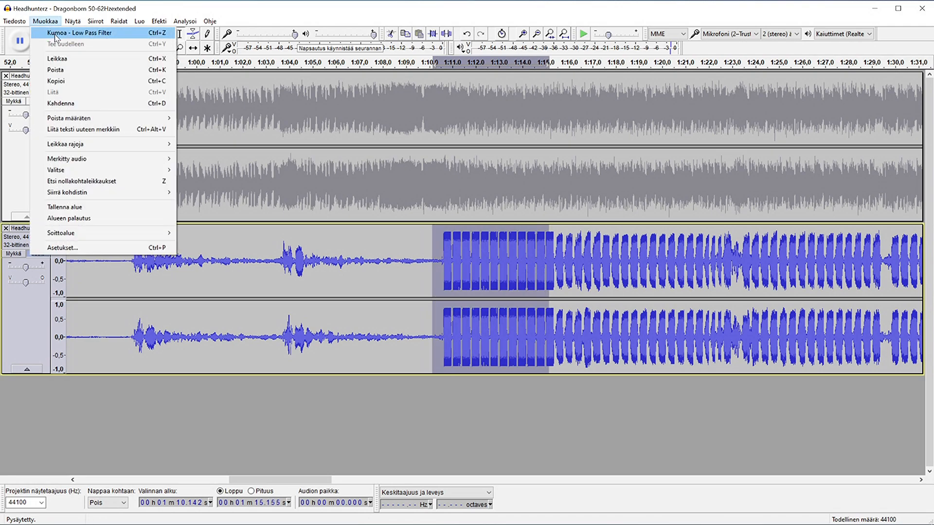
pyautogui.click(54, 34)
pyautogui.click(426, 274)
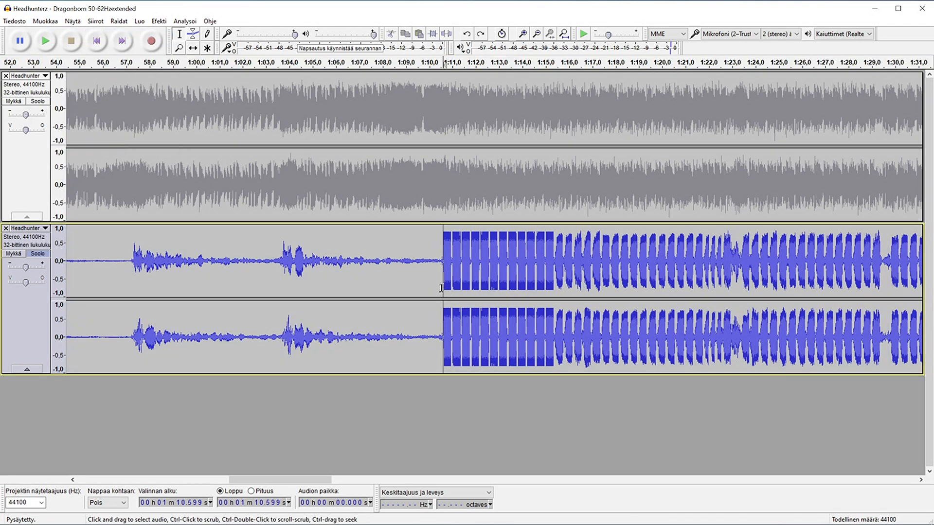
pyautogui.click(47, 42)
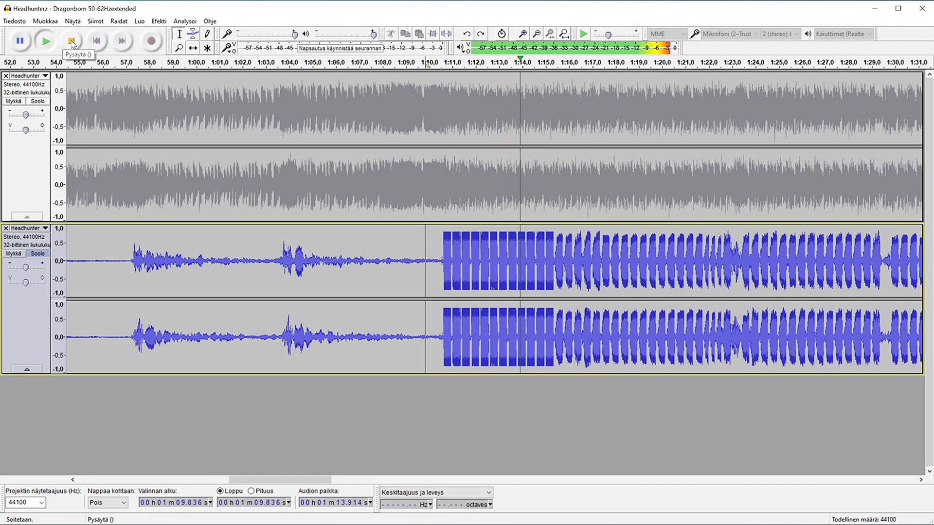
pyautogui.click(71, 42)
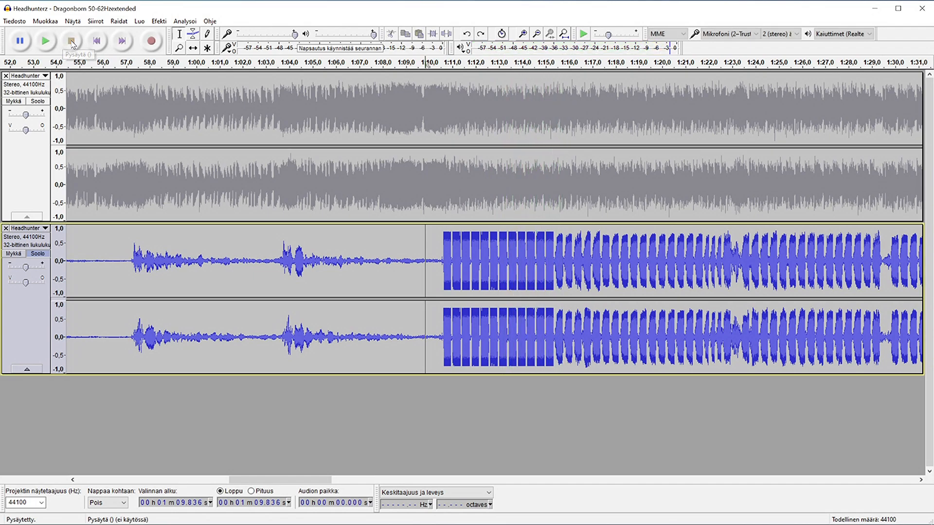
# - Redo the low pass filter and play the replaced pulses from about 1:10.142
pyautogui.click(45, 21)
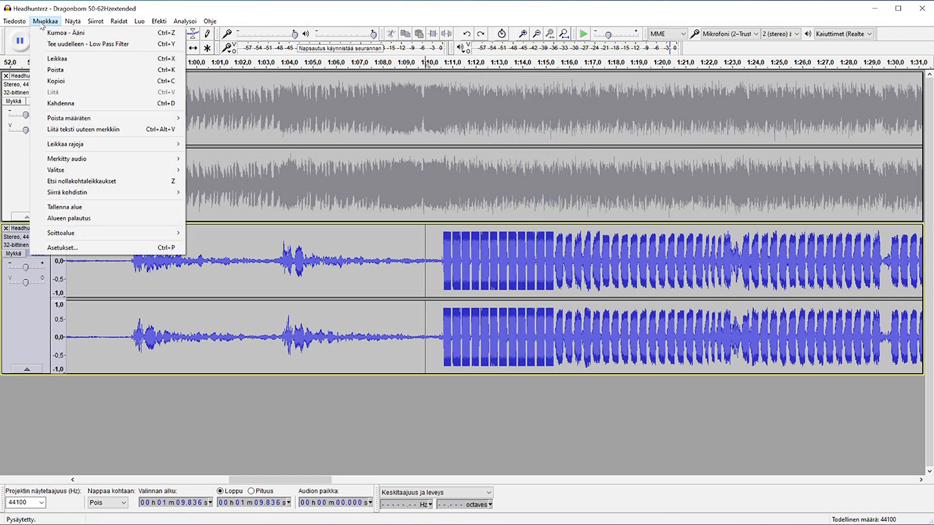
pyautogui.click(73, 44)
pyautogui.click(46, 49)
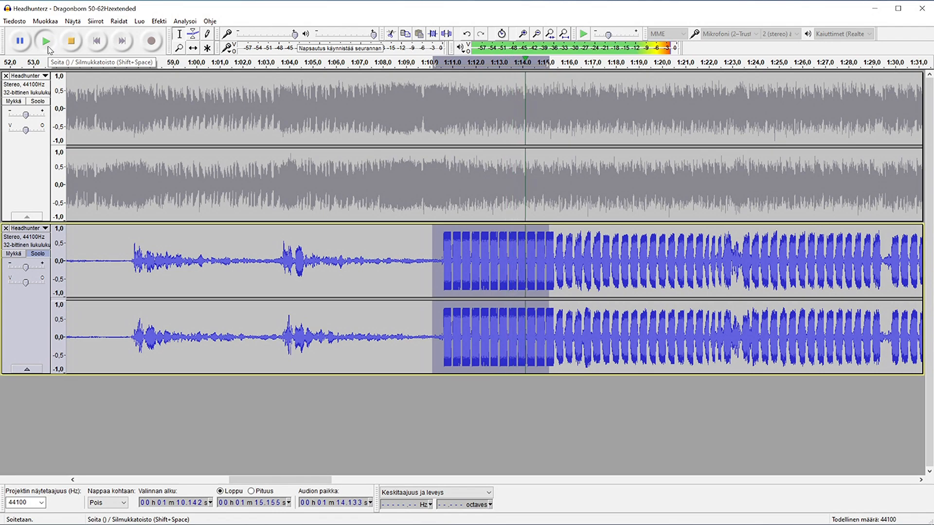
# - Examine the filtered waveform at the edges and gaps of the replaced pulses between about 1:10.316 and 1:13.259
pyautogui.moveTo(436, 266); pyautogui.dragTo(505, 267)
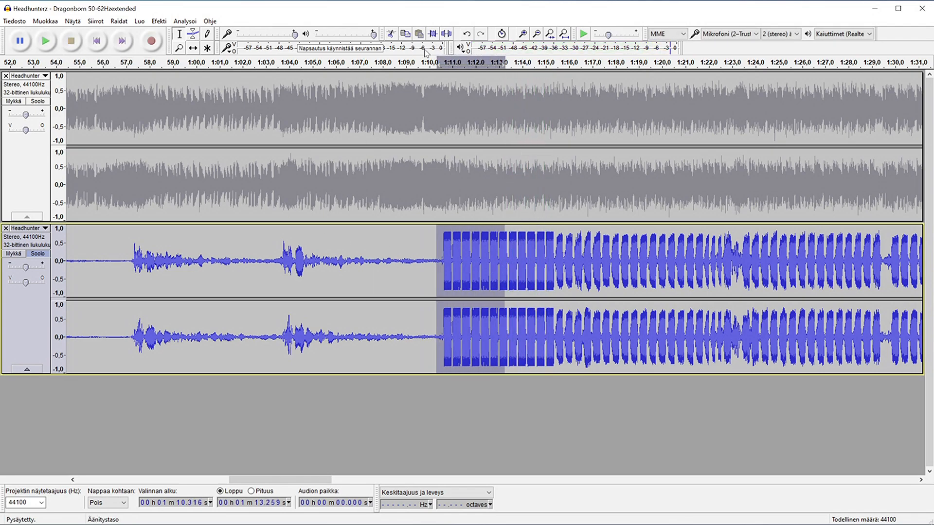
pyautogui.click(522, 34)
pyautogui.click(522, 34)
pyautogui.click(522, 33)
pyautogui.click(522, 34)
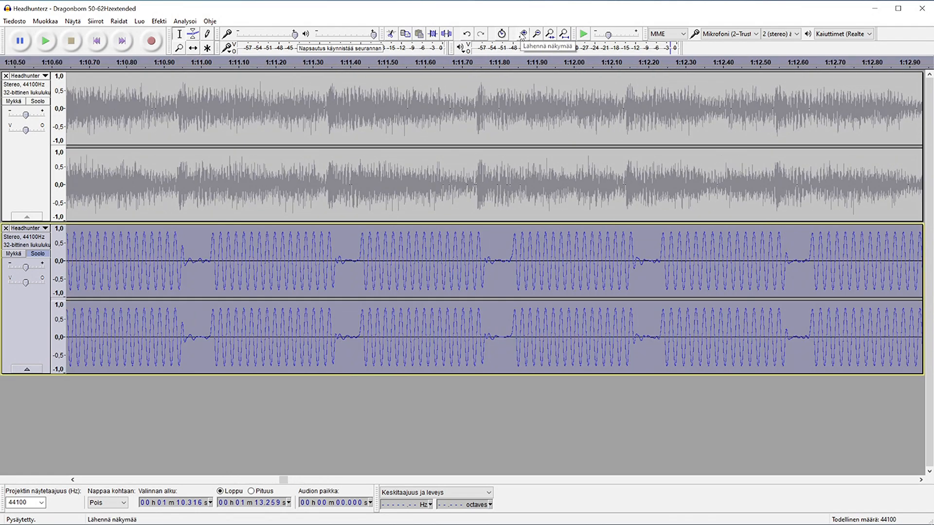
pyautogui.moveTo(471, 262); pyautogui.dragTo(498, 263)
pyautogui.moveTo(348, 253); pyautogui.dragTo(366, 255)
pyautogui.moveTo(489, 267); pyautogui.dragTo(480, 264)
pyautogui.click(424, 260)
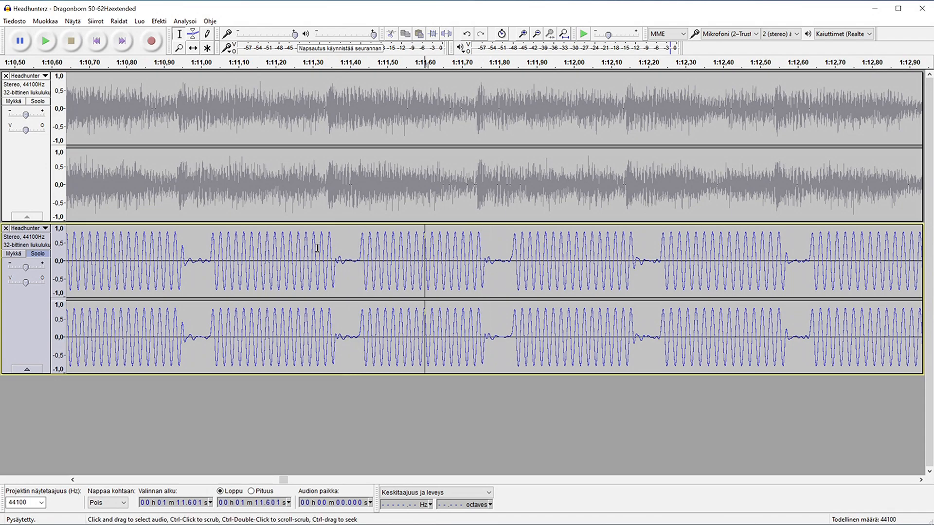
# - Undo the low pass filter again and magnify the end of the second replaced pulse, about 1:11.310 to 1:11.373
pyautogui.click(44, 21)
pyautogui.click(56, 33)
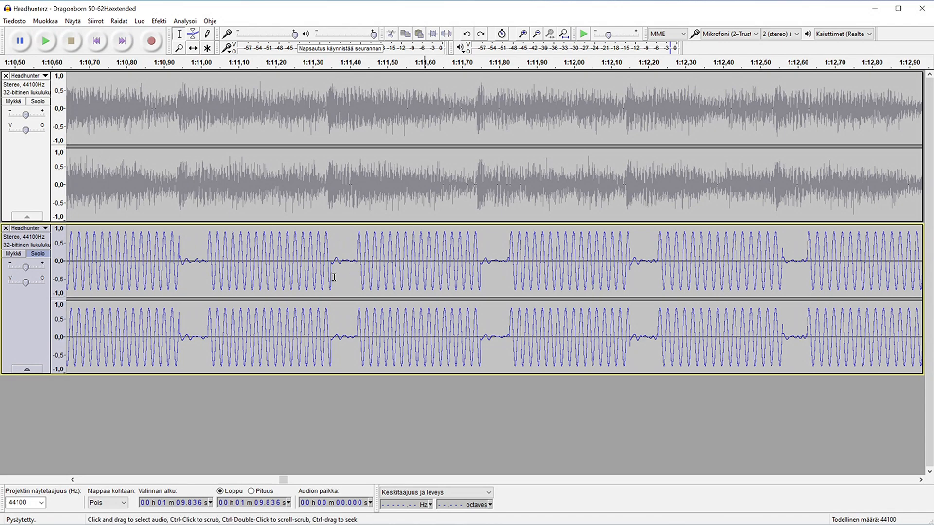
pyautogui.moveTo(316, 261); pyautogui.dragTo(339, 263)
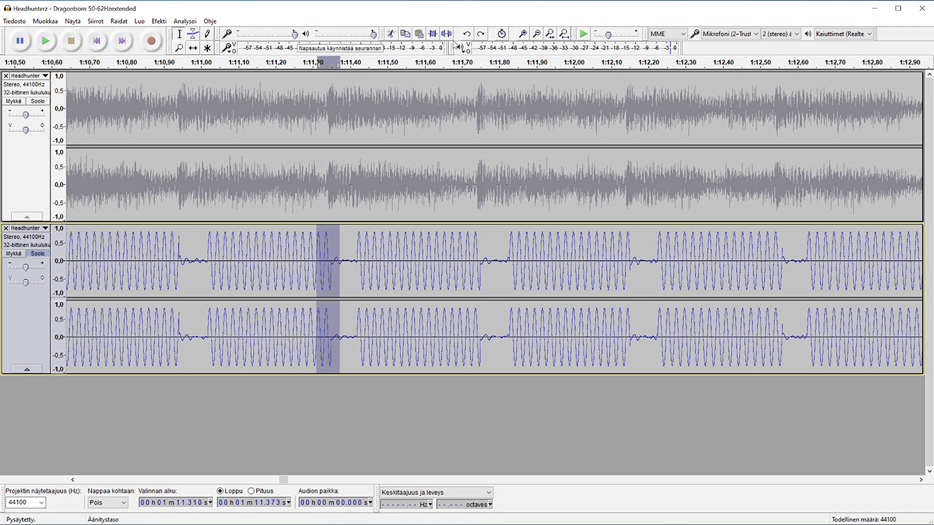
pyautogui.click(519, 38)
pyautogui.click(519, 38)
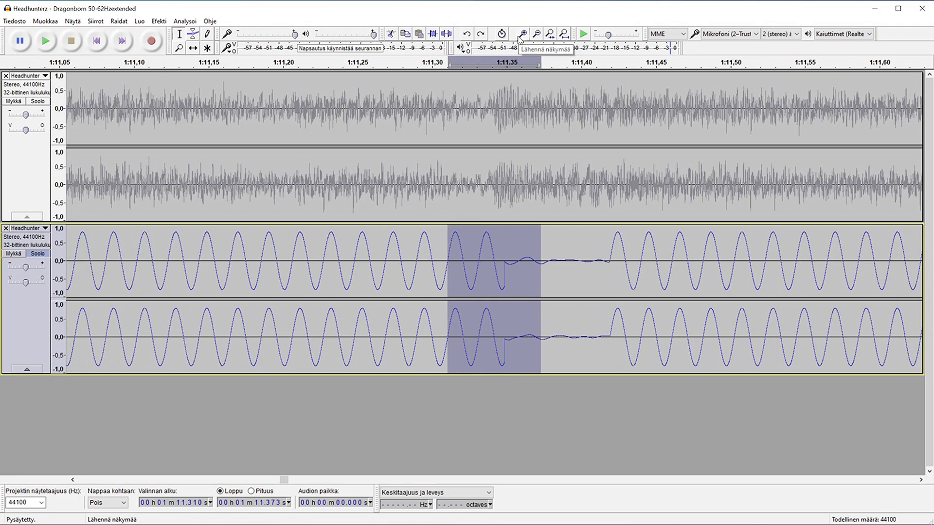
pyautogui.click(519, 38)
# - Inspect the unfiltered waveform where the second pulse ends, about 1:11.348, and where the third pulse starts
pyautogui.click(510, 272)
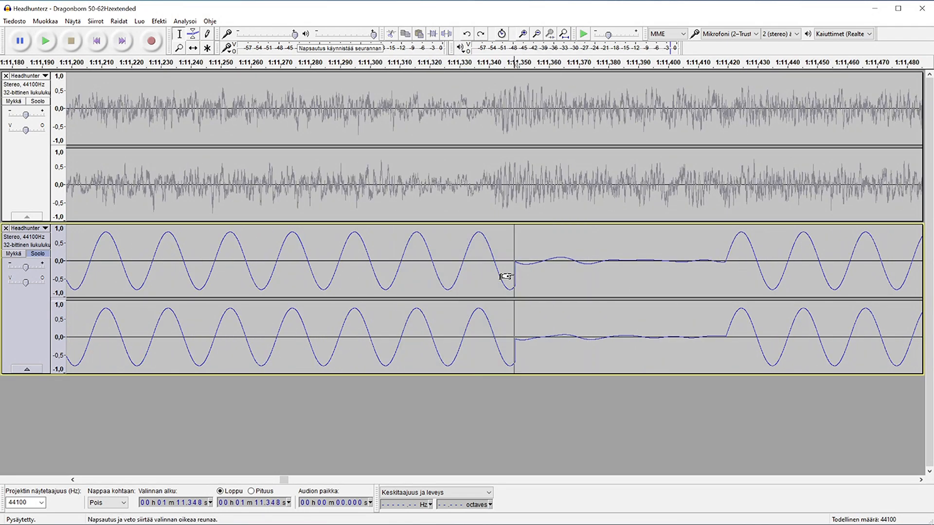
pyautogui.moveTo(511, 271)
pyautogui.mouseDown()
pyautogui.moveTo(519, 271)
pyautogui.moveTo(496, 271)
pyautogui.moveTo(527, 270)
pyautogui.moveTo(504, 277)
pyautogui.mouseUp()
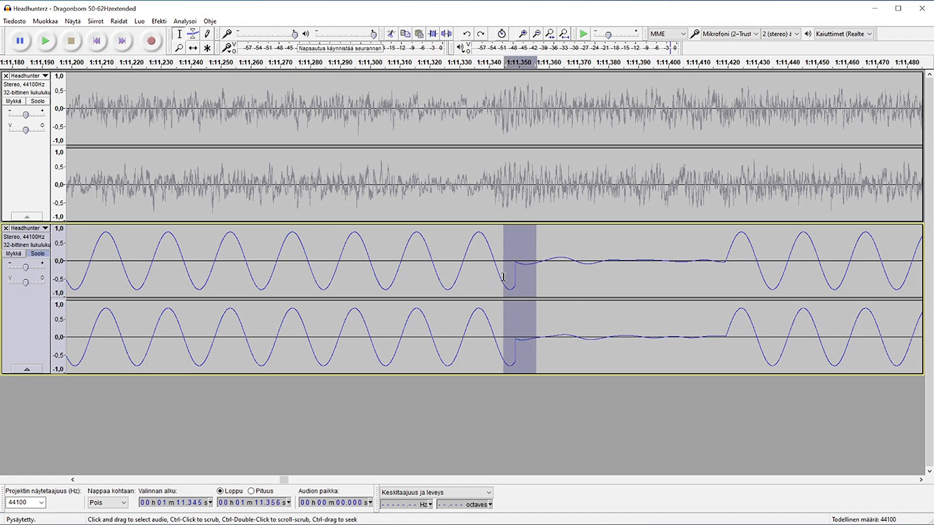
pyautogui.moveTo(718, 265); pyautogui.dragTo(736, 265)
pyautogui.click(584, 265)
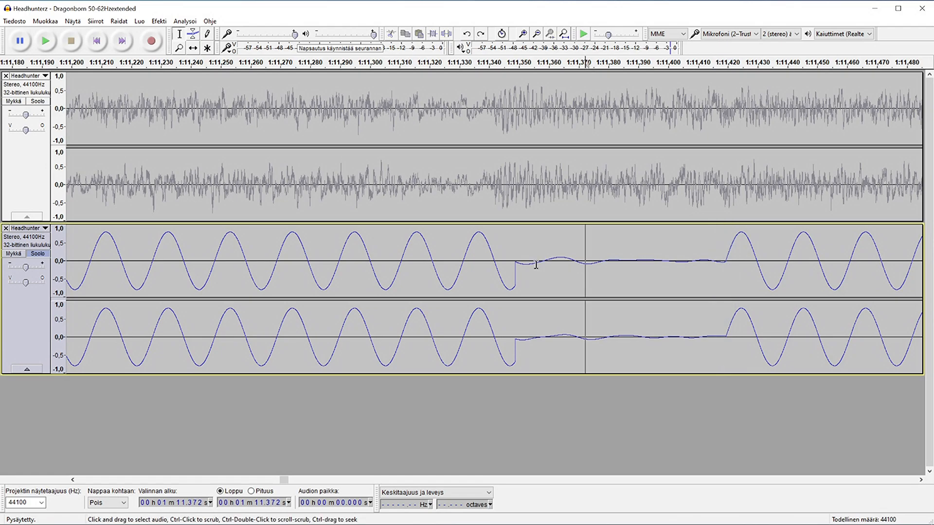
pyautogui.moveTo(524, 265); pyautogui.dragTo(507, 267)
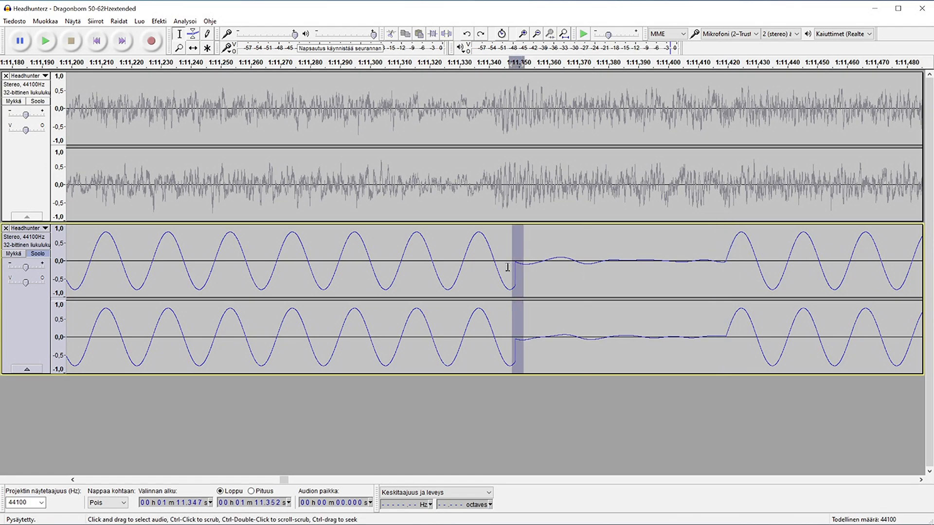
# - Redo the low pass filter, inspect the gap between the second and third pulses, about 1:11.354 to 1:11.438, and return to the whole project
pyautogui.click(47, 21)
pyautogui.click(78, 44)
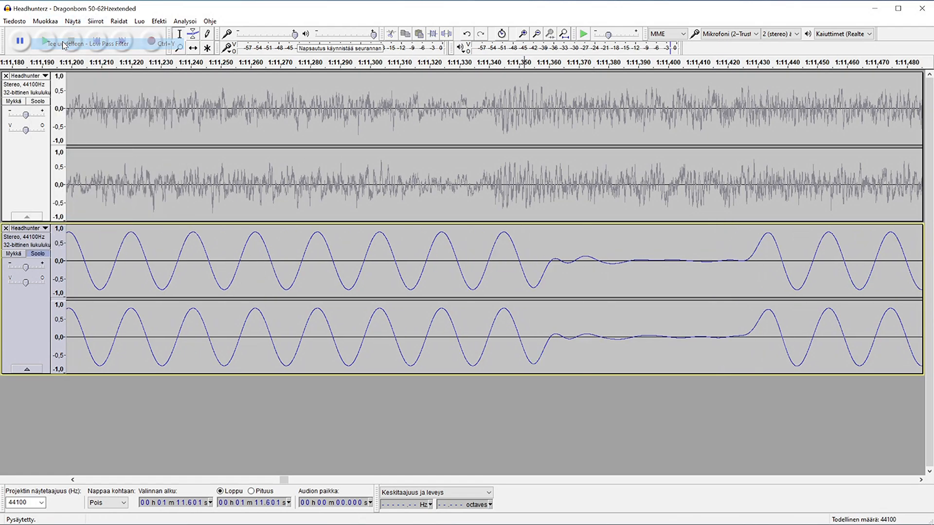
pyautogui.moveTo(780, 262); pyautogui.dragTo(531, 261)
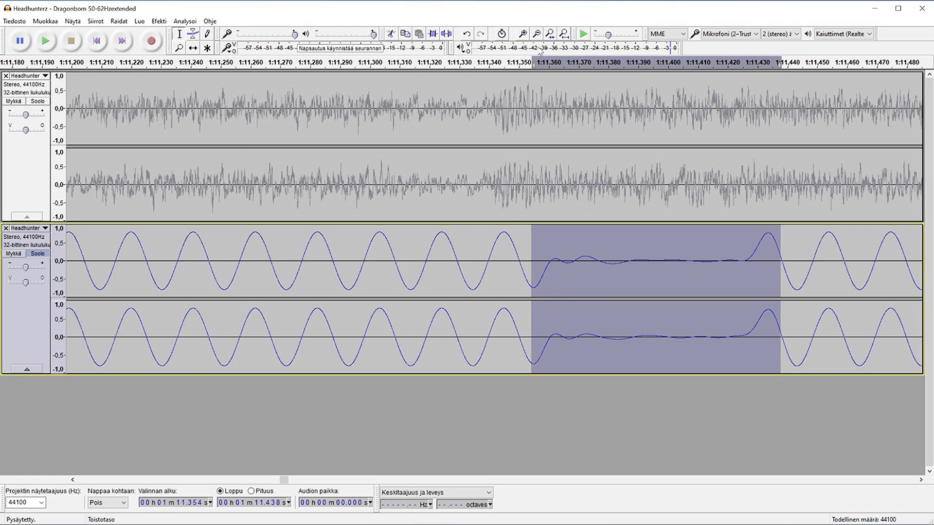
pyautogui.click(565, 34)
pyautogui.click(365, 200)
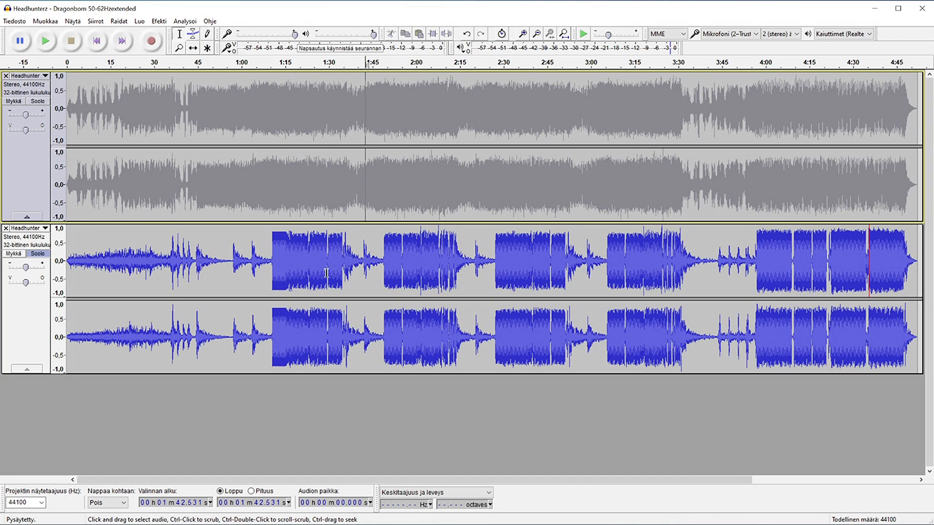
# - Magnify the break in the bass track after the first drop and play the section from 1:35.251 to 1:41.442 twice
pyautogui.moveTo(344, 270); pyautogui.dragTo(384, 268)
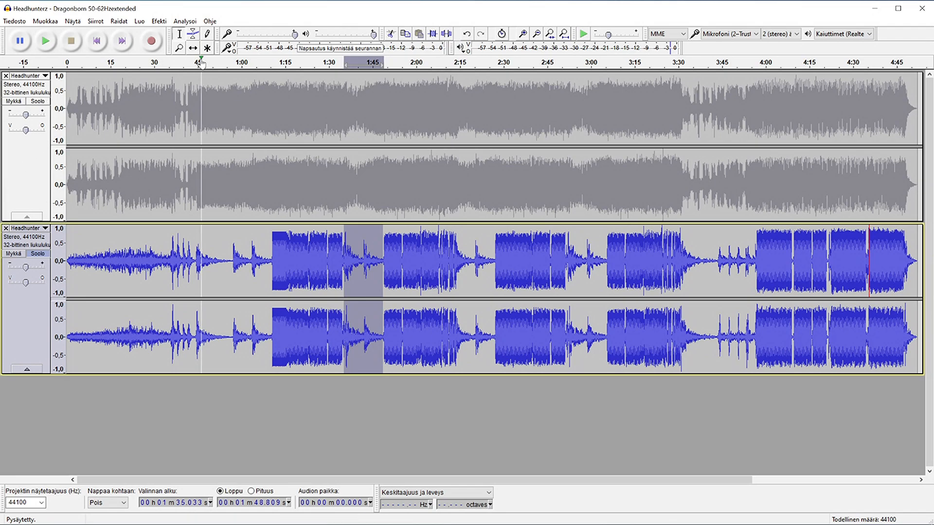
pyautogui.click(528, 34)
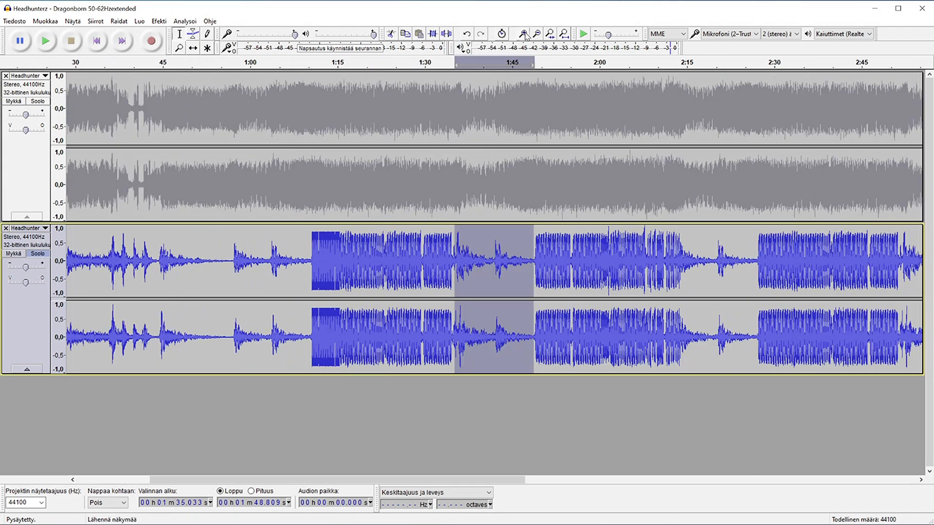
pyautogui.click(528, 34)
pyautogui.click(528, 35)
pyautogui.moveTo(339, 265); pyautogui.dragTo(483, 268)
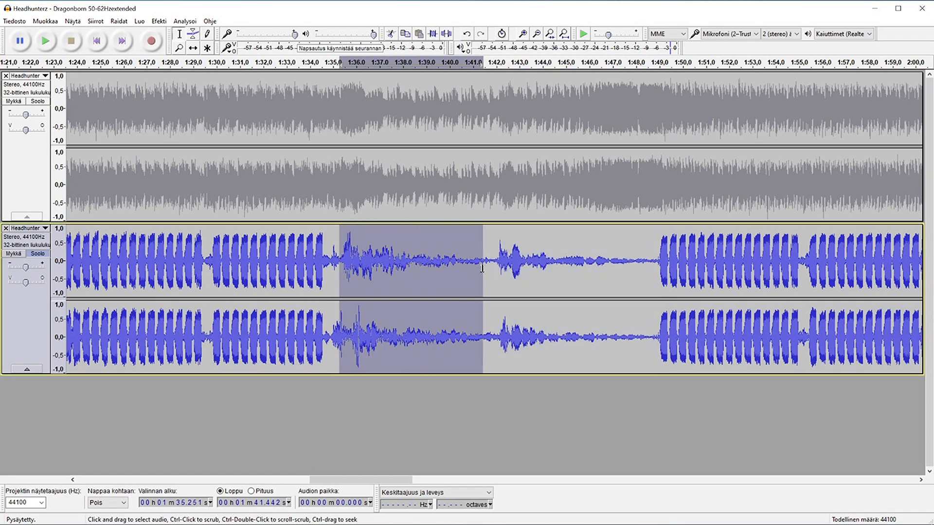
pyautogui.click(50, 45)
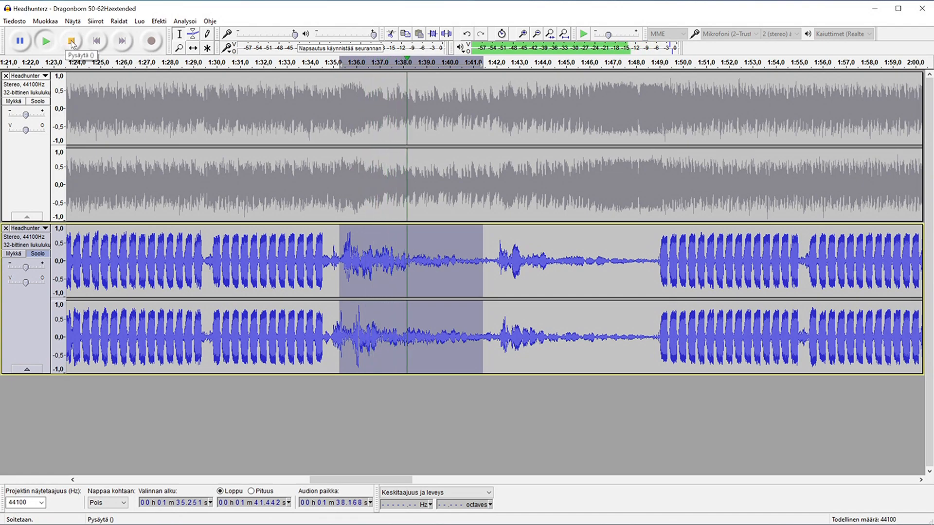
pyautogui.click(72, 41)
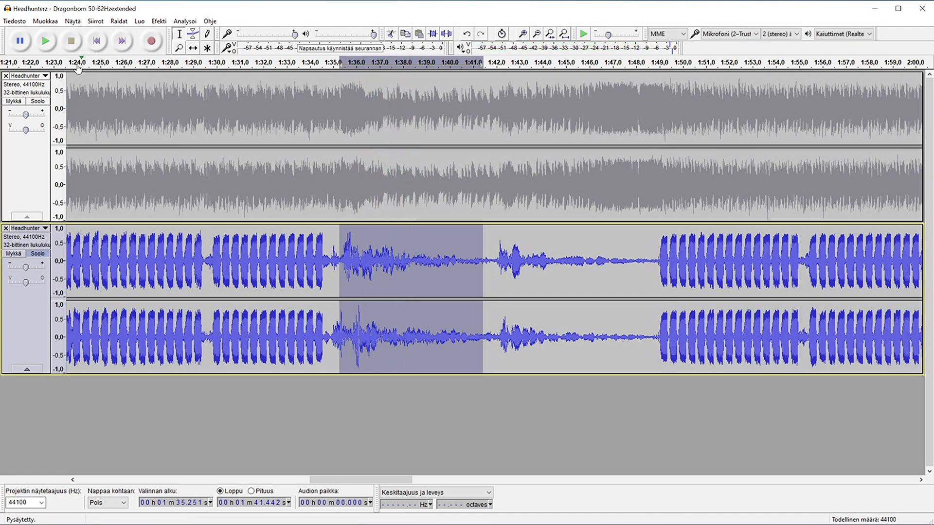
pyautogui.click(47, 42)
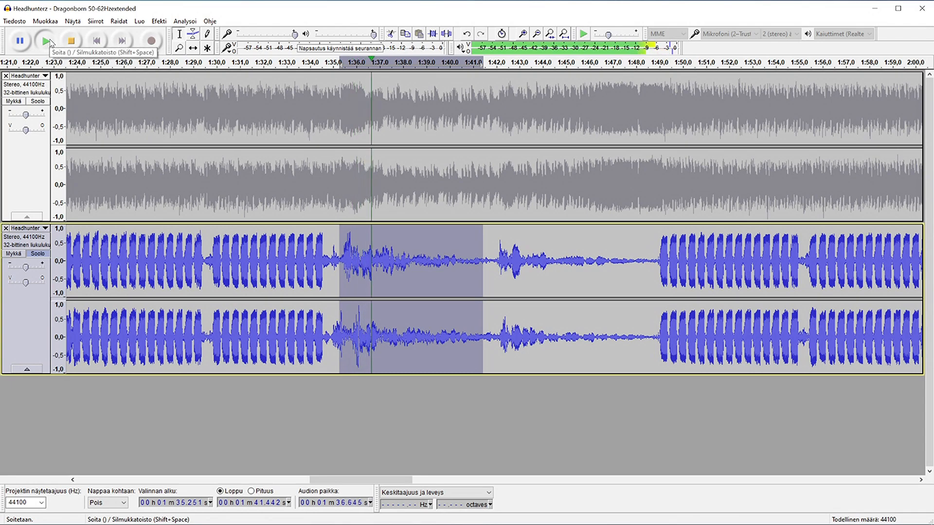
pyautogui.click(71, 42)
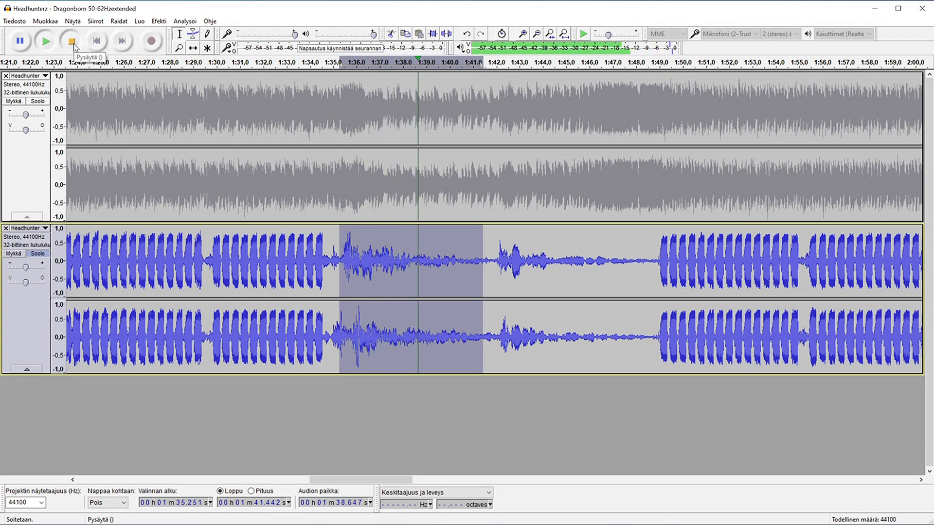
# - Select the bass hit from 1:35.317 to 1:38.412 in the bass track and listen to it with its start extended to 1:34.859
pyautogui.click(317, 251)
pyautogui.moveTo(341, 267); pyautogui.dragTo(413, 277)
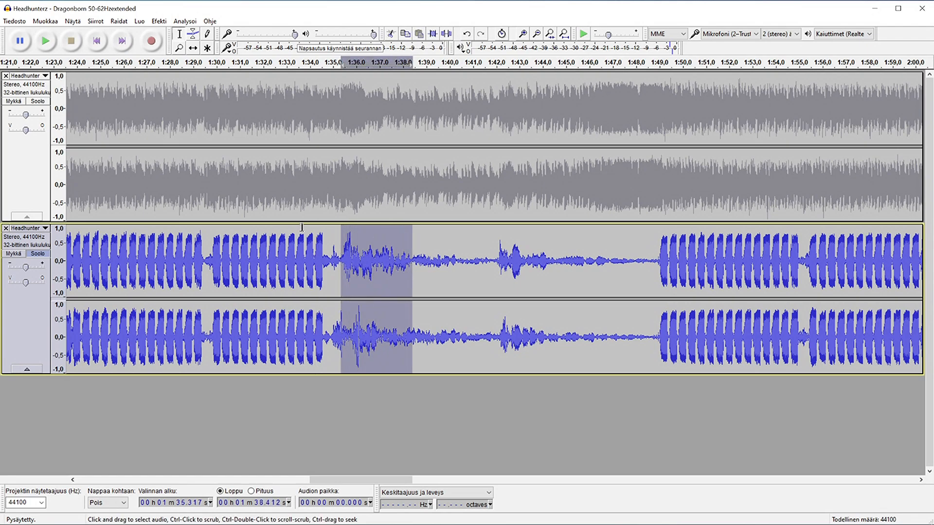
pyautogui.click(45, 47)
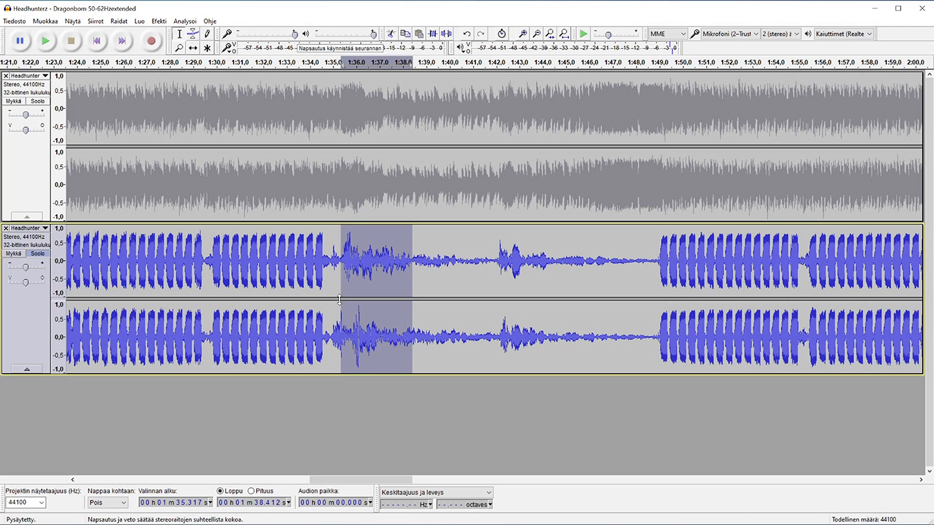
pyautogui.moveTo(342, 295); pyautogui.dragTo(332, 293)
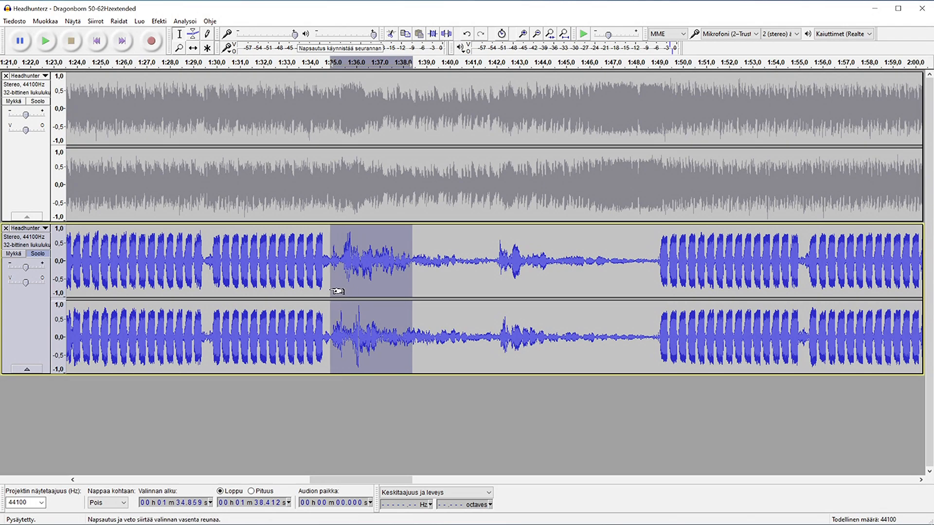
pyautogui.click(47, 48)
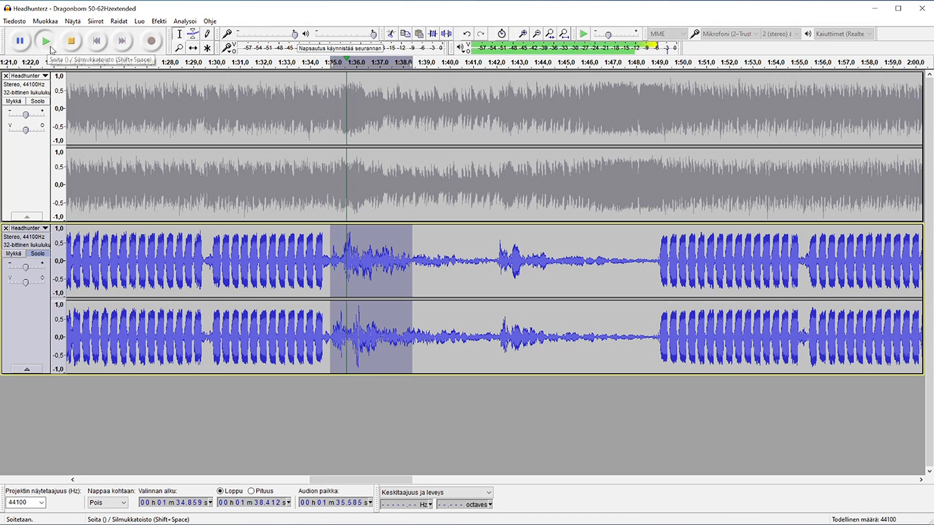
pyautogui.click(71, 42)
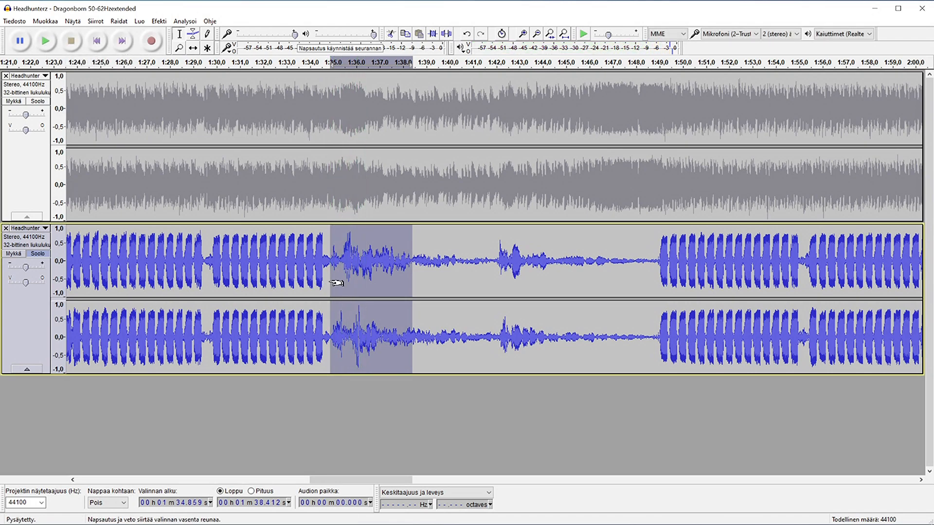
# - Move the selection start to 1:35.295 and replace the selection with a linear sine chirp from 80 to 20 Hz, amplitude 0.8 to 0.5
pyautogui.moveTo(332, 273); pyautogui.dragTo(342, 283)
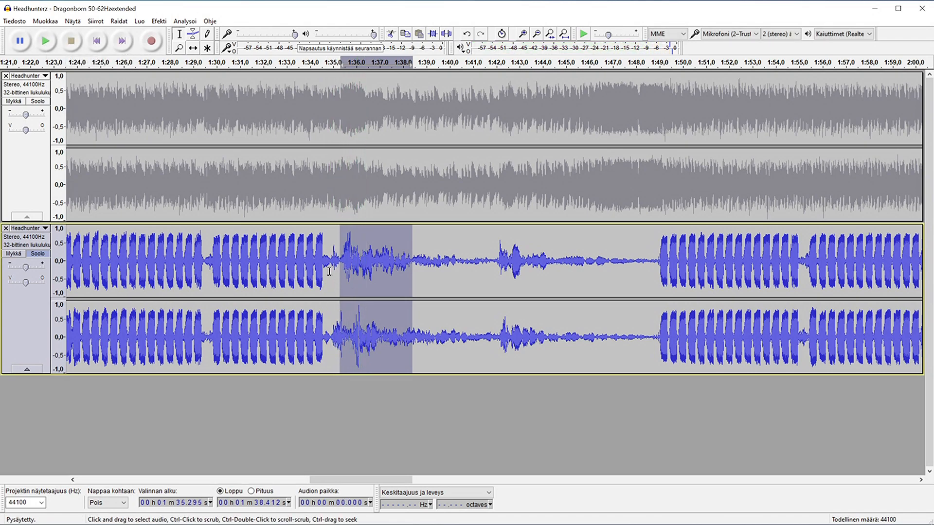
pyautogui.click(140, 21)
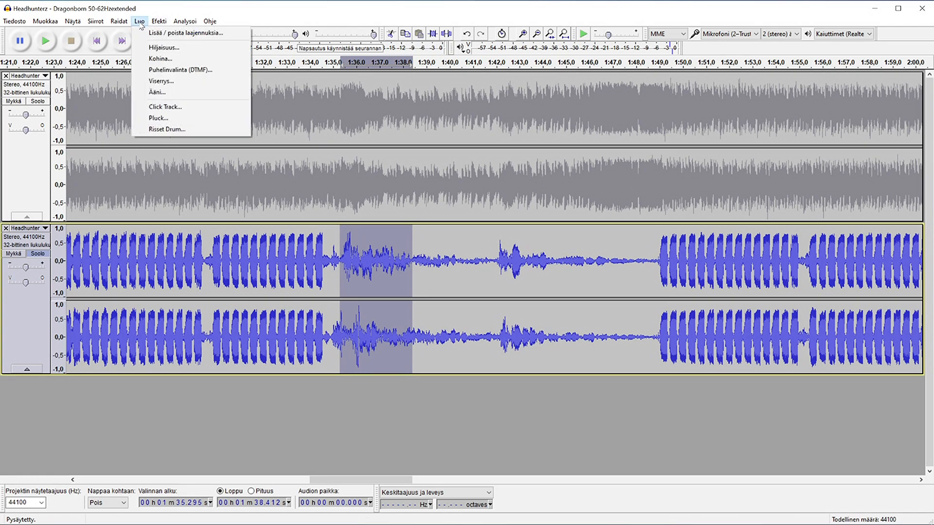
pyautogui.click(175, 83)
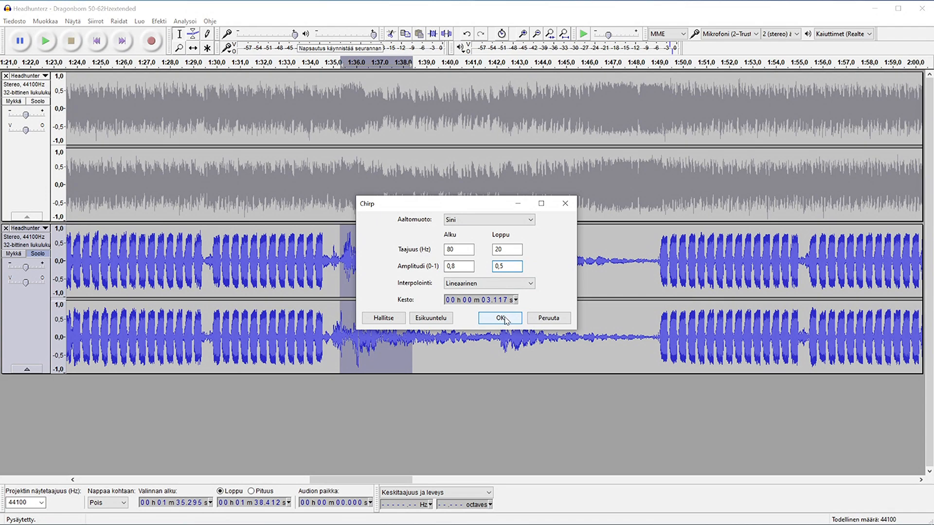
pyautogui.click(522, 285)
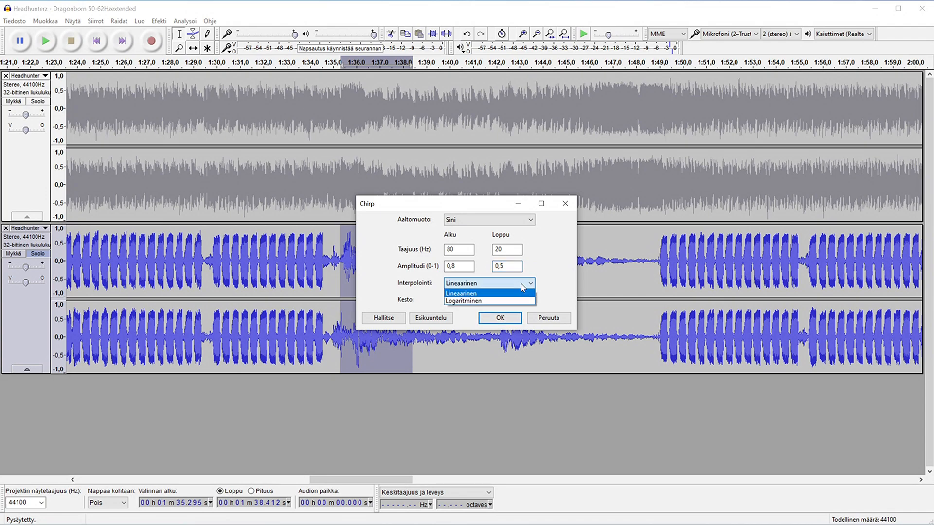
pyautogui.click(522, 287)
pyautogui.click(528, 220)
pyautogui.click(529, 220)
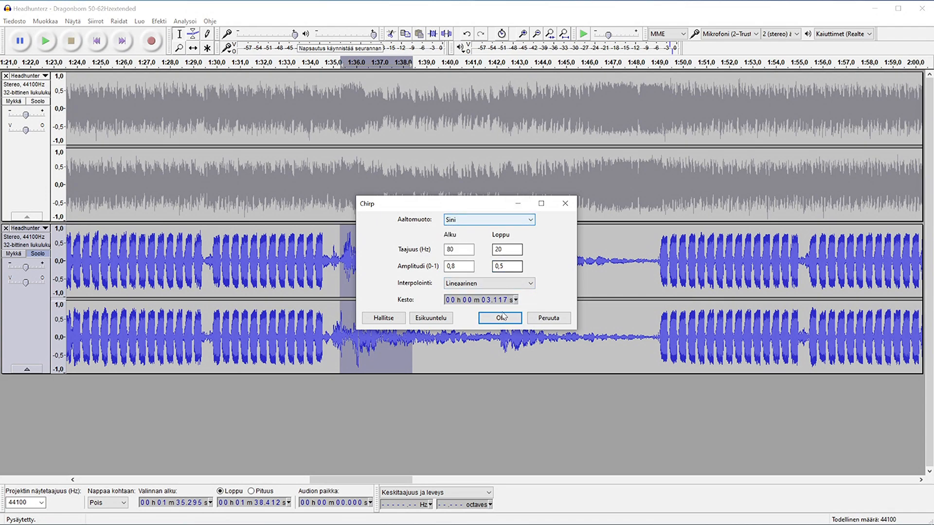
pyautogui.click(502, 318)
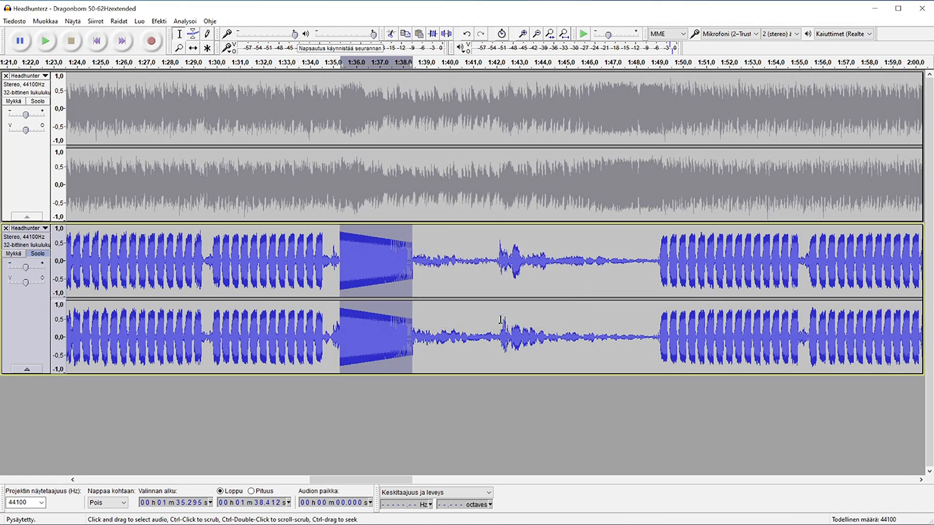
# - Listen to the generated chirp with its lead-in, playing from 1:33.987, 1:34.772 and 1:35.012
pyautogui.click(310, 289)
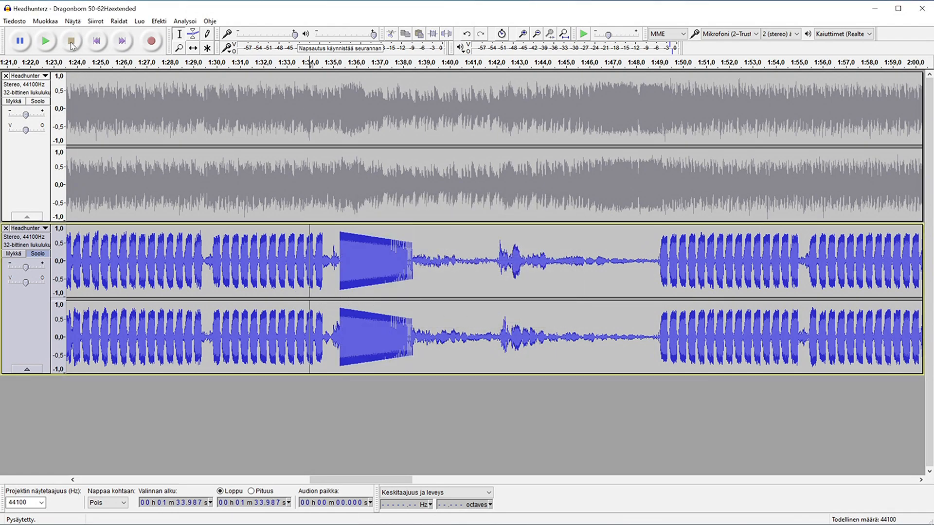
pyautogui.click(46, 41)
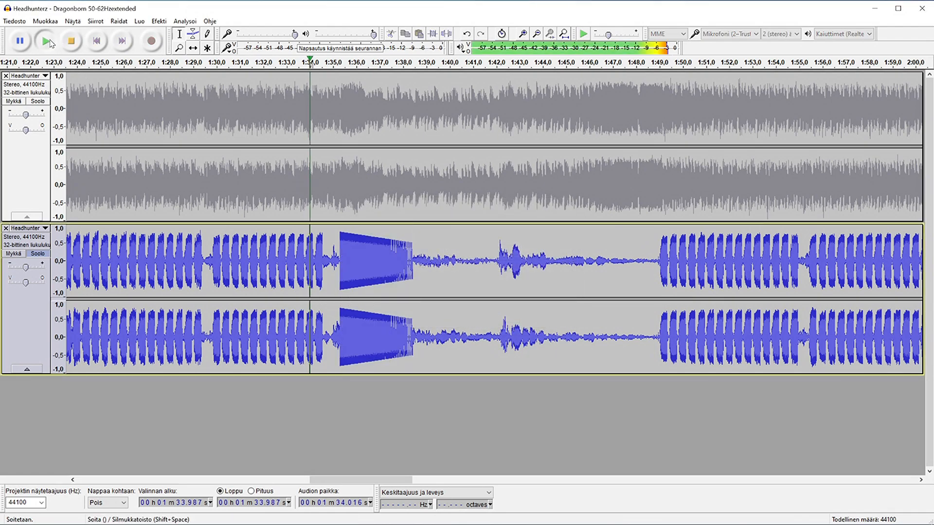
pyautogui.click(74, 44)
pyautogui.click(327, 259)
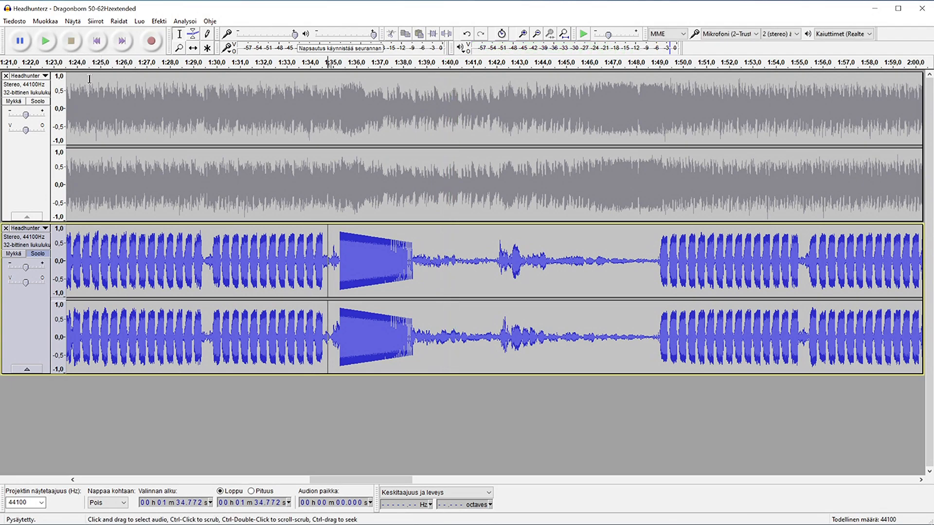
pyautogui.click(53, 45)
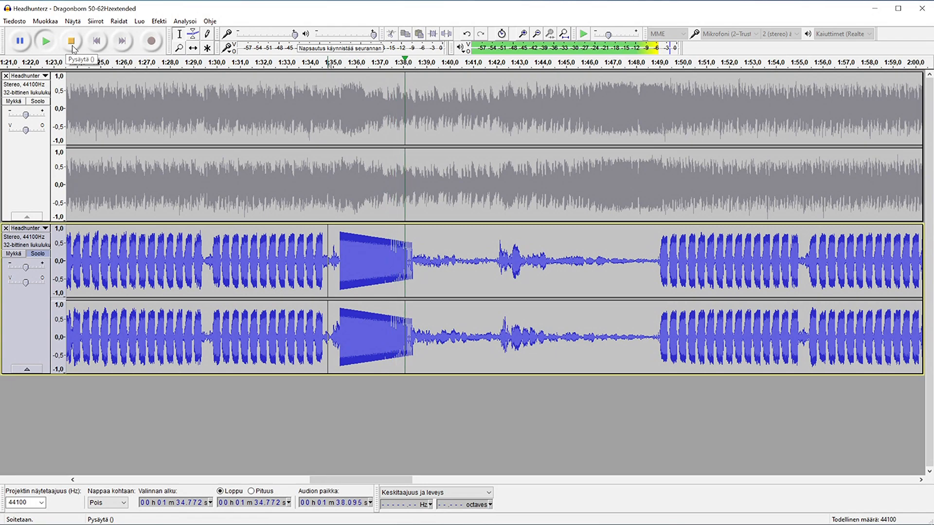
pyautogui.click(72, 45)
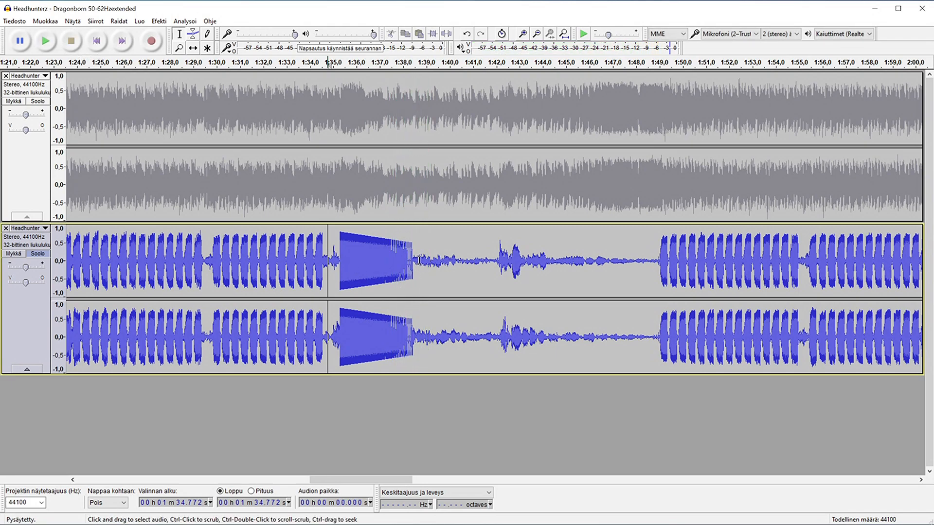
pyautogui.click(334, 248)
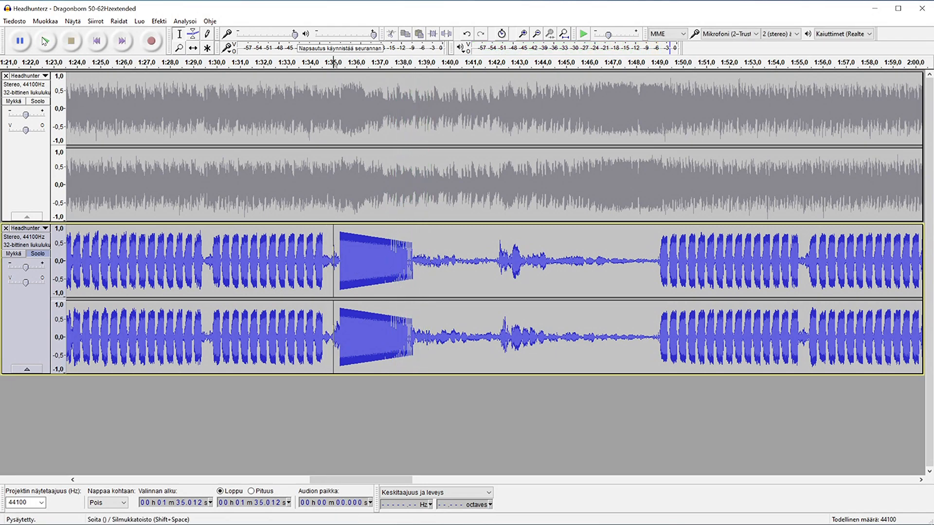
pyautogui.click(46, 43)
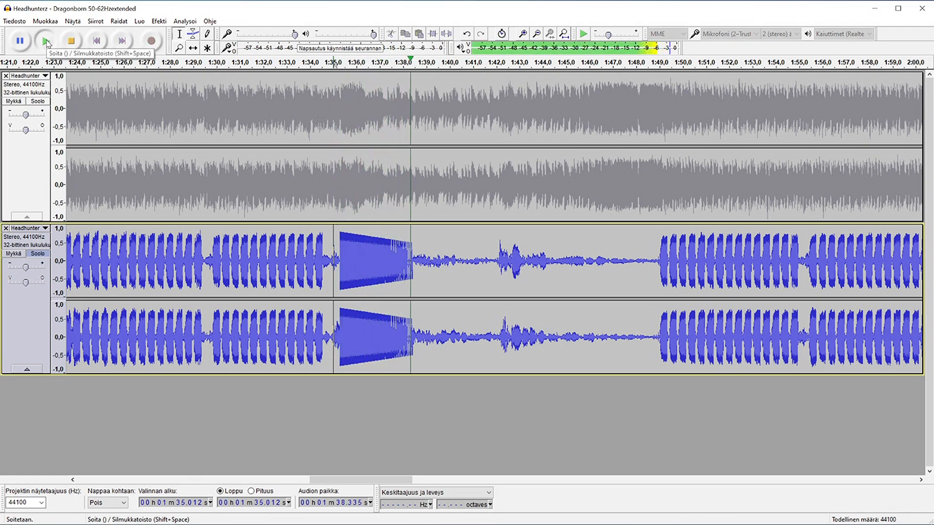
pyautogui.click(47, 42)
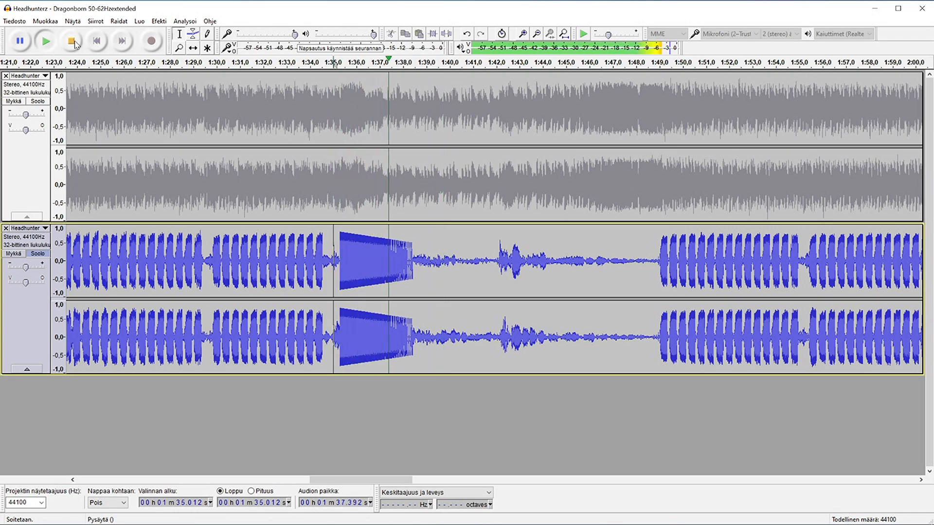
pyautogui.click(76, 44)
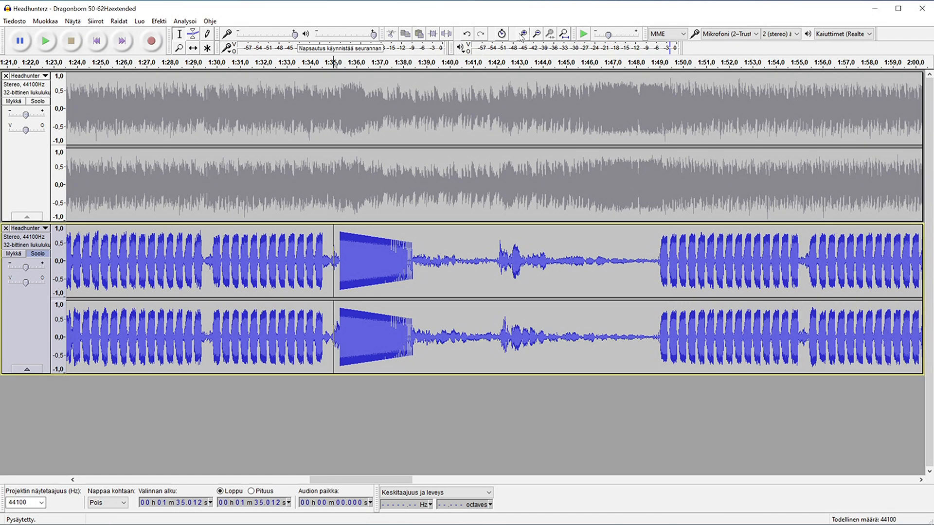
# - Magnify the whole first drop of the bass track, 1:08.877 to 1:40.613, and play the replaced pulses from 1:10.360
pyautogui.click(563, 34)
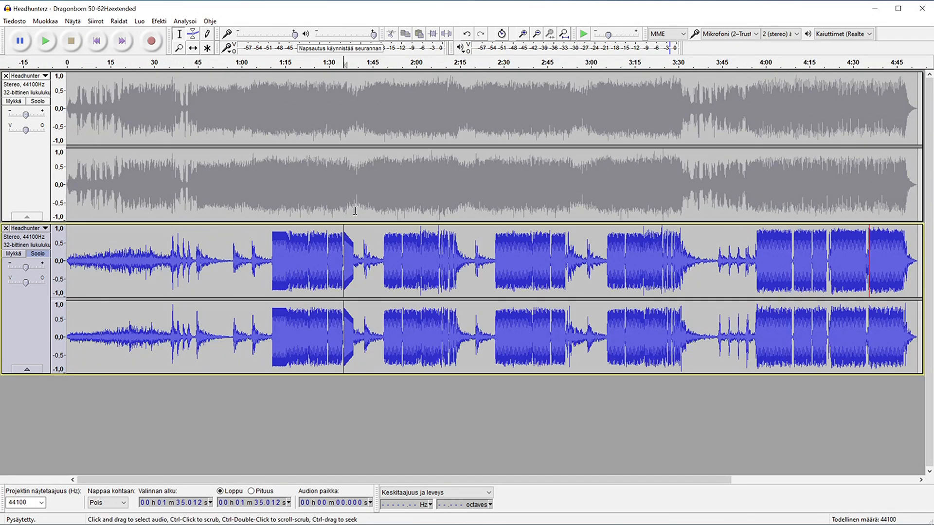
pyautogui.moveTo(262, 251); pyautogui.dragTo(360, 253)
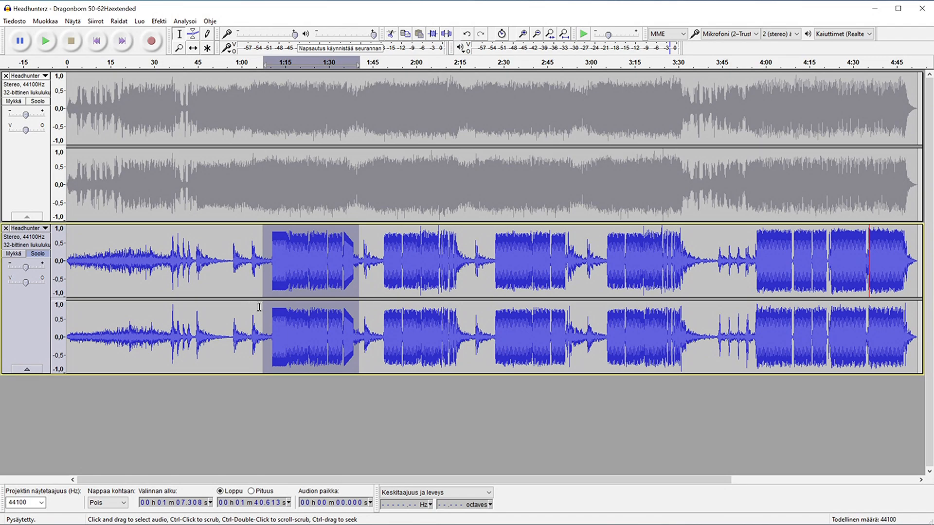
pyautogui.moveTo(267, 308); pyautogui.dragTo(268, 308)
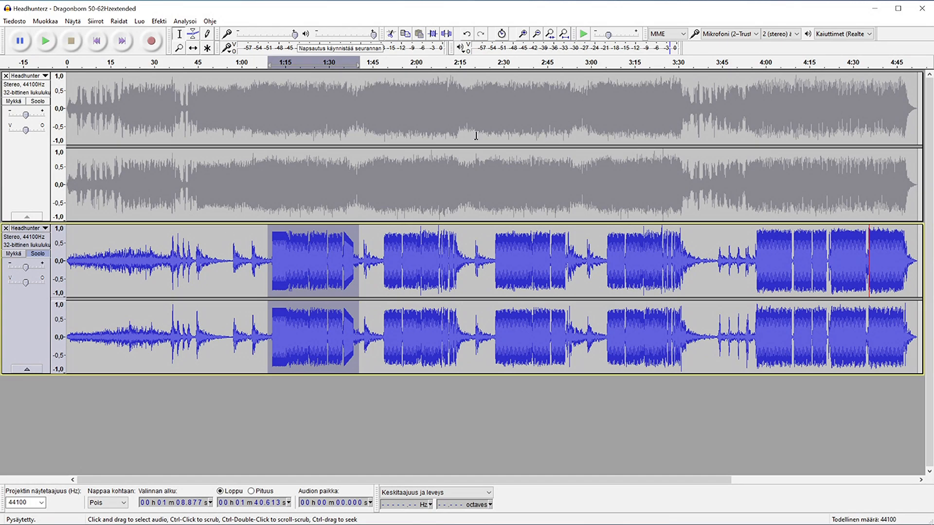
pyautogui.click(523, 34)
pyautogui.click(522, 34)
pyautogui.click(522, 33)
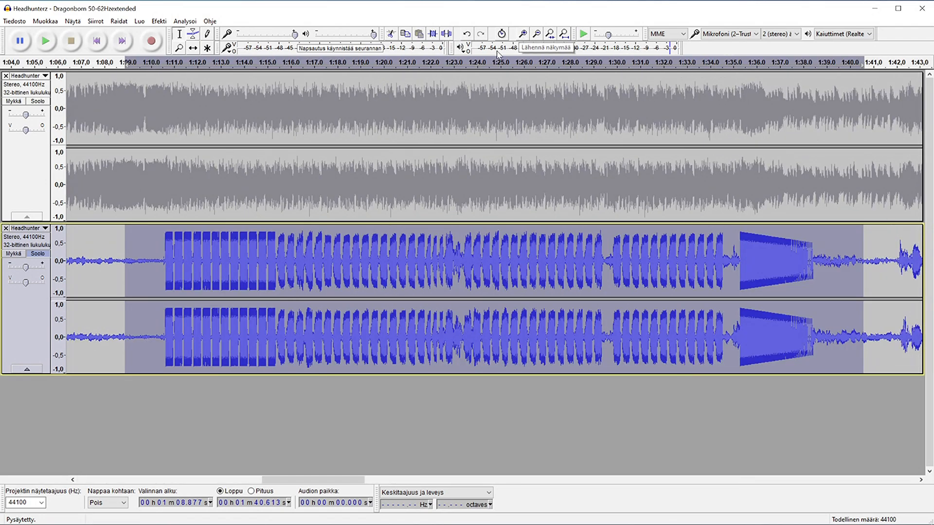
pyautogui.click(158, 289)
pyautogui.click(45, 42)
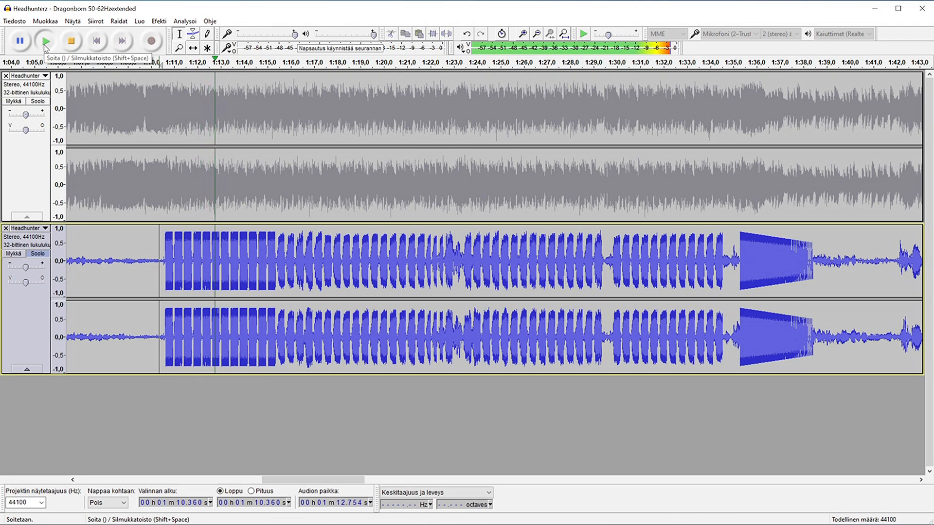
pyautogui.click(72, 42)
# - Turn off solo on the bass track and play both tracks together from 1:10.272 to 1:15.613, and again from 1:14.763
pyautogui.moveTo(156, 267); pyautogui.dragTo(281, 269)
pyautogui.click(38, 254)
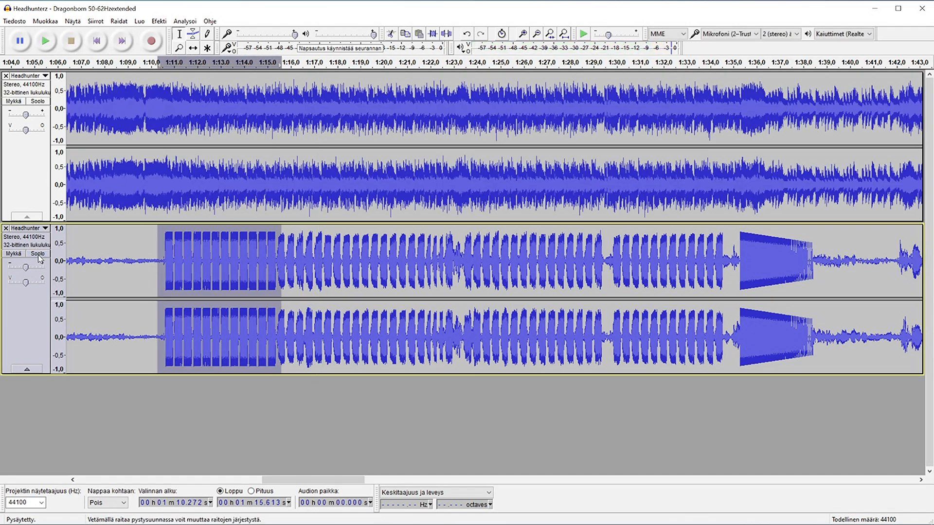
pyautogui.click(45, 41)
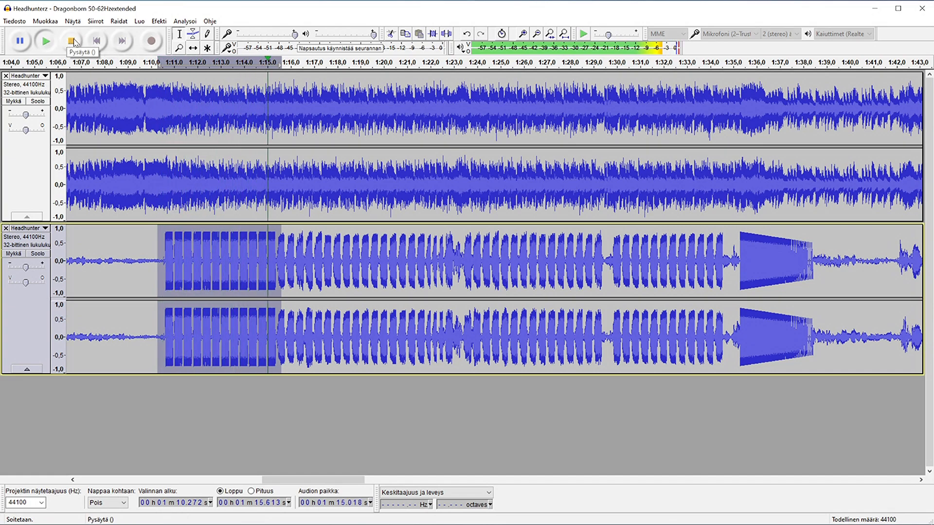
pyautogui.click(73, 42)
pyautogui.click(262, 257)
pyautogui.click(42, 42)
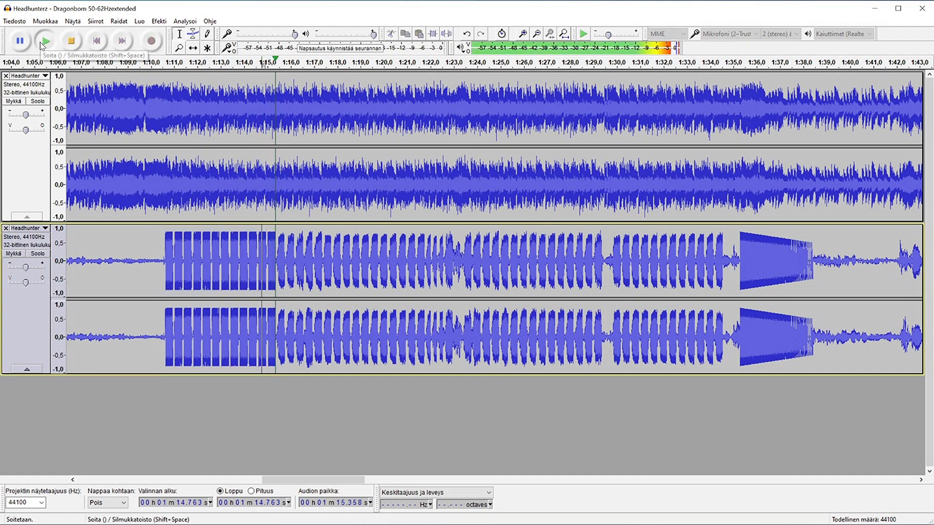
# - Stop playback and magnify the unreplaced bass pulses, selecting 1:15.395 to 1:18.817 in the bass track
pyautogui.click(71, 41)
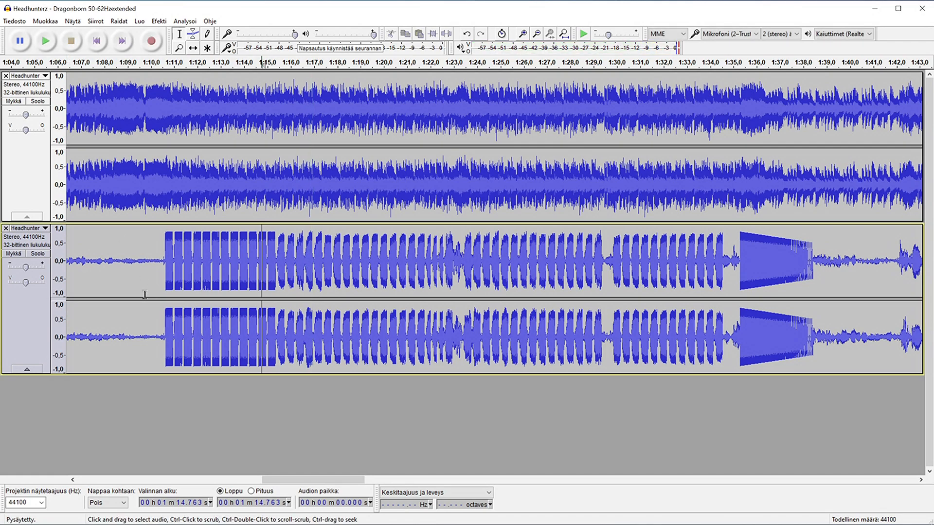
pyautogui.moveTo(156, 265); pyautogui.dragTo(704, 275)
pyautogui.click(397, 261)
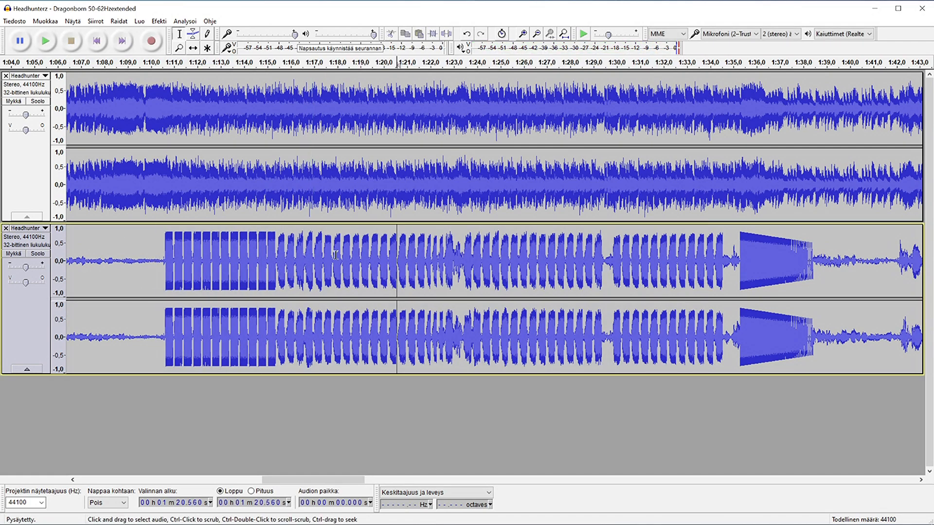
pyautogui.moveTo(276, 250); pyautogui.dragTo(356, 251)
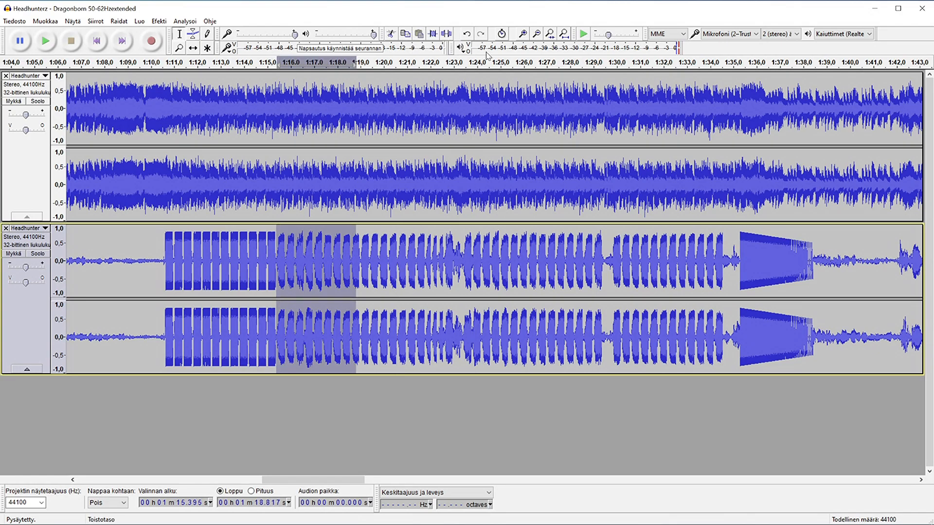
pyautogui.click(523, 34)
pyautogui.click(523, 34)
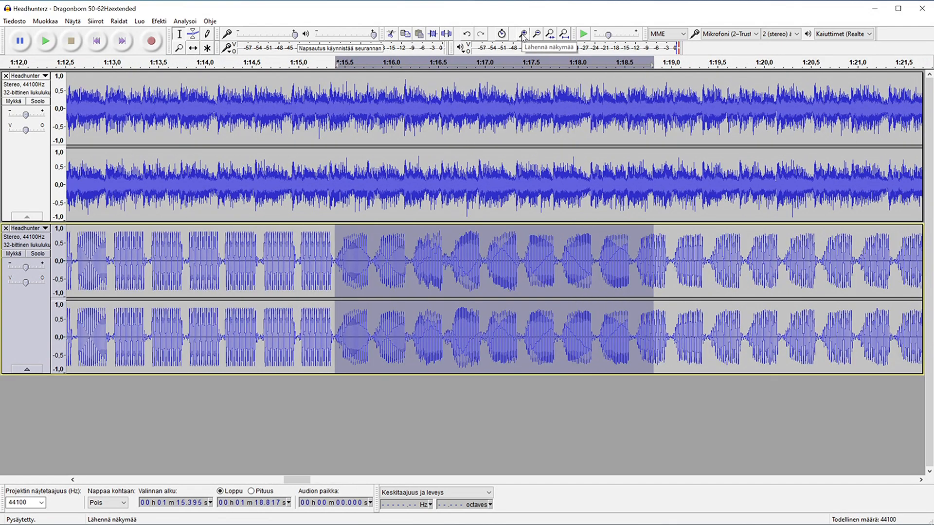
pyautogui.click(523, 34)
# - Select exactly the first unreplaced bass pulse, from 1:15.422 to 1:15.760
pyautogui.click(152, 271)
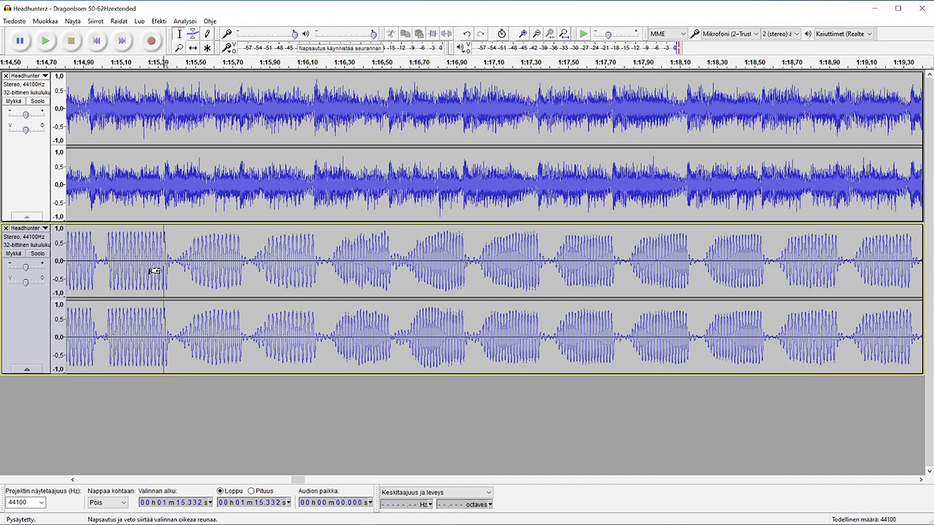
pyautogui.moveTo(175, 270); pyautogui.dragTo(241, 270)
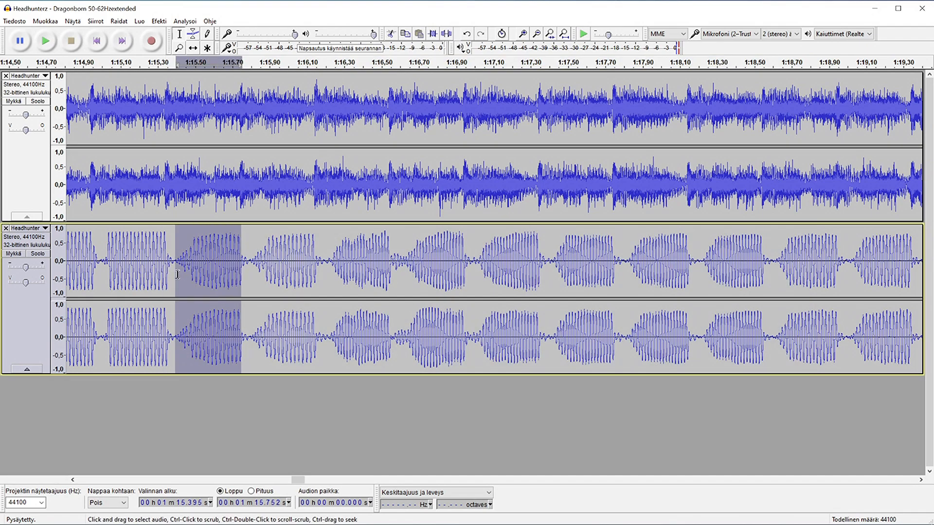
pyautogui.moveTo(176, 273); pyautogui.dragTo(181, 272)
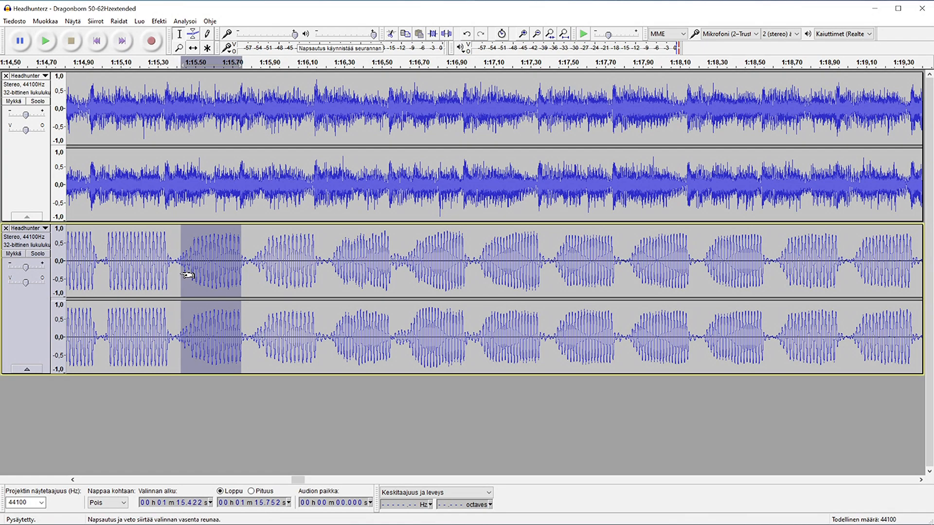
pyautogui.moveTo(240, 283); pyautogui.dragTo(242, 283)
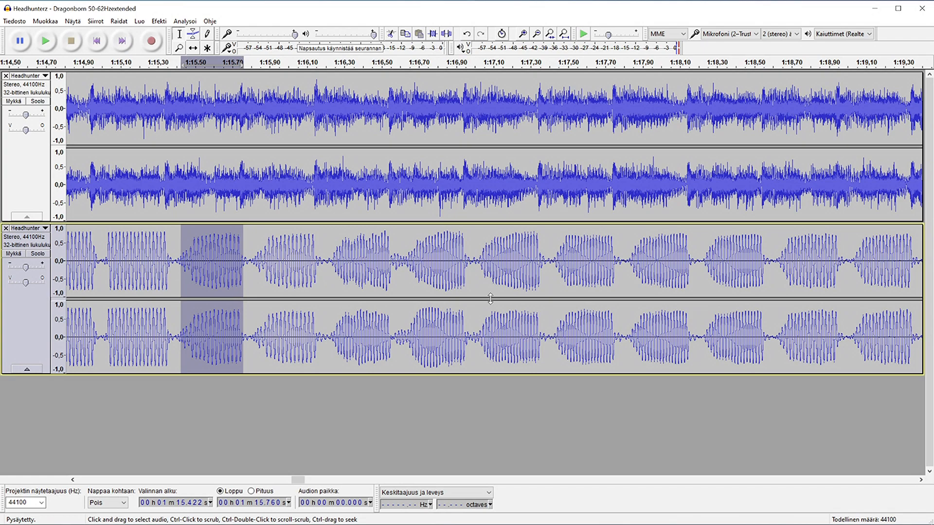
# - Mark the edges of the second unreplaced bass pulse, its end at 1:16.141 to 1:16.157 and its start at 1:15.806 to 1:15.836
pyautogui.click(255, 266)
pyautogui.moveTo(315, 266); pyautogui.dragTo(317, 267)
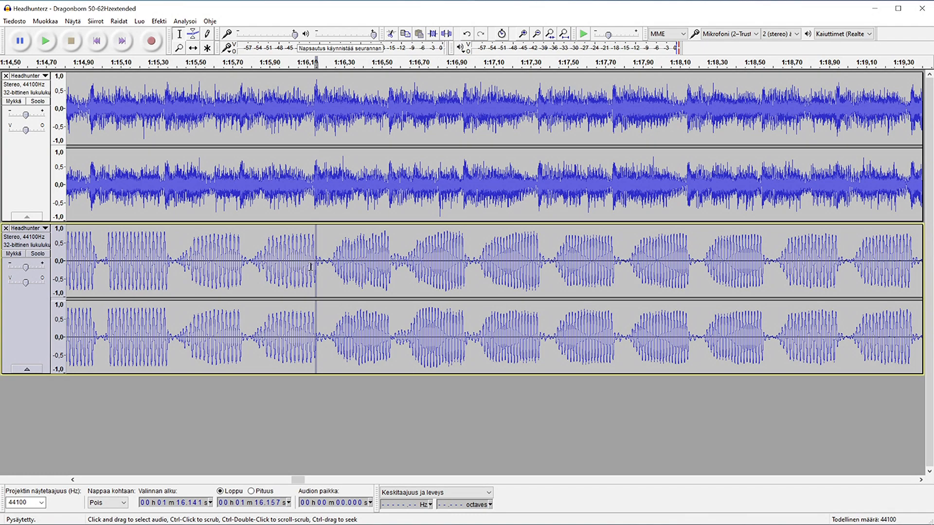
pyautogui.moveTo(318, 267); pyautogui.dragTo(322, 267)
pyautogui.moveTo(252, 267); pyautogui.dragTo(258, 267)
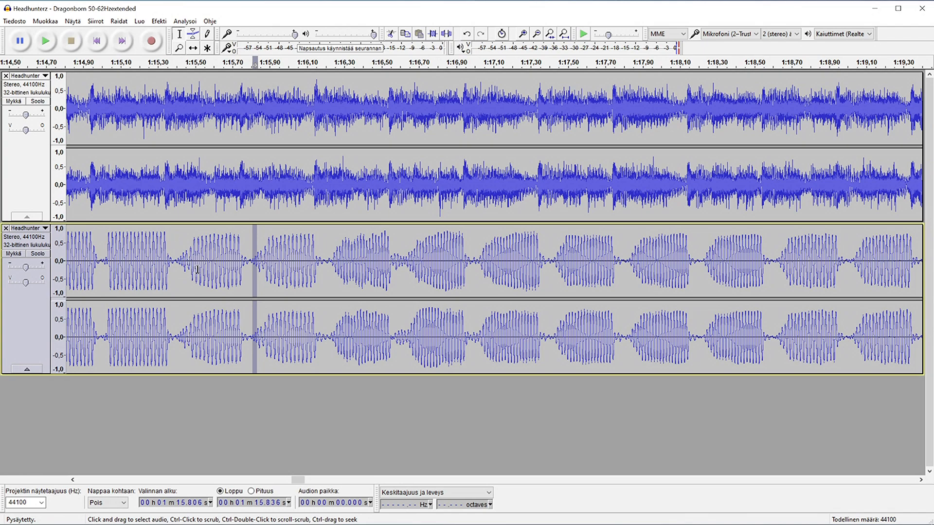
# - Play both tracks together from the start of the replaced pulses at 1:10.599 and stop at about 1:16.5
pyautogui.moveTo(145, 253); pyautogui.dragTo(53, 256)
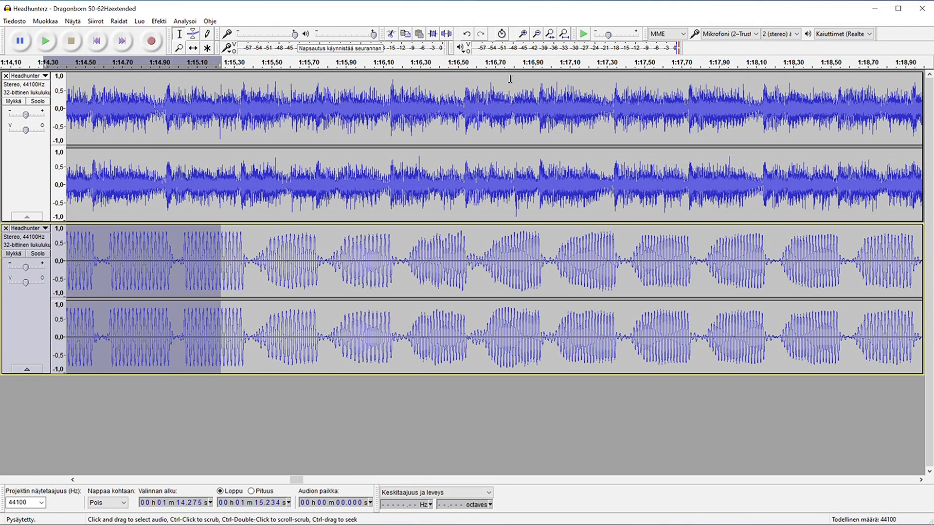
pyautogui.click(535, 34)
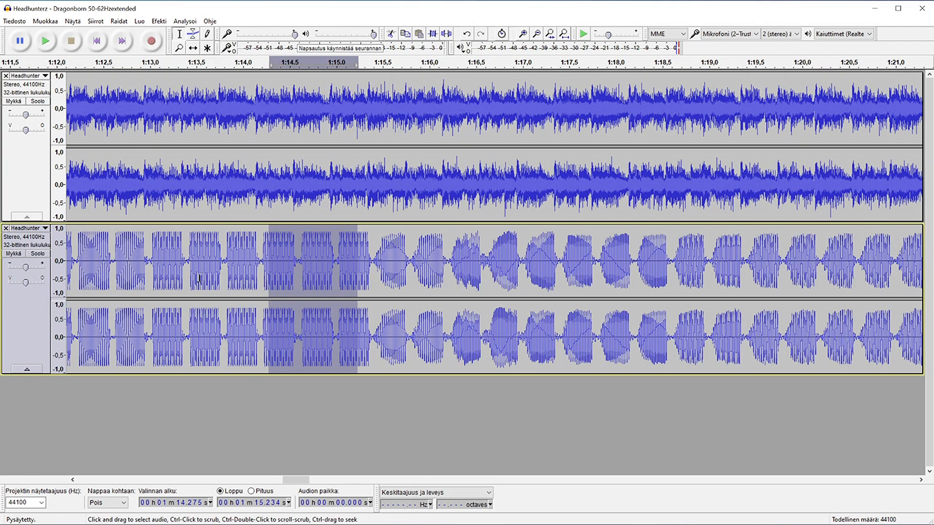
pyautogui.click(536, 34)
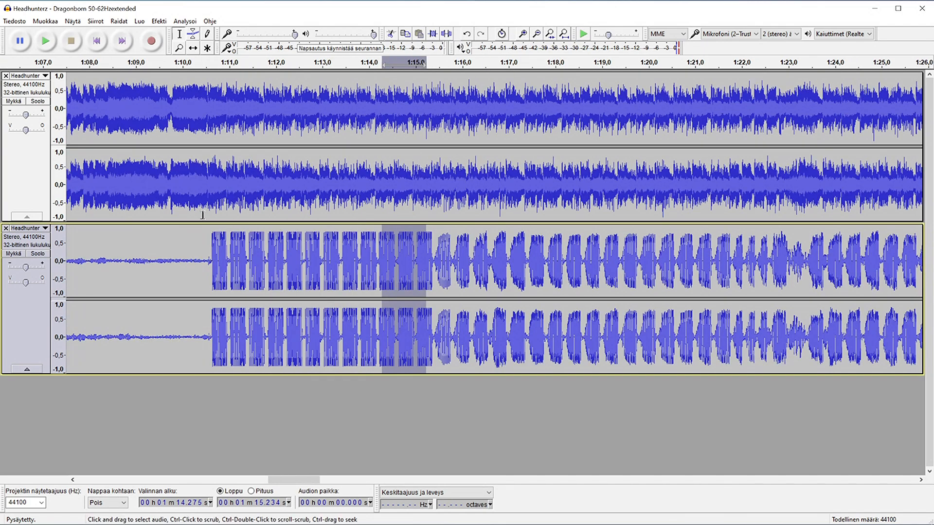
pyautogui.click(209, 248)
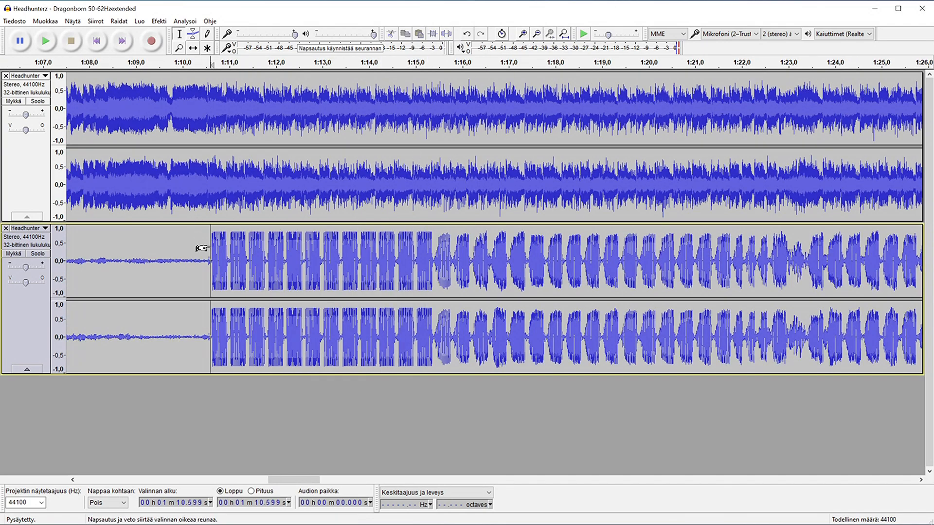
pyautogui.click(47, 45)
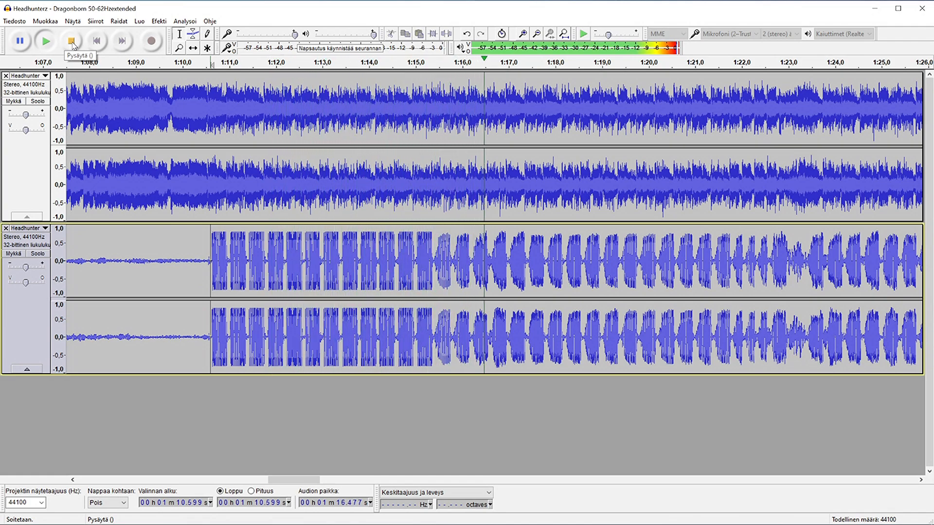
pyautogui.click(72, 43)
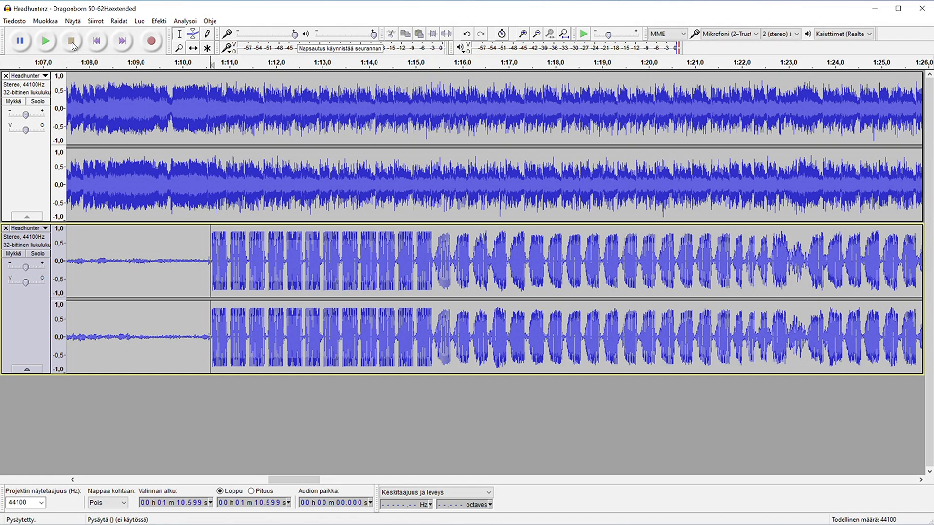
# - Review the audio export format and bit-rate choices for MP3 at 320 kbps, and close the export dialog without saving
pyautogui.click(15, 21)
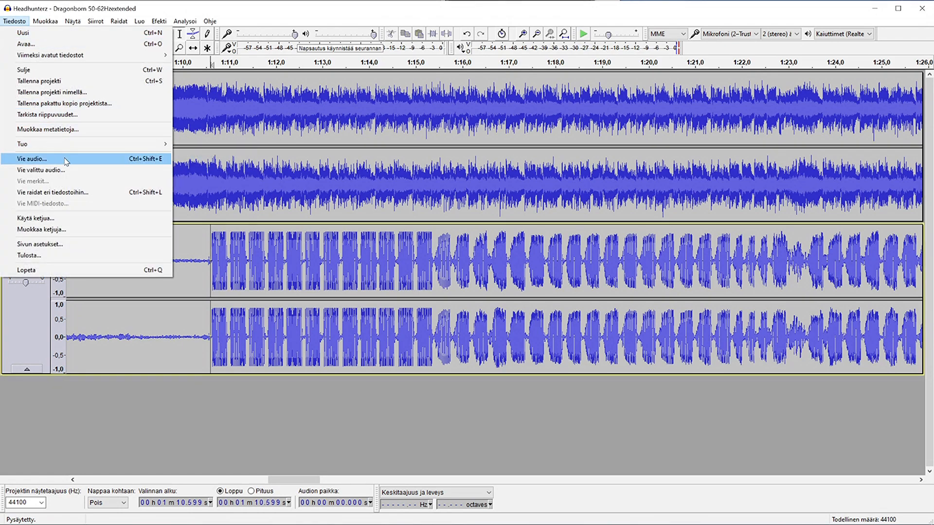
pyautogui.click(67, 162)
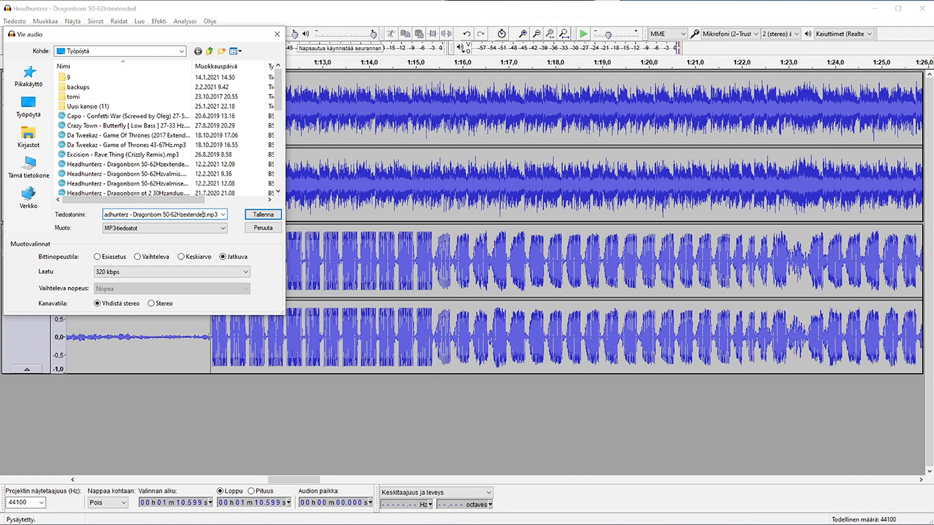
pyautogui.click(209, 228)
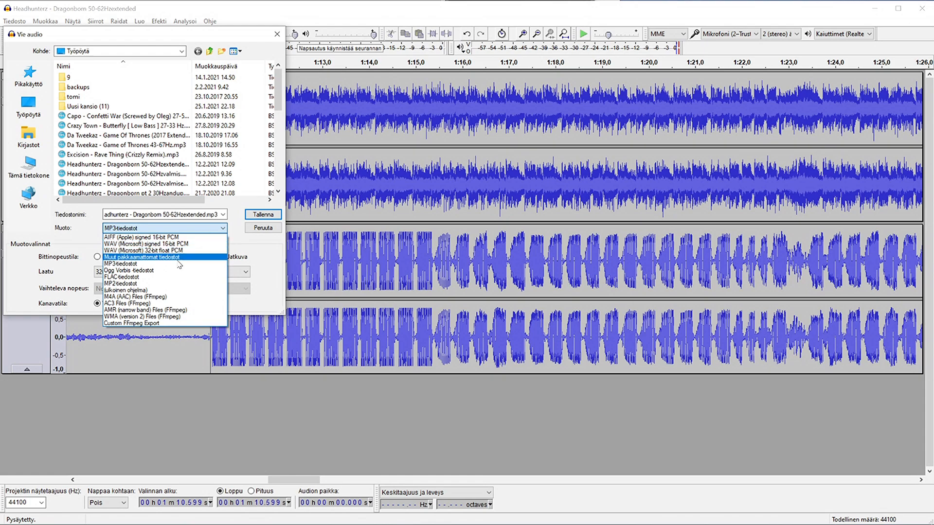
pyautogui.click(201, 231)
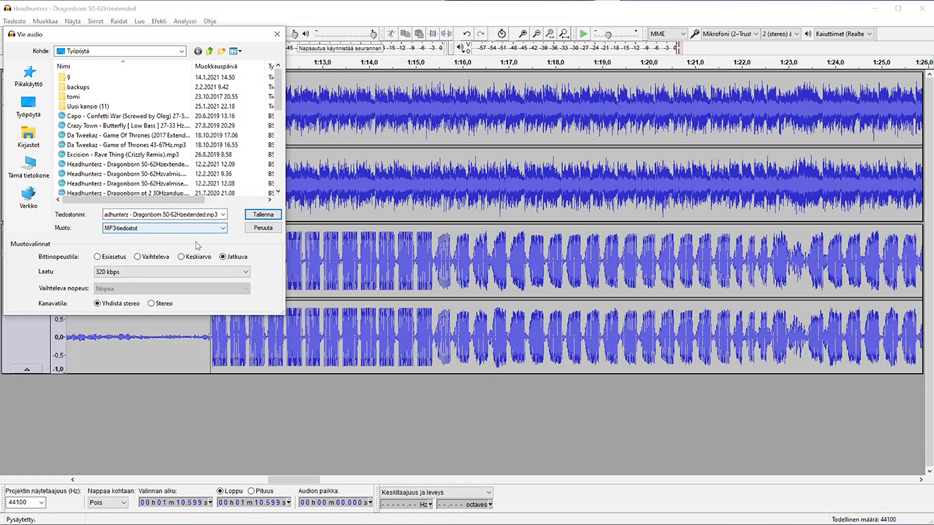
pyautogui.click(151, 273)
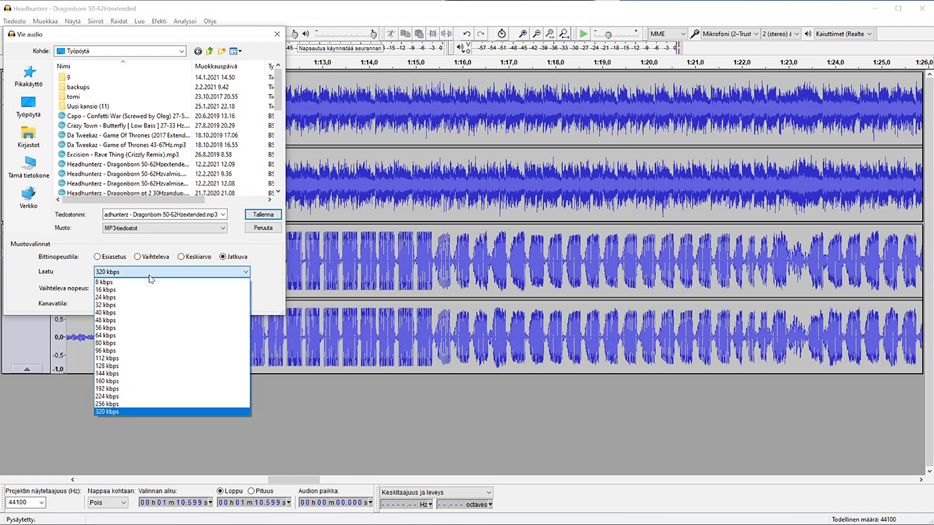
pyautogui.click(149, 275)
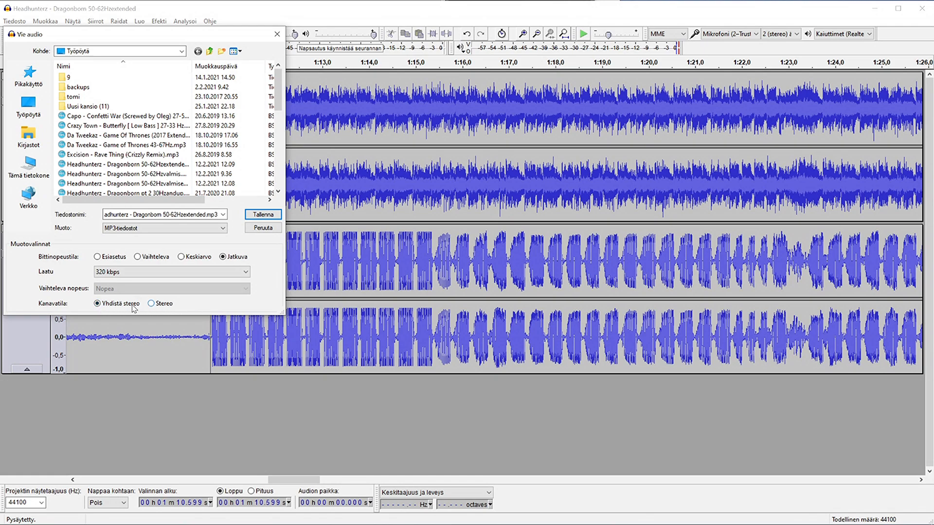
pyautogui.click(276, 35)
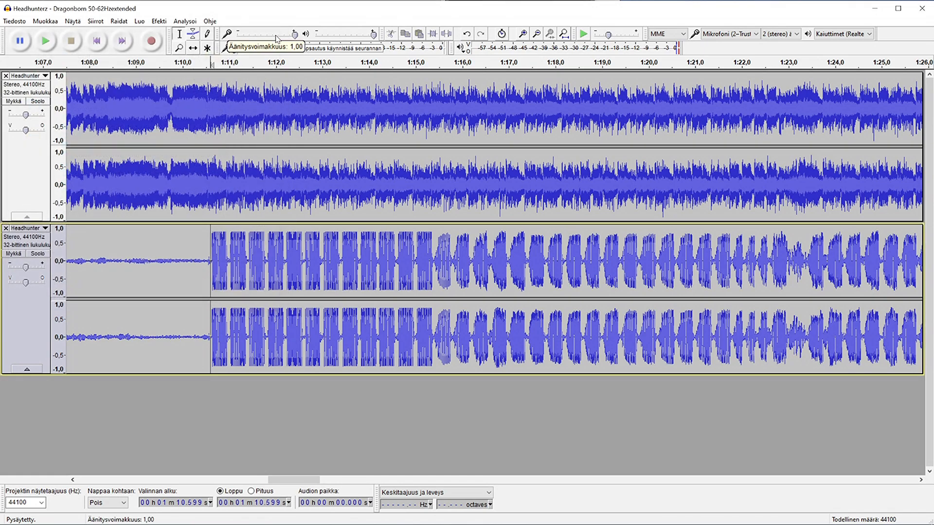
# - Examine the program's version number, build information and supported features in the About dialog, and close it
pyautogui.click(210, 21)
pyautogui.click(246, 121)
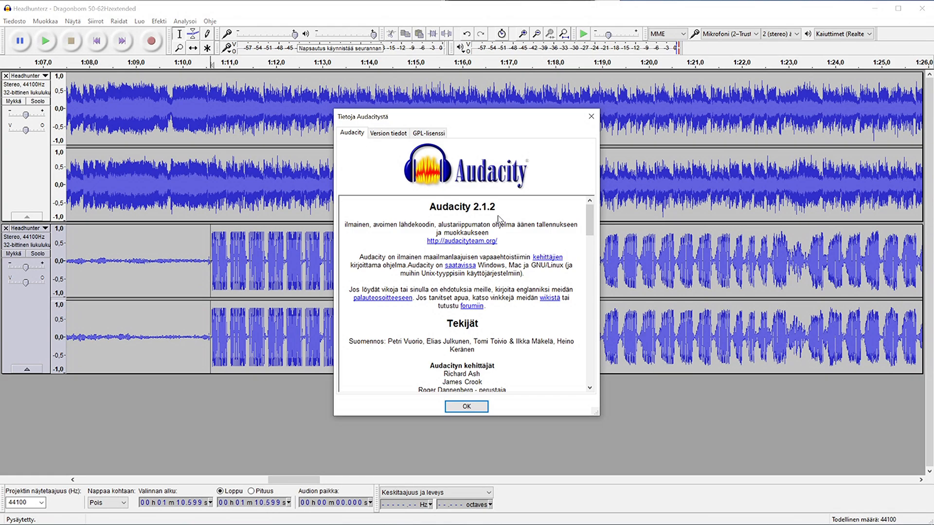
pyautogui.click(387, 135)
pyautogui.scroll(-5, 492, 298)
pyautogui.scroll(5, 492, 298)
pyautogui.scroll(-3, 492, 299)
pyautogui.scroll(-2, 492, 300)
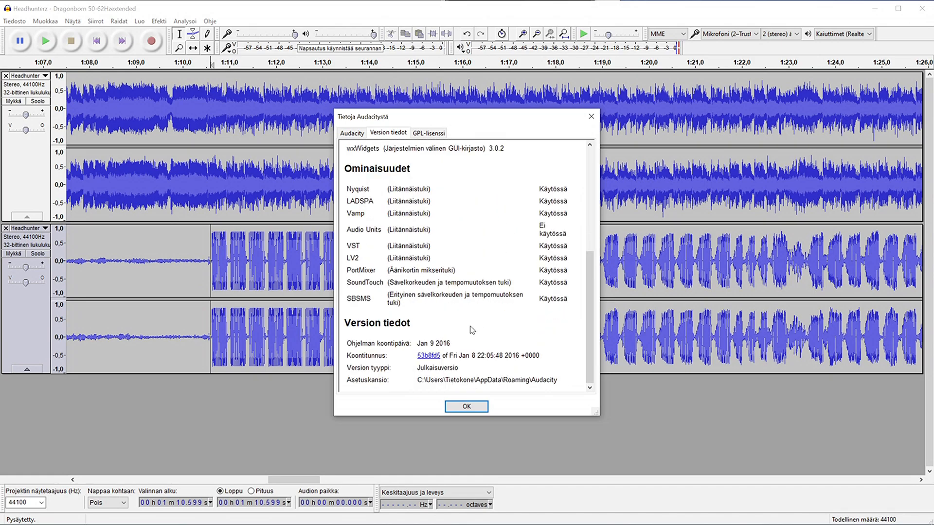
pyautogui.scroll(6, 471, 348)
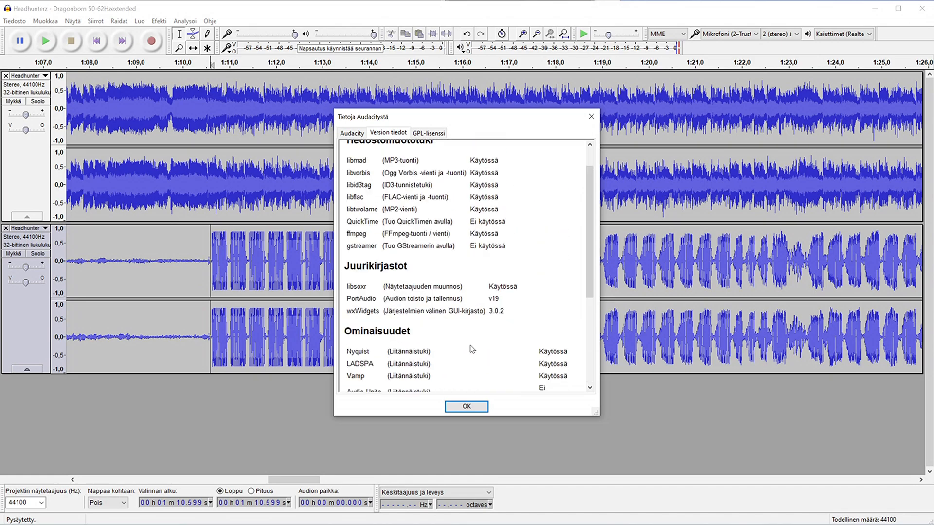
pyautogui.click(357, 134)
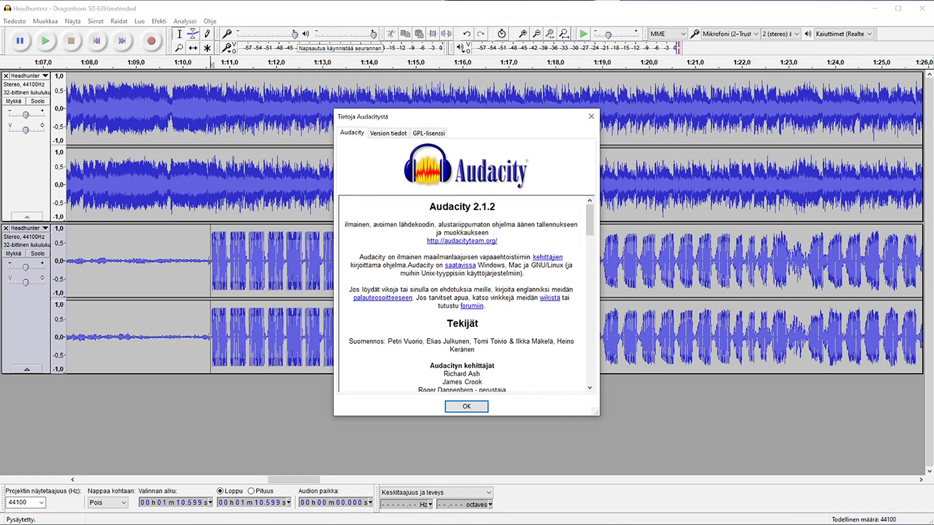
pyautogui.moveTo(428, 205); pyautogui.dragTo(500, 207)
pyautogui.click(511, 210)
pyautogui.click(590, 117)
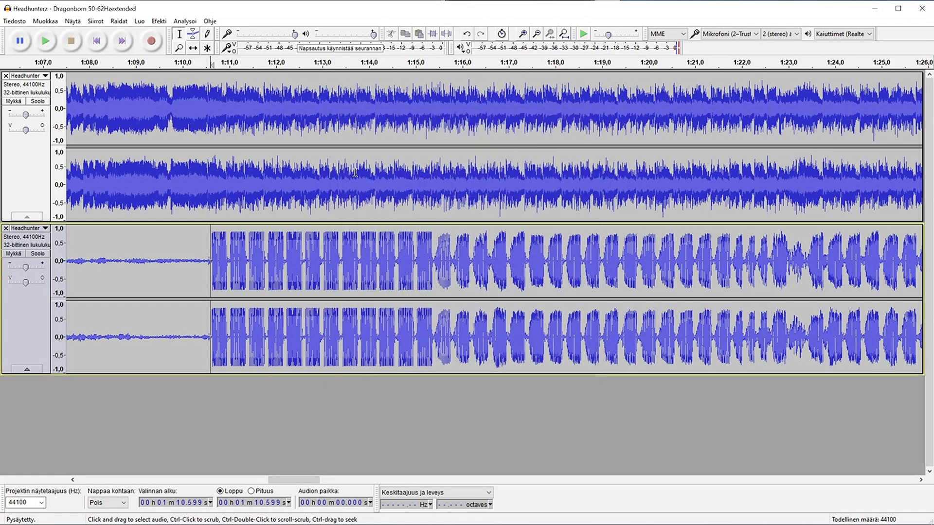